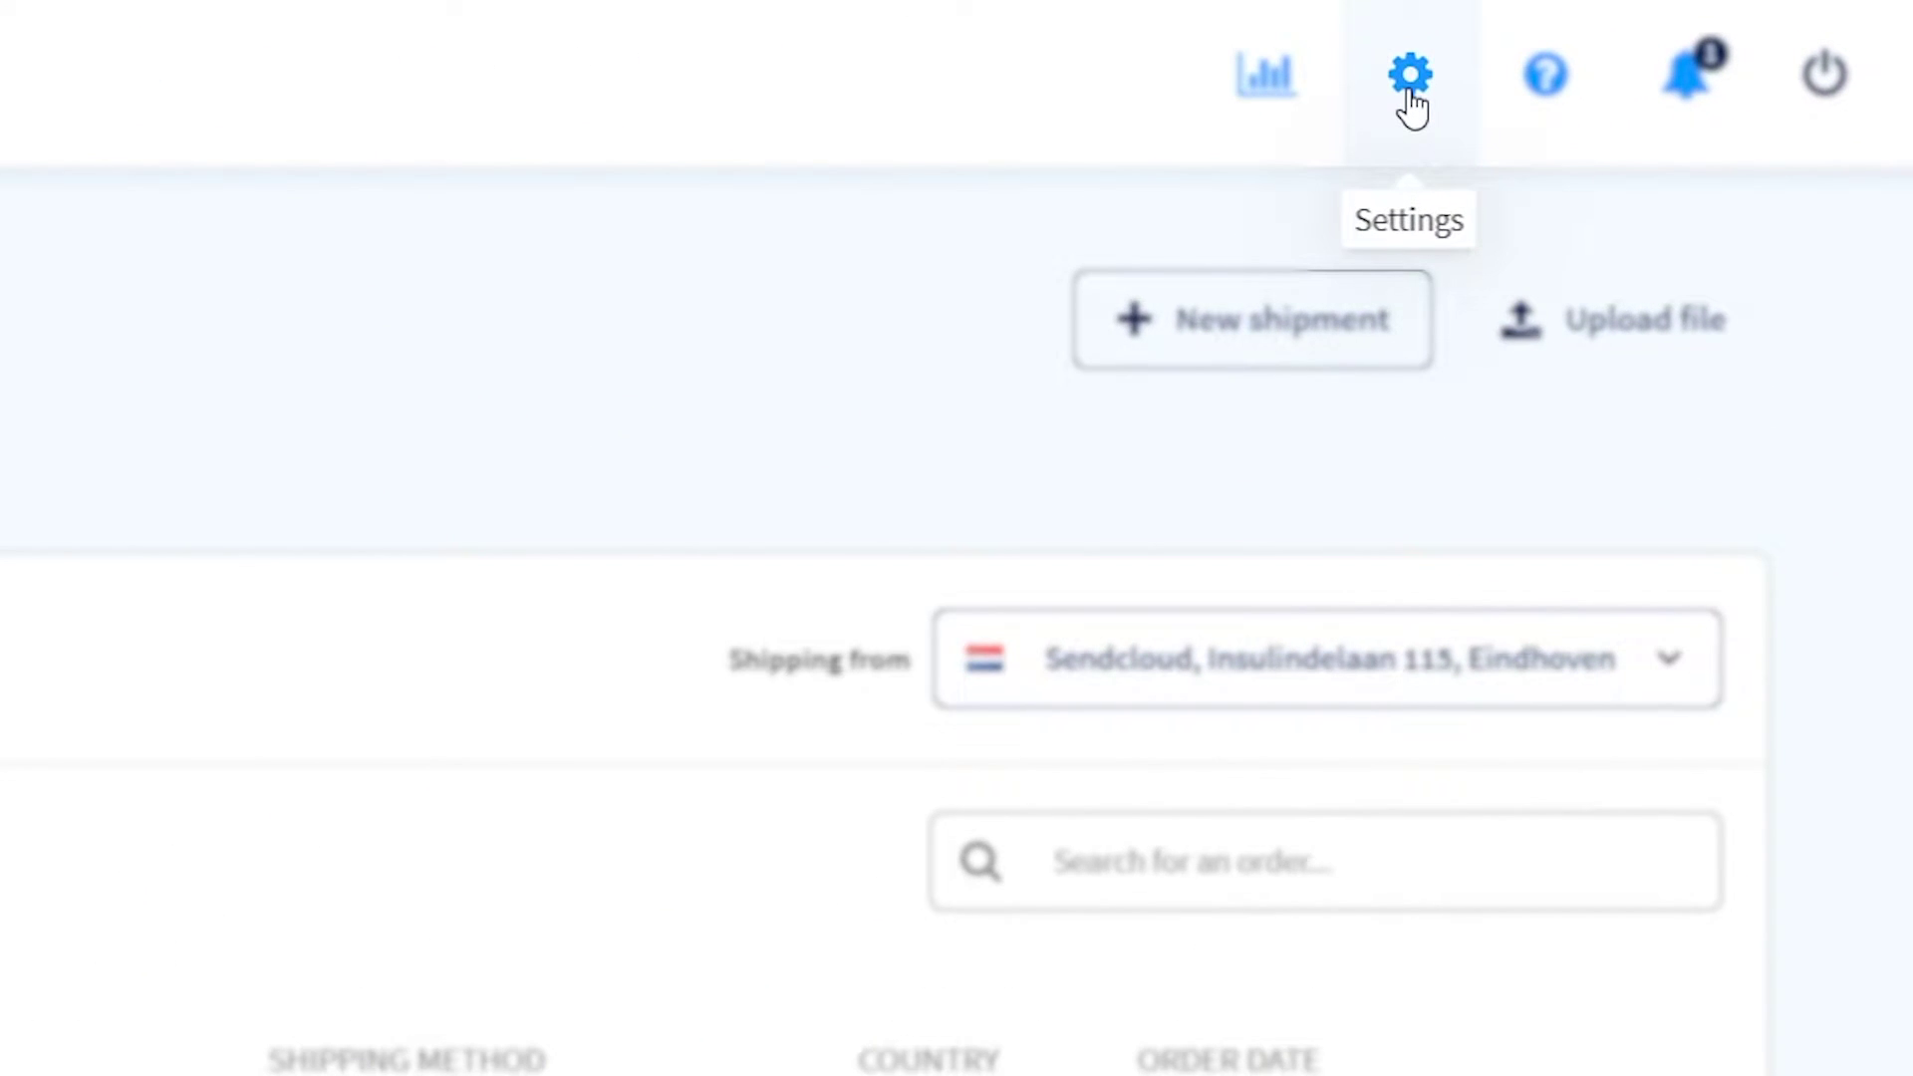
left_click(1411, 90)
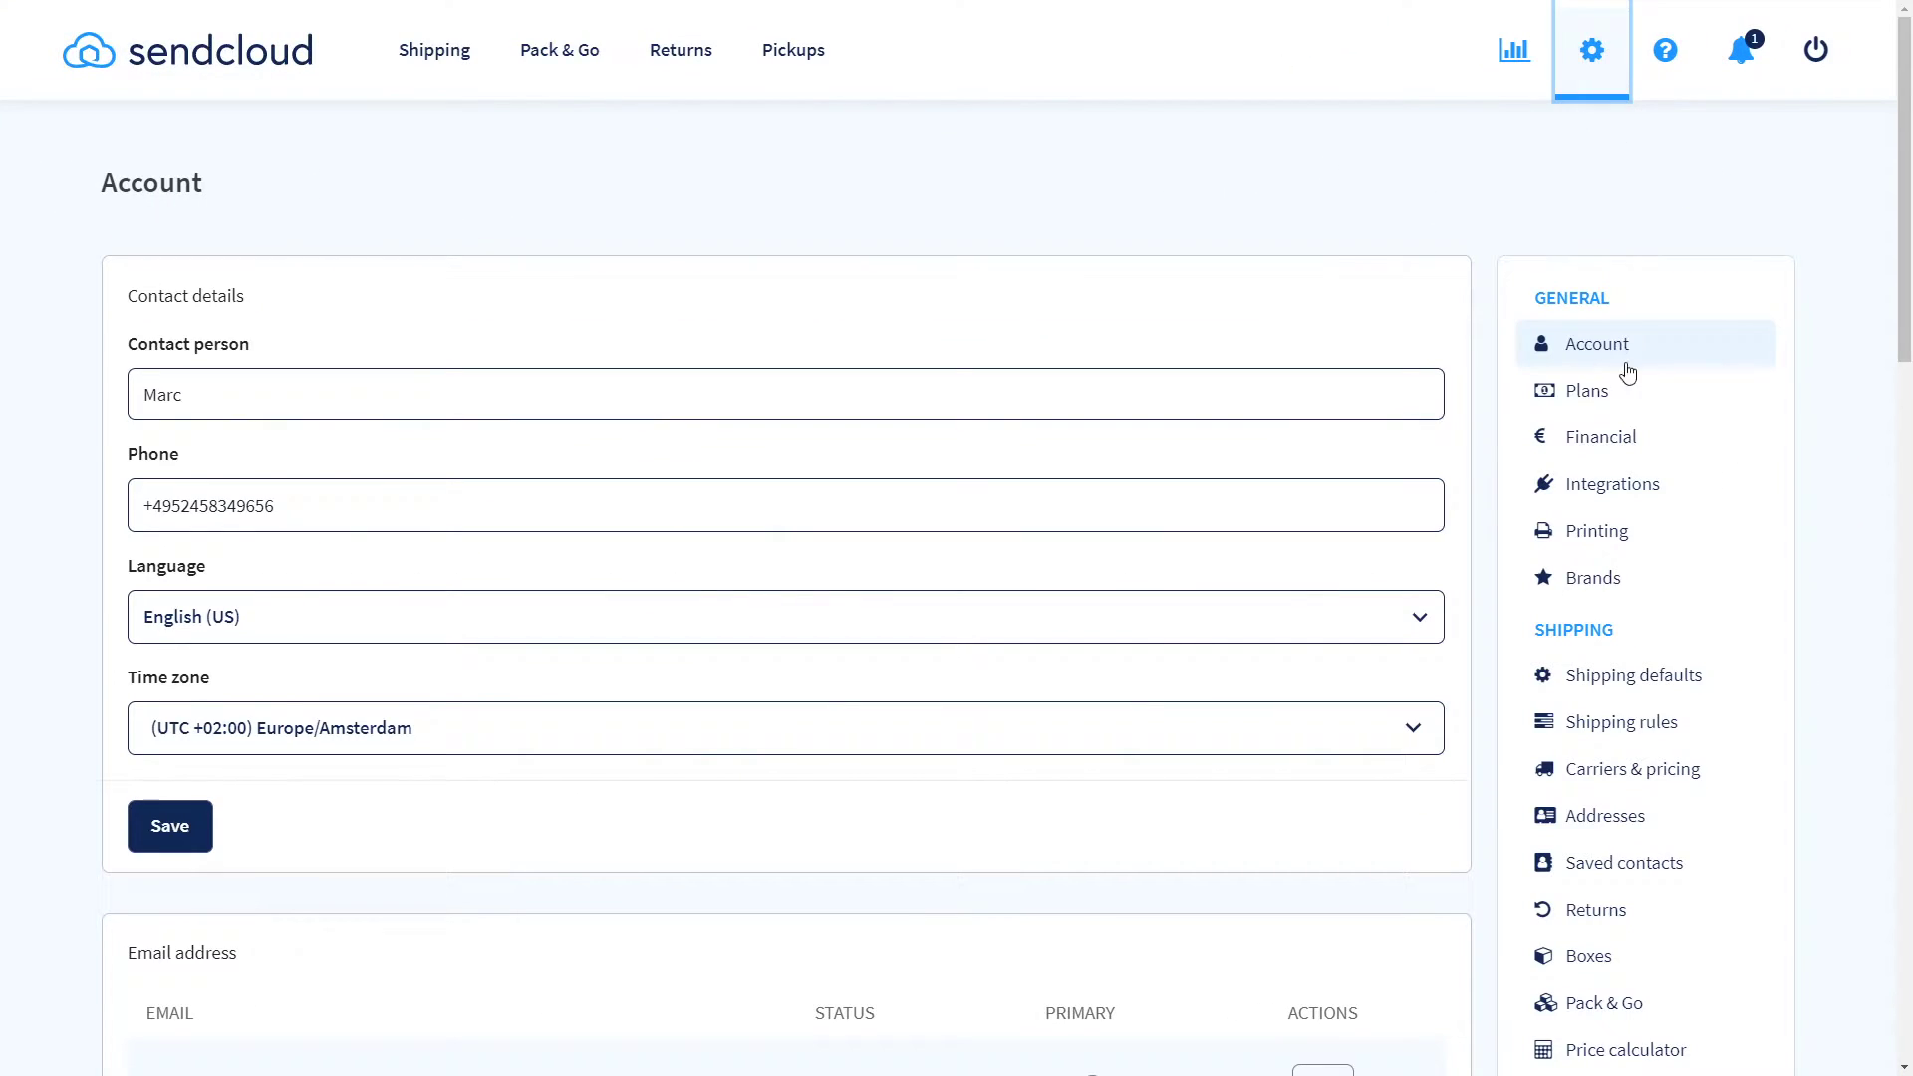
scroll(1651, 749, "down", 1)
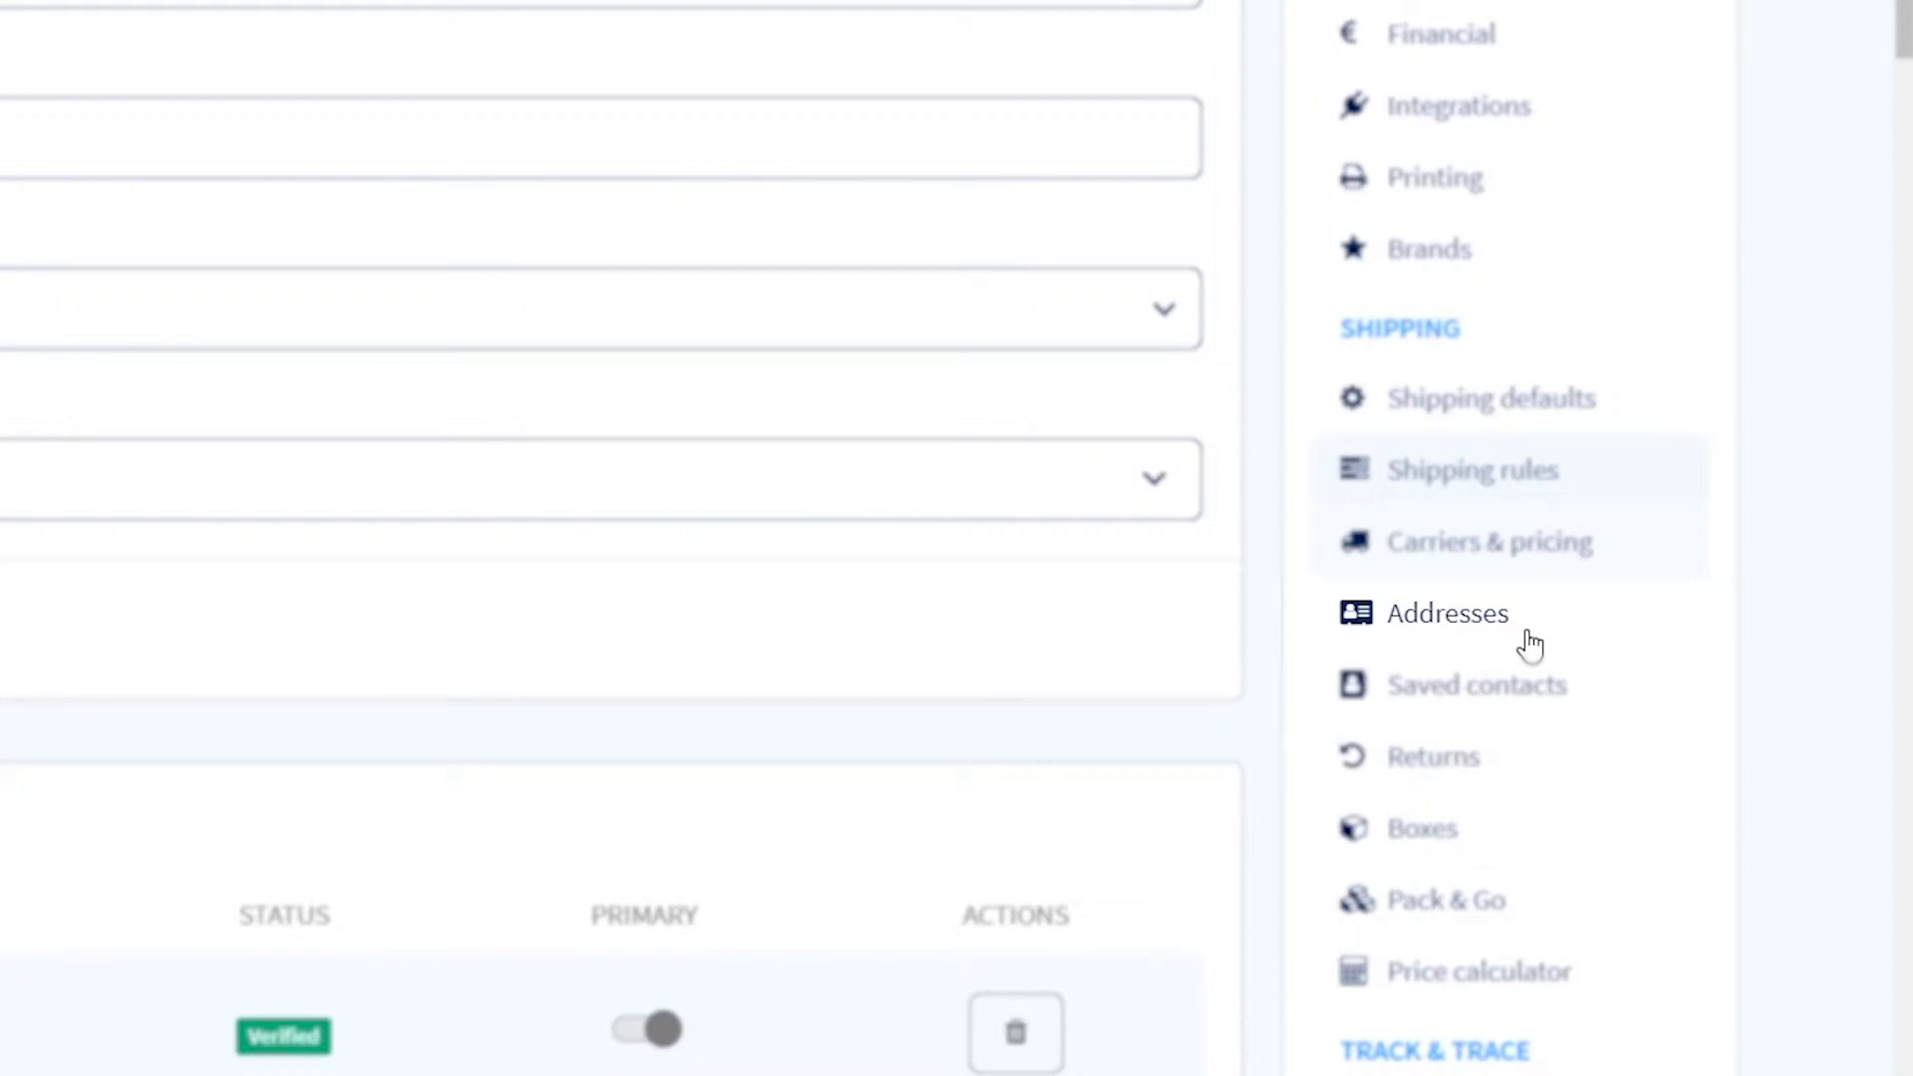
left_click(1530, 642)
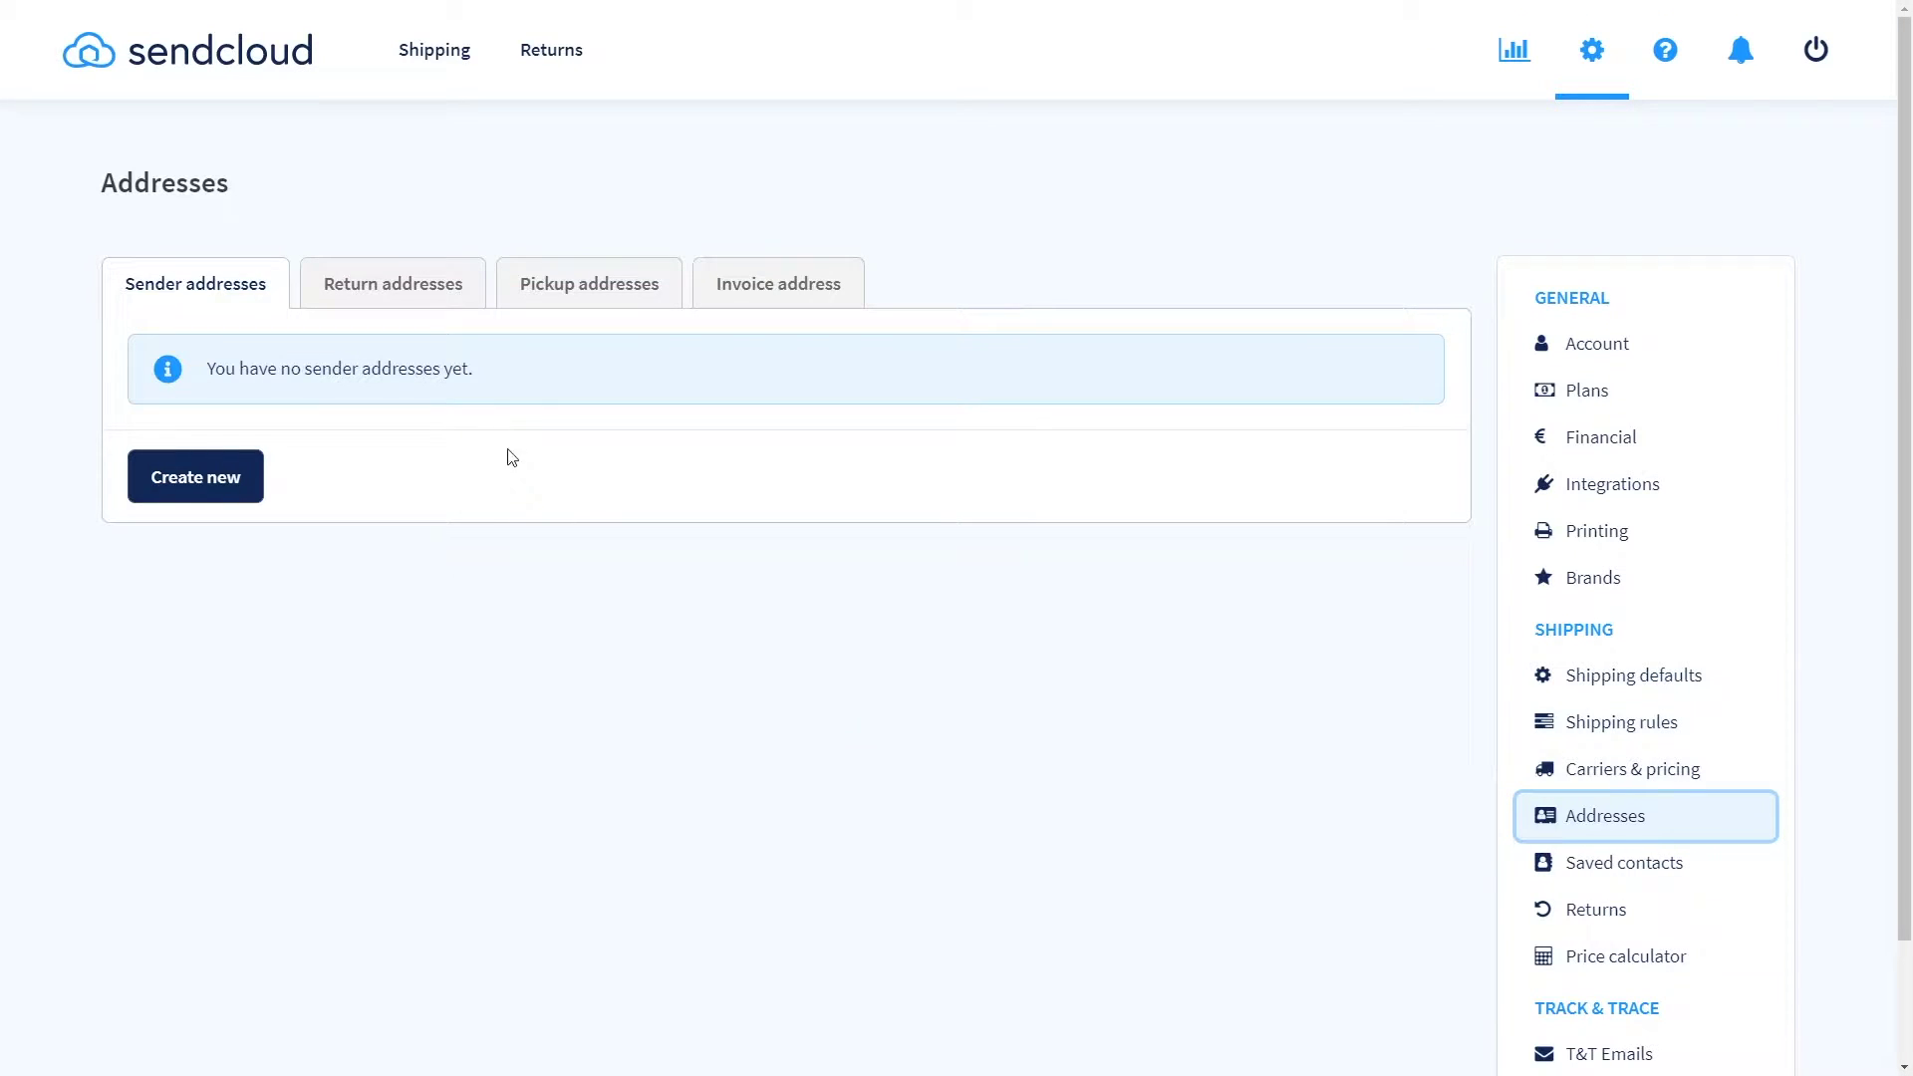
left_click(444, 297)
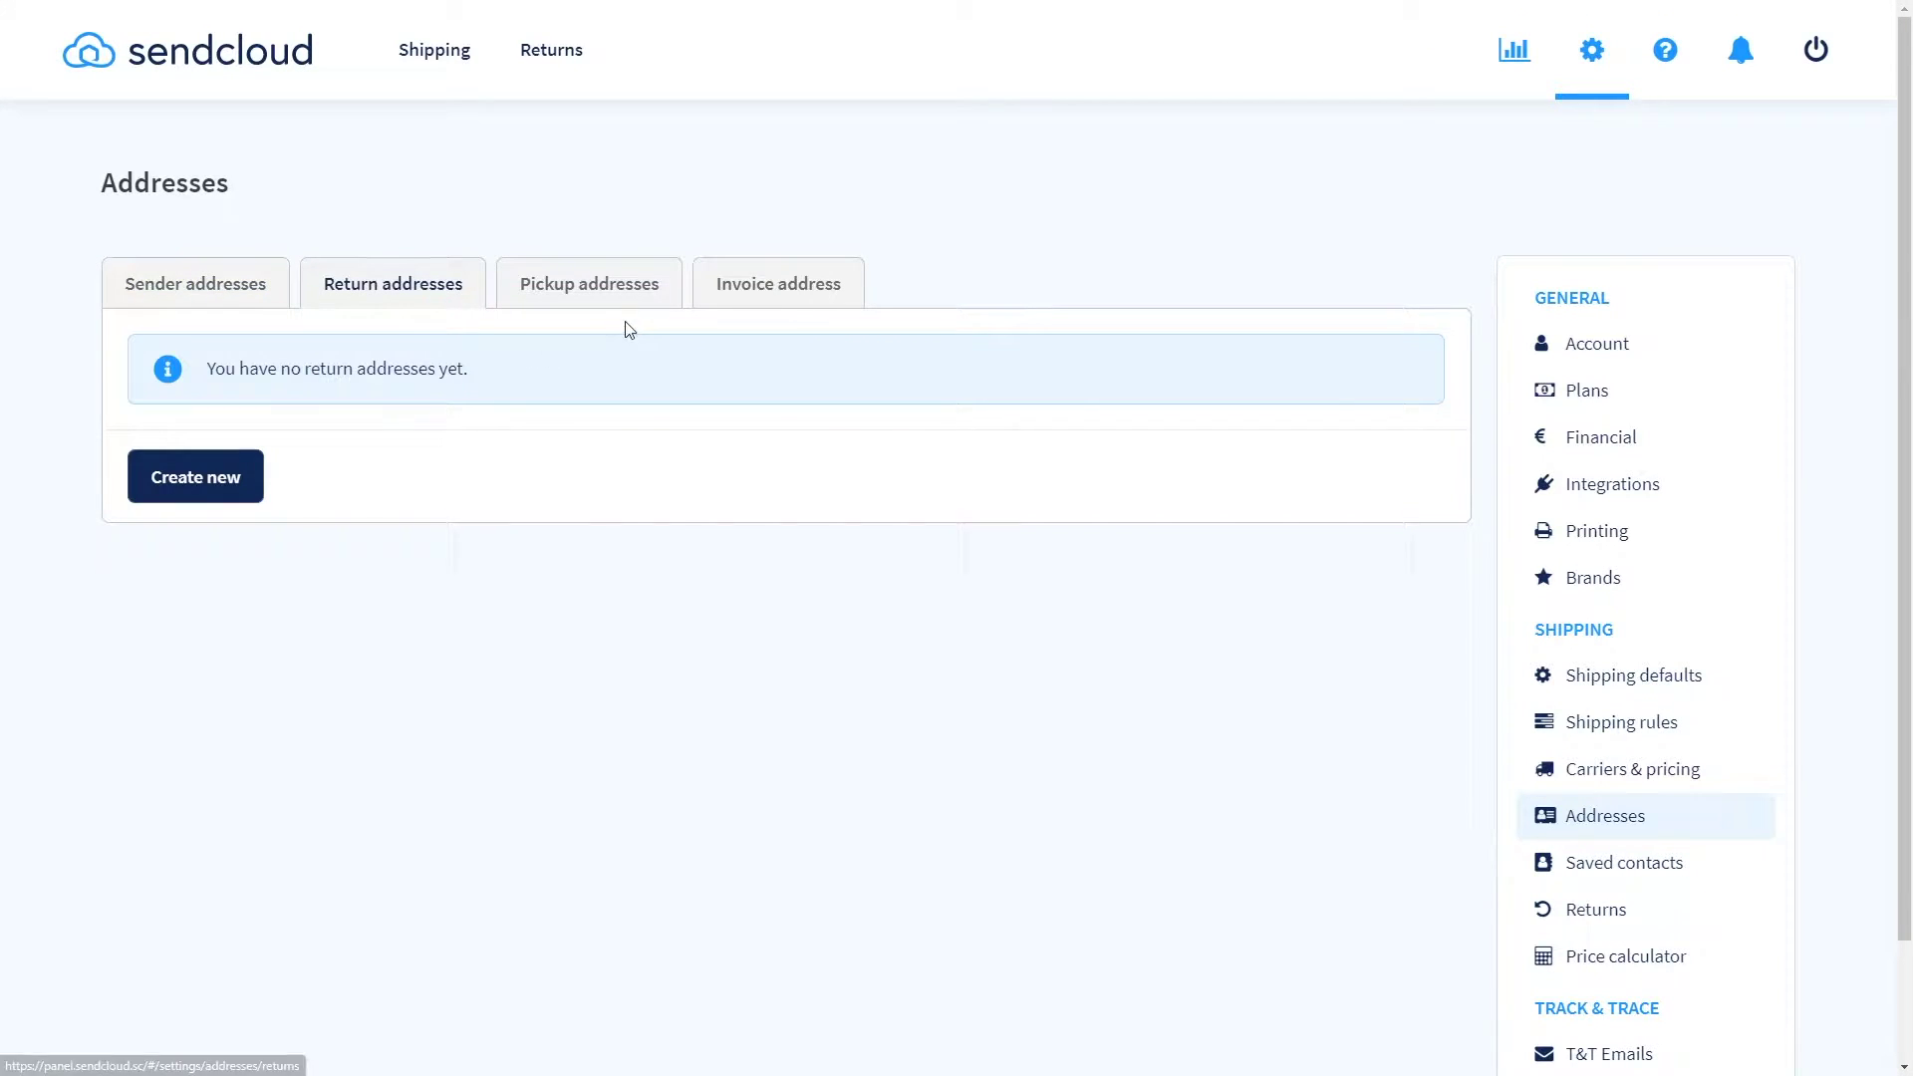
left_click(650, 299)
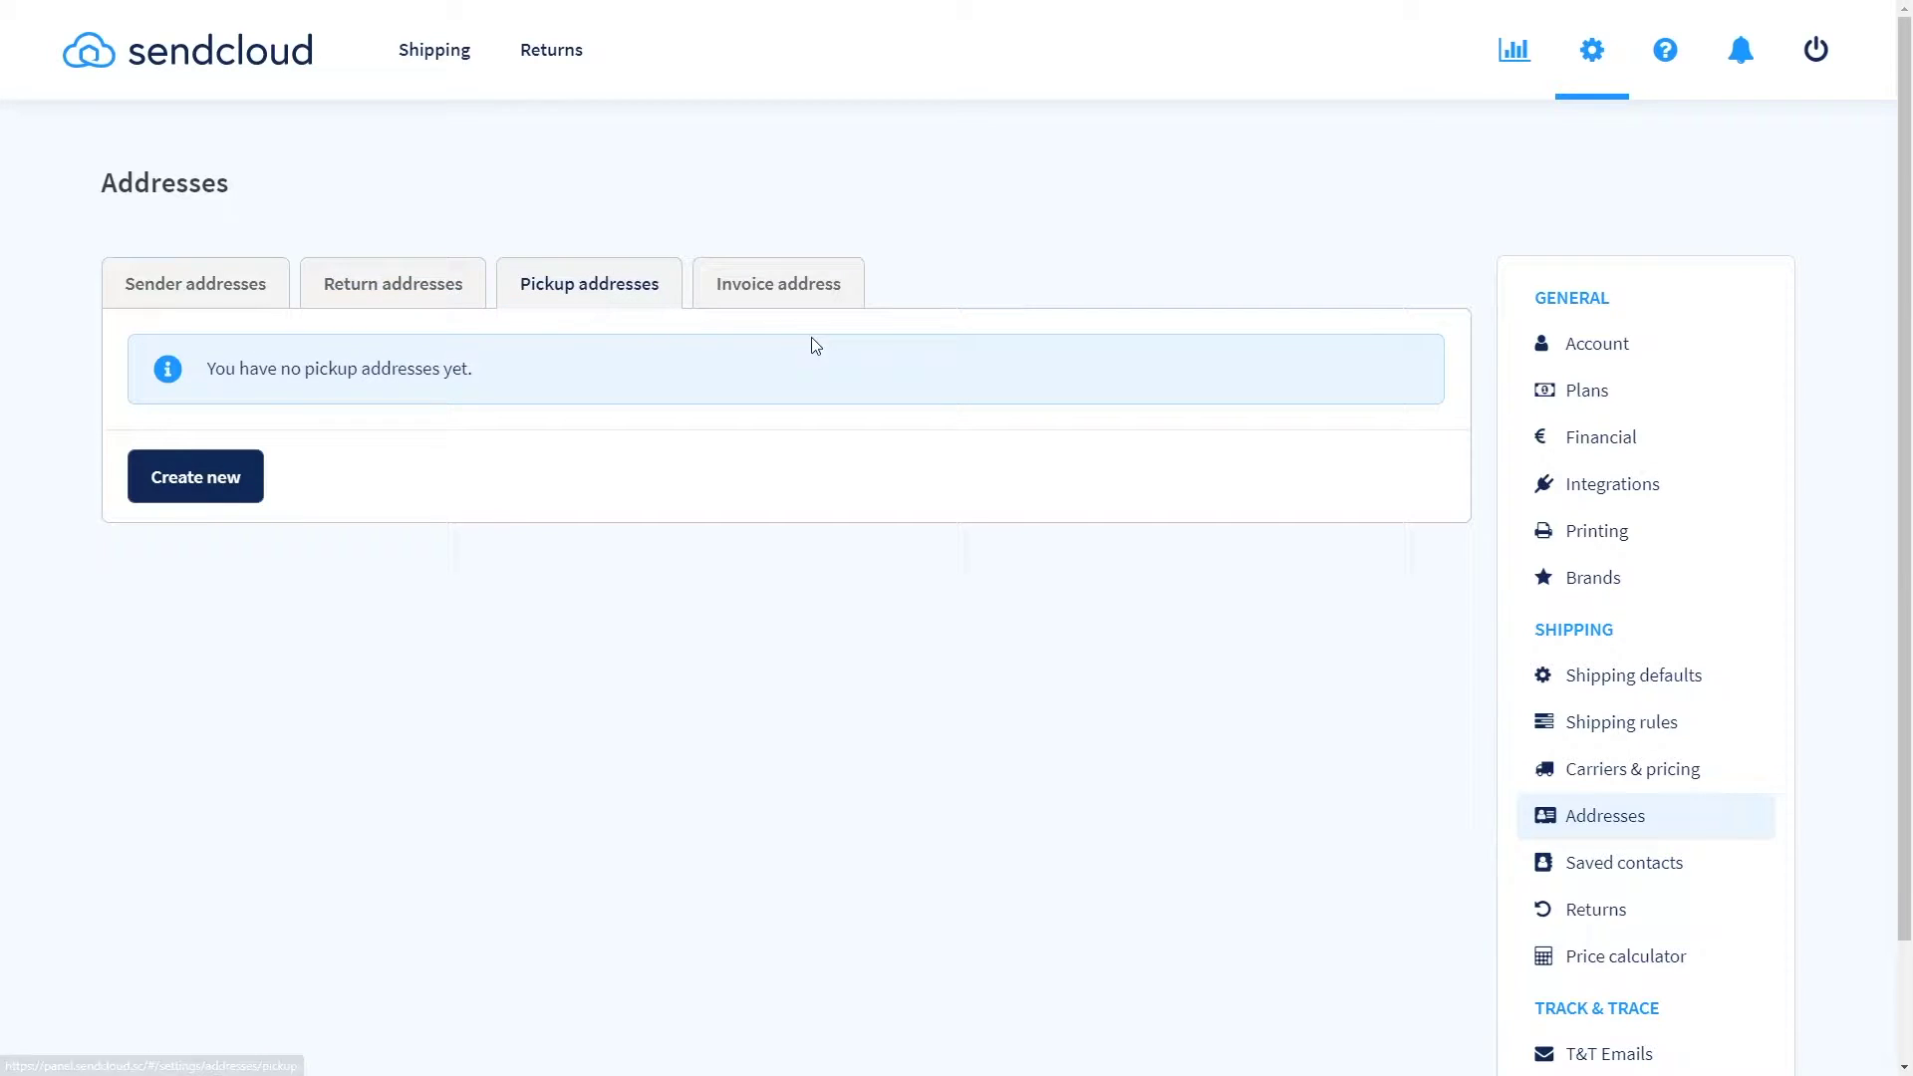
left_click(842, 304)
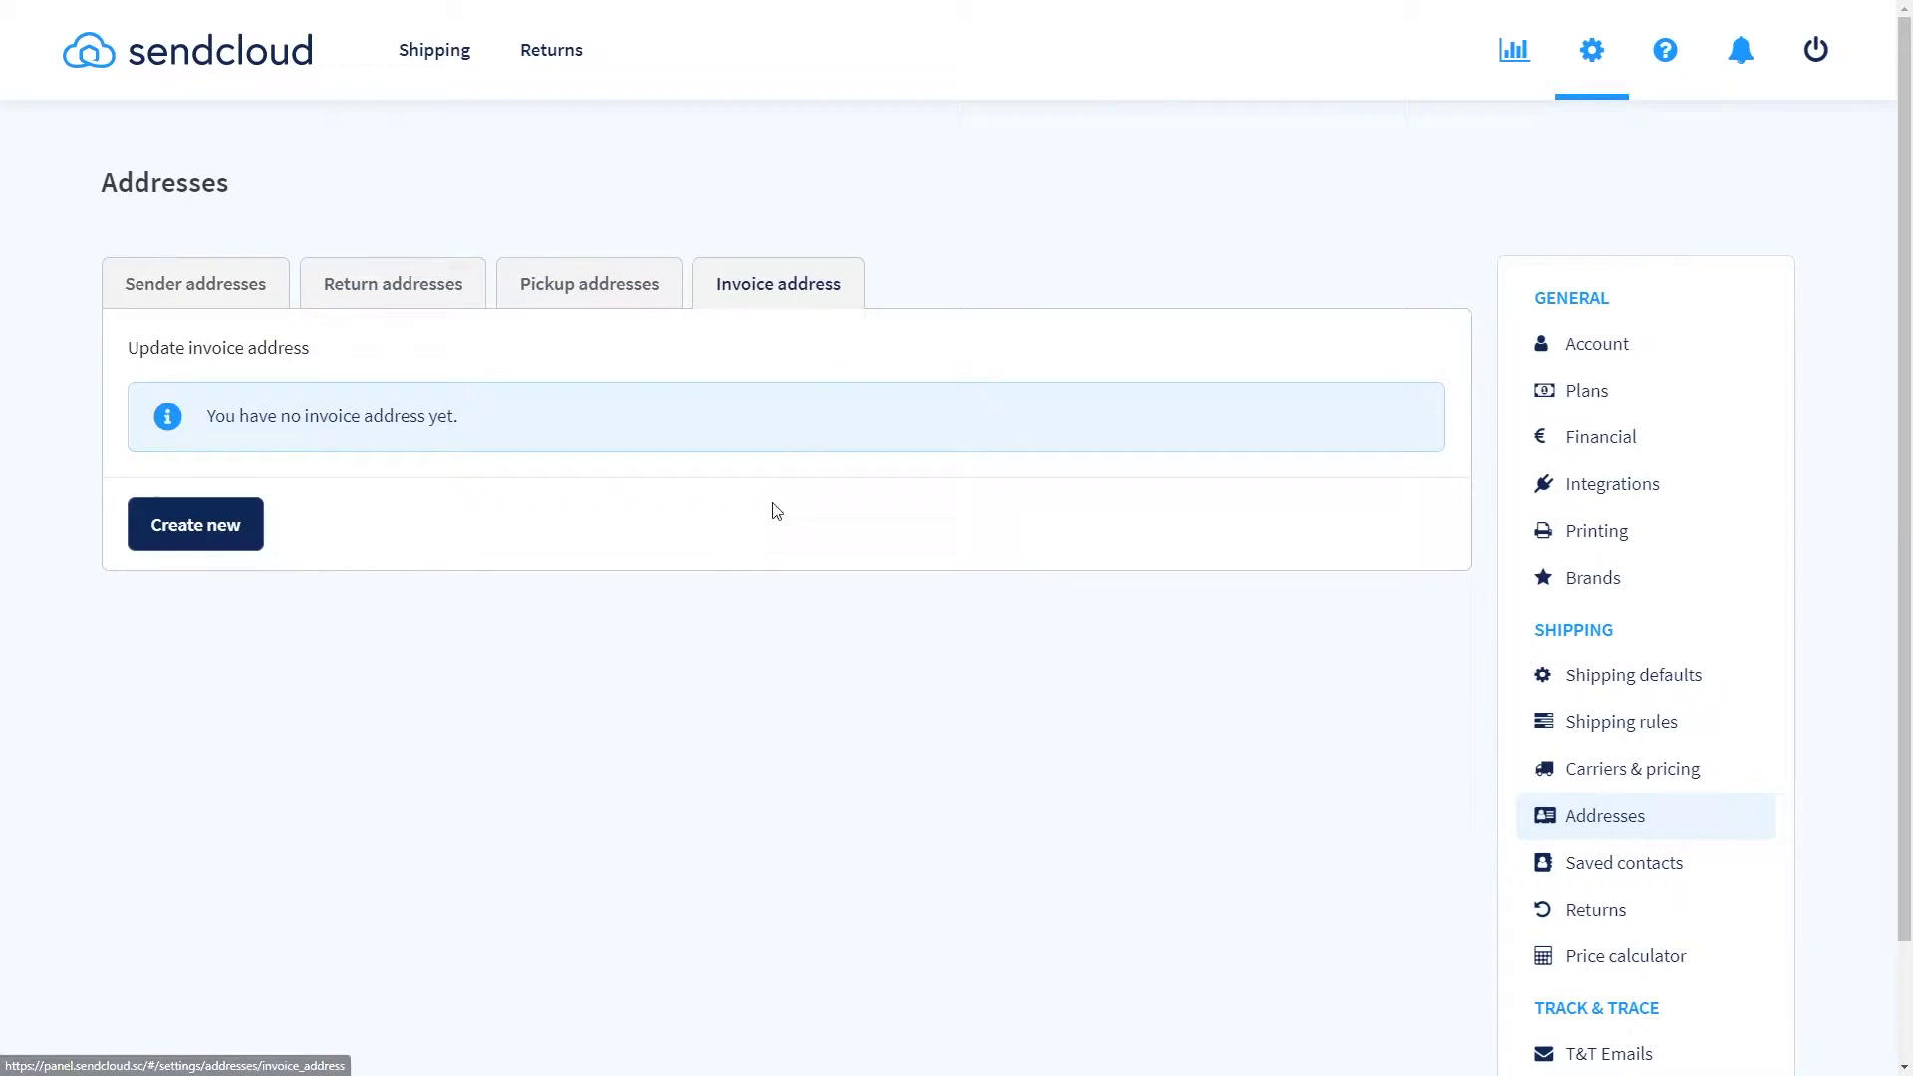
left_click(244, 535)
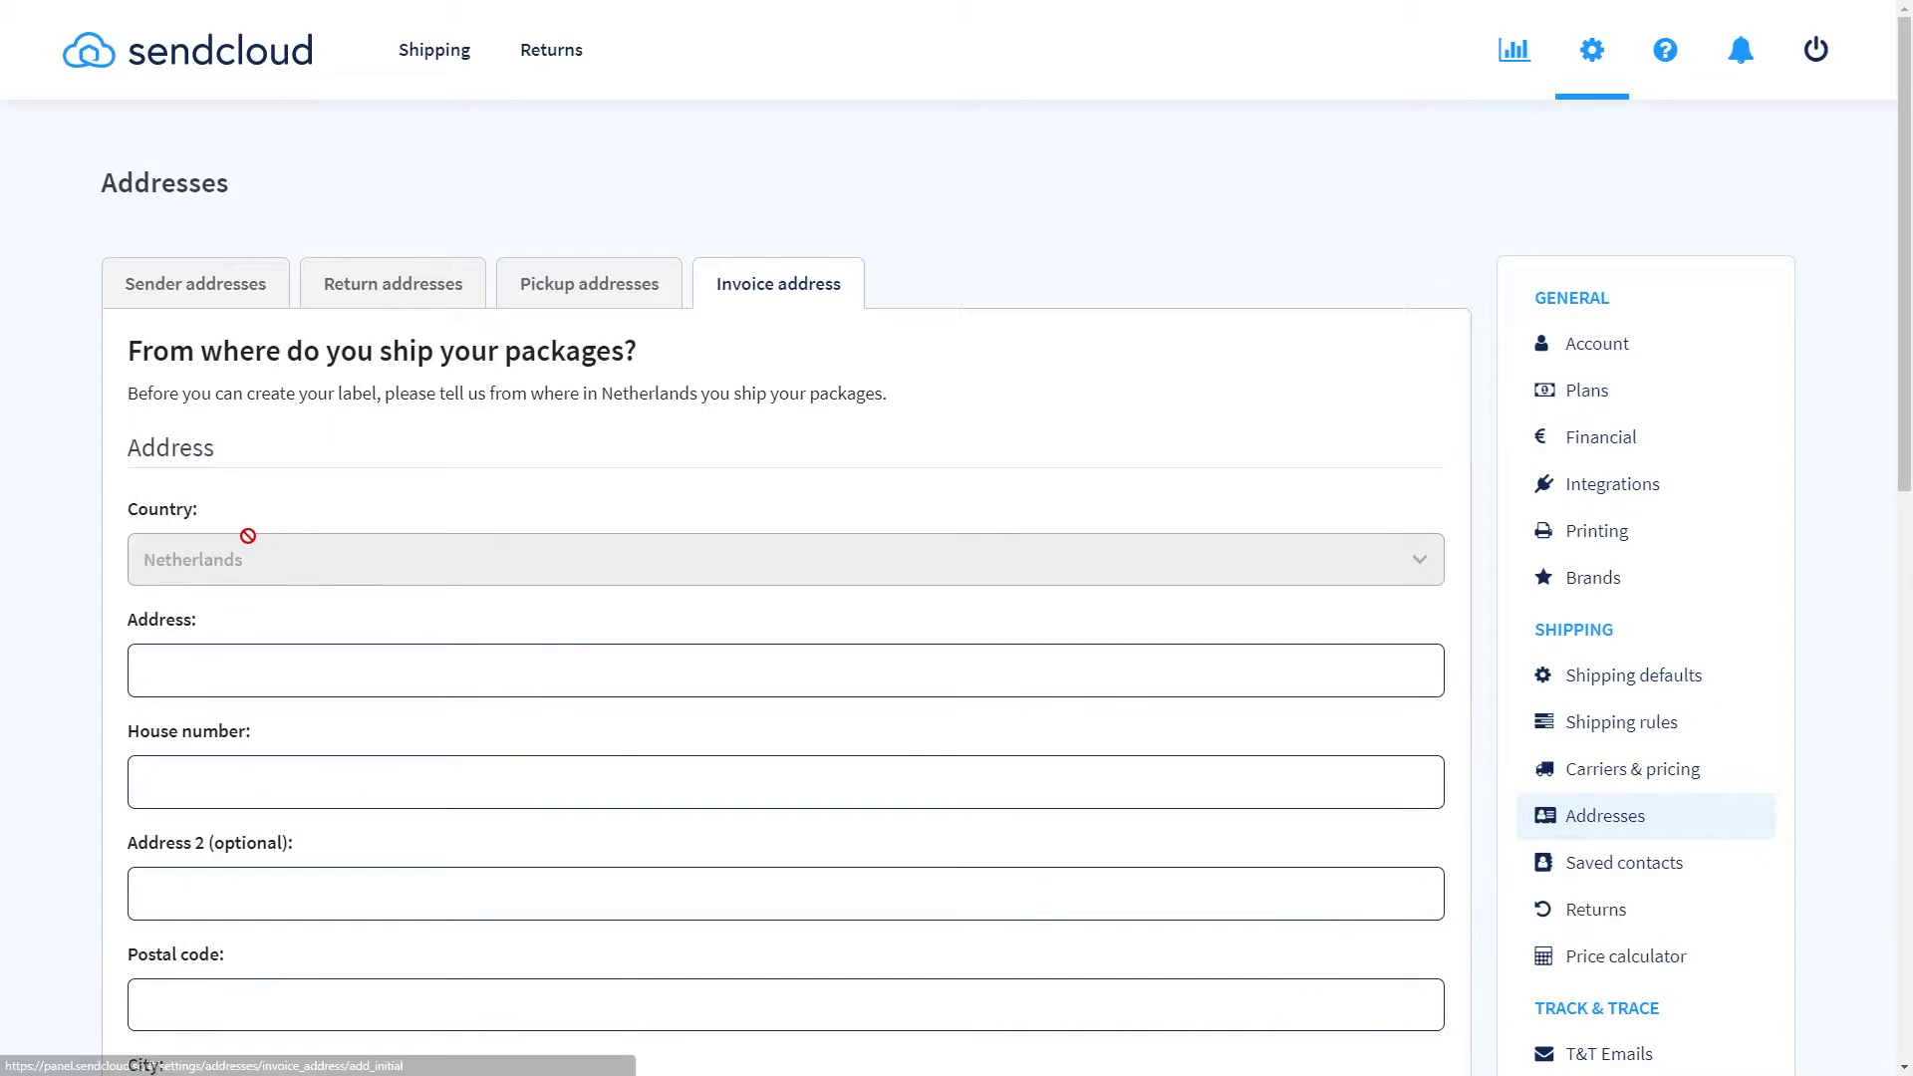
scroll(248, 536, "down", 3)
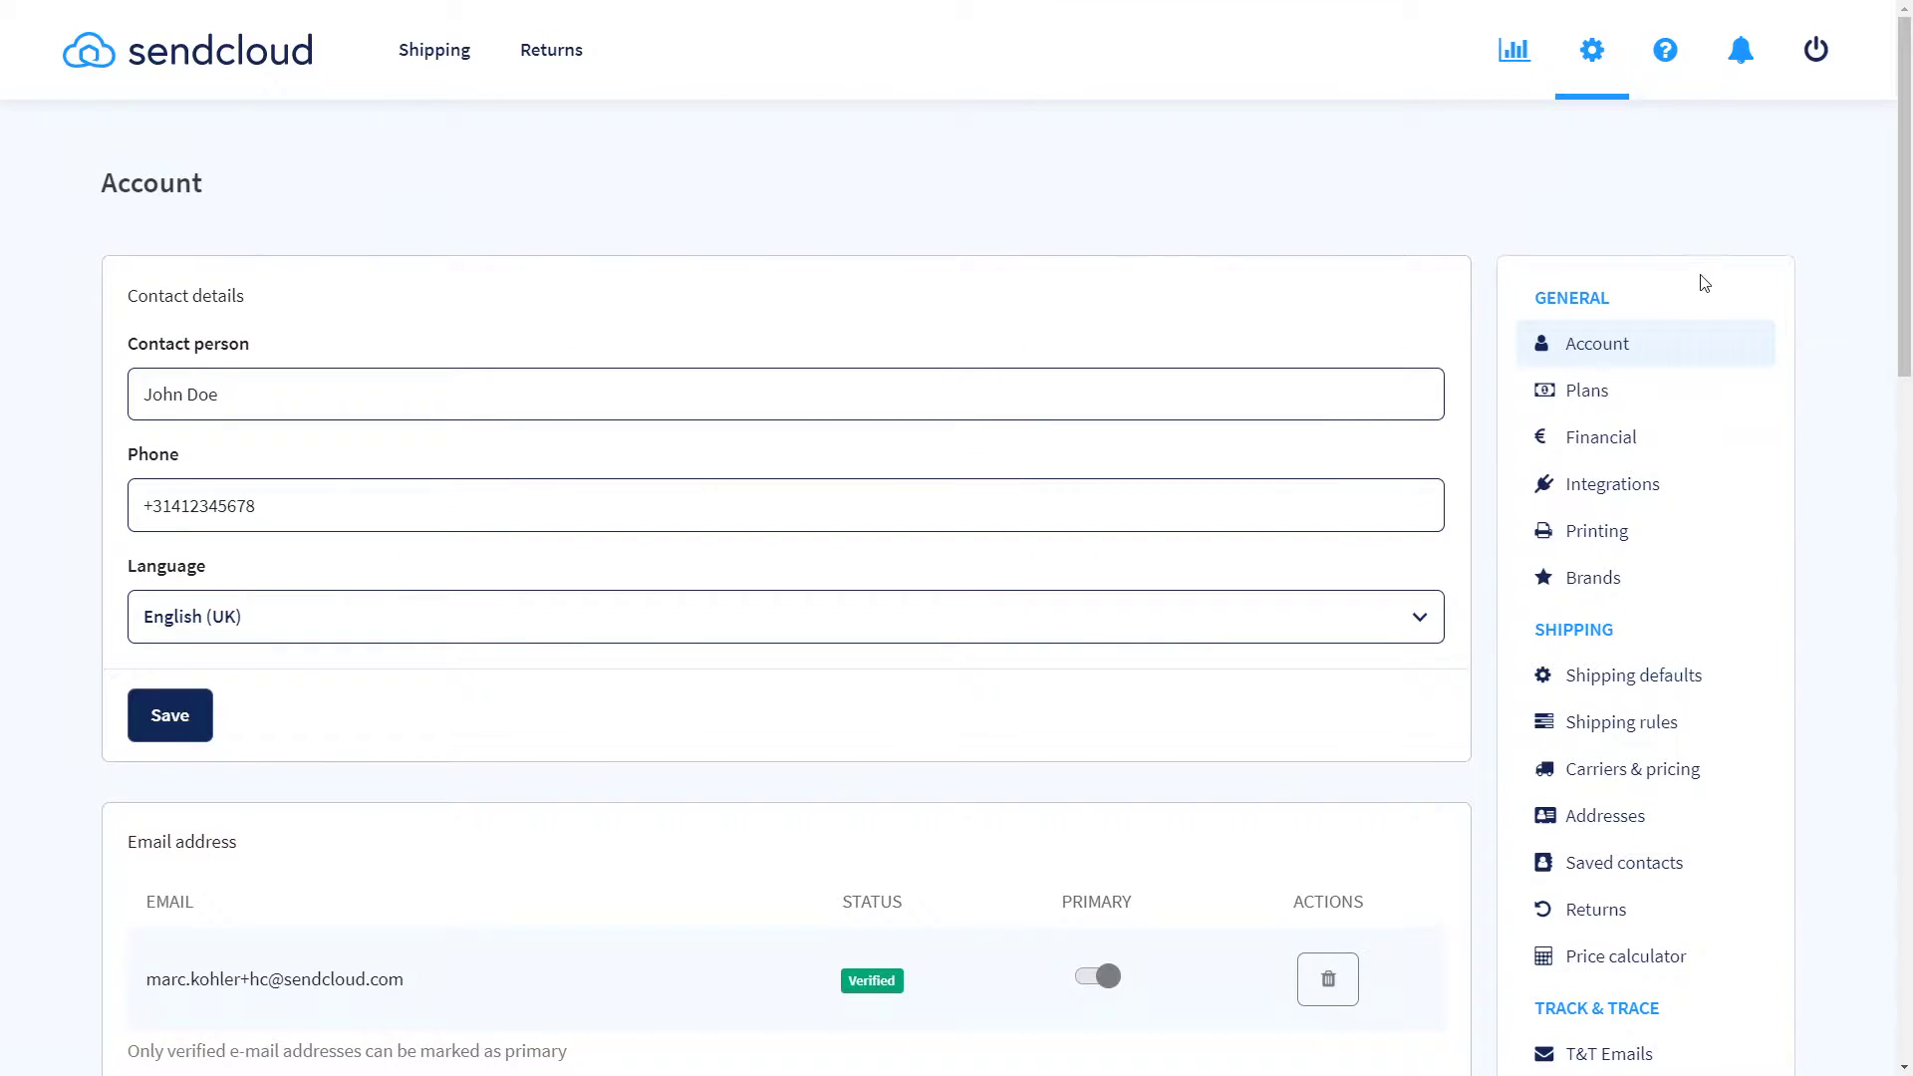
Open the Financial settings' Direct debit tab, which shows no payment contract on file.
left_click(1693, 439)
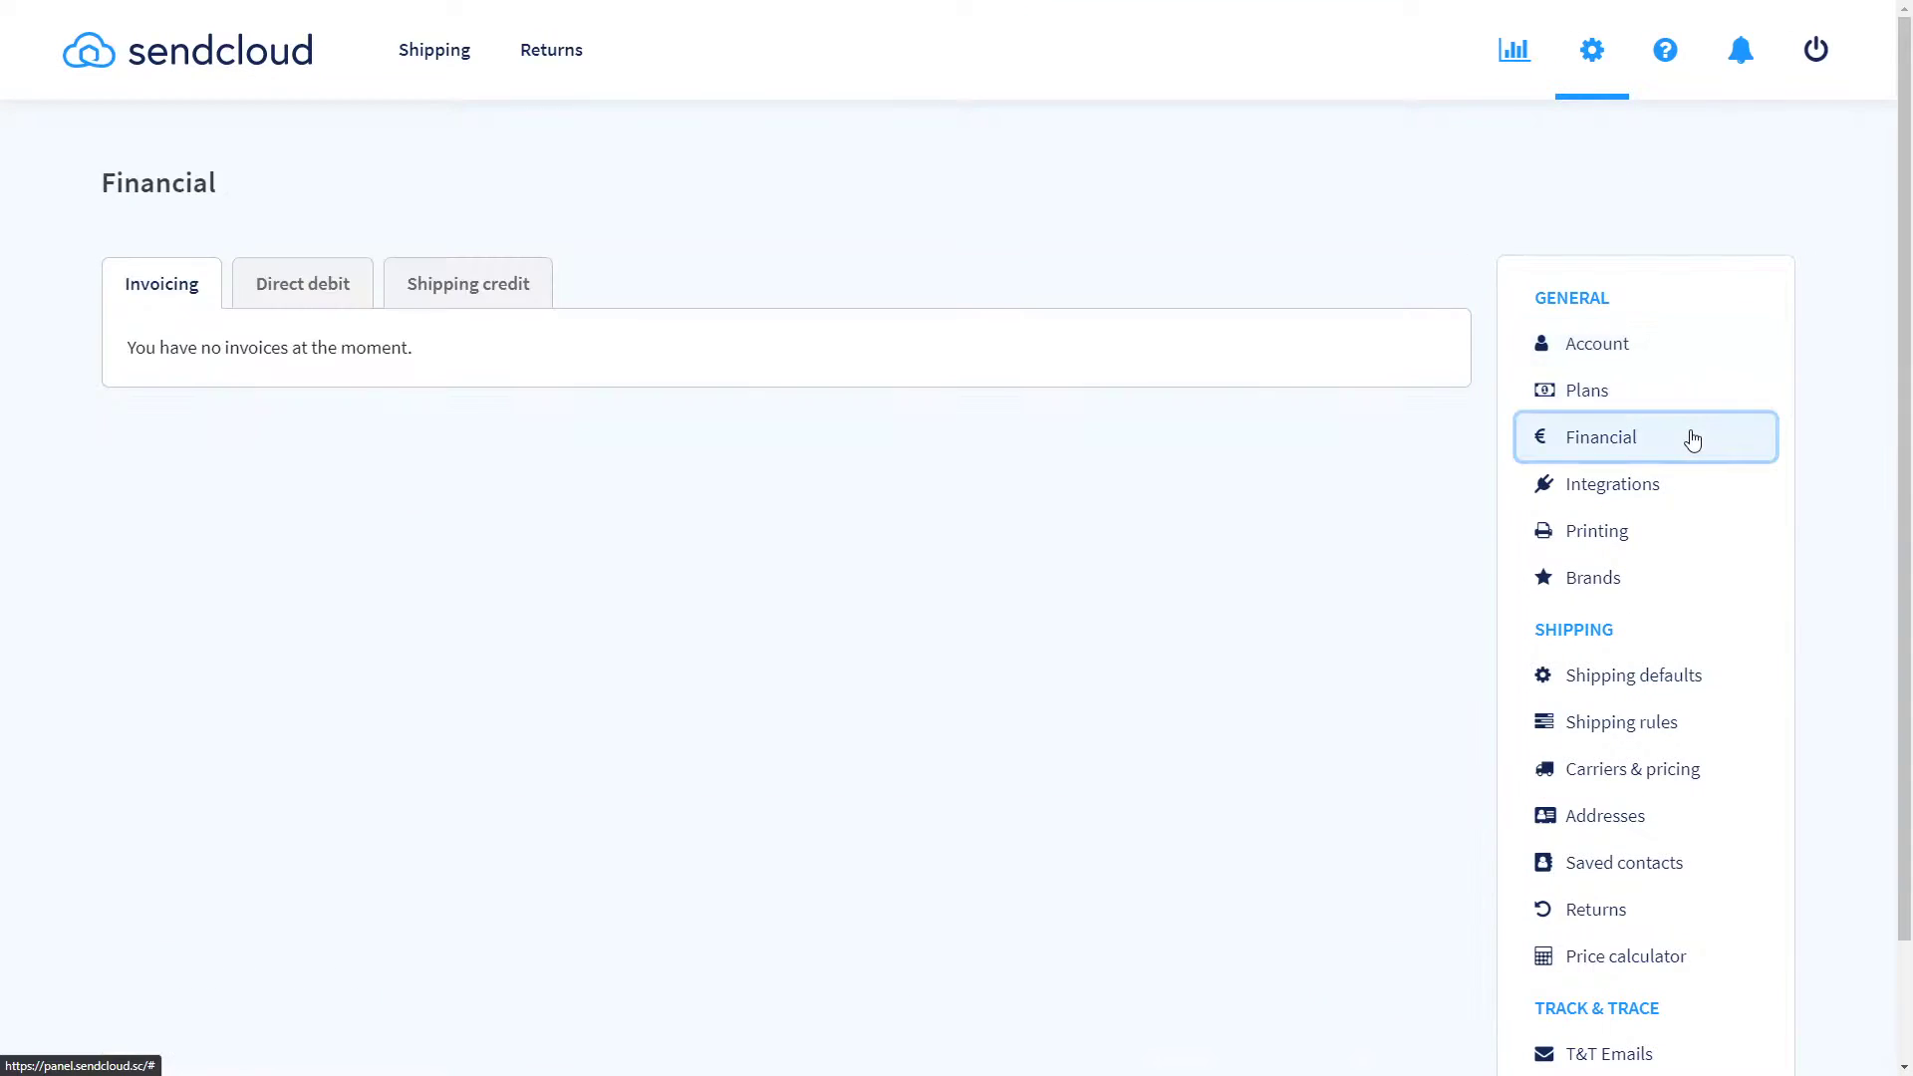
left_click(344, 301)
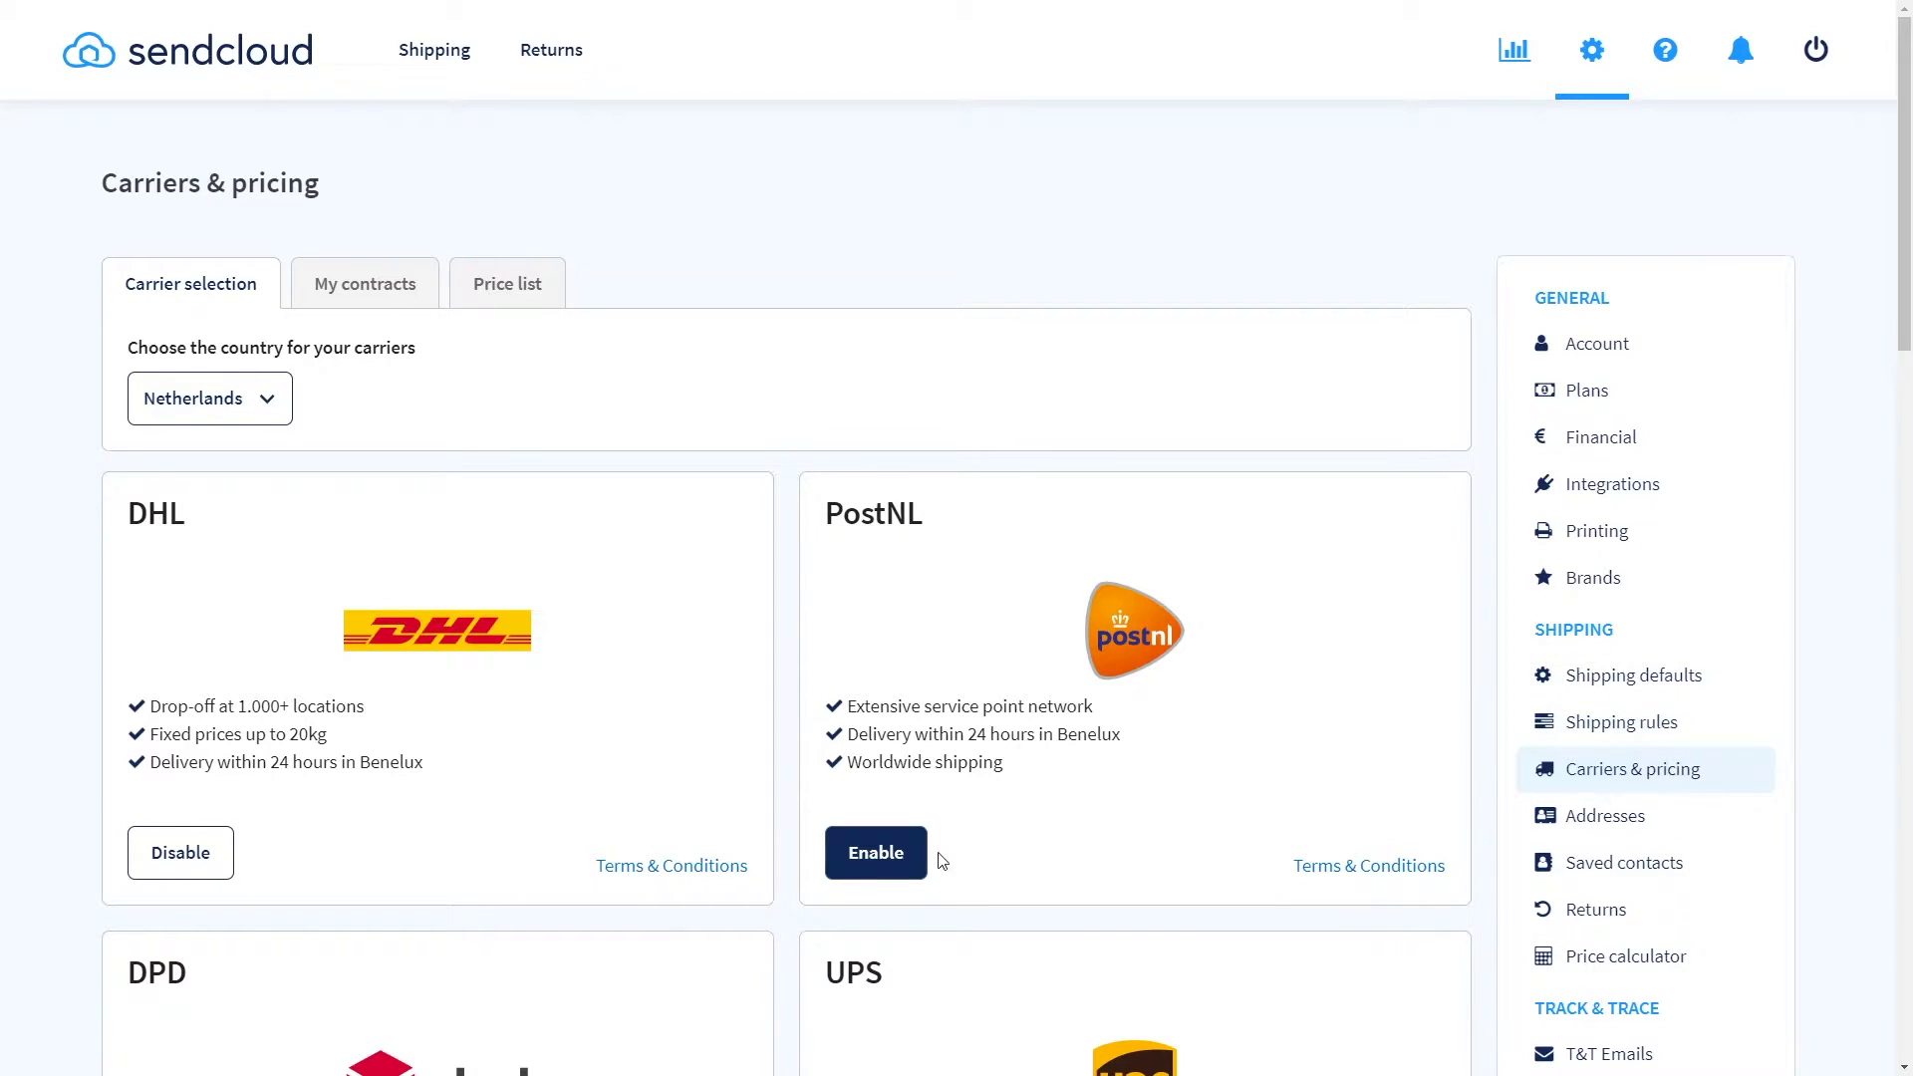
Enable PostNL as a carrier alongside DHL, then go to the subscription Plans page.
left_click(902, 855)
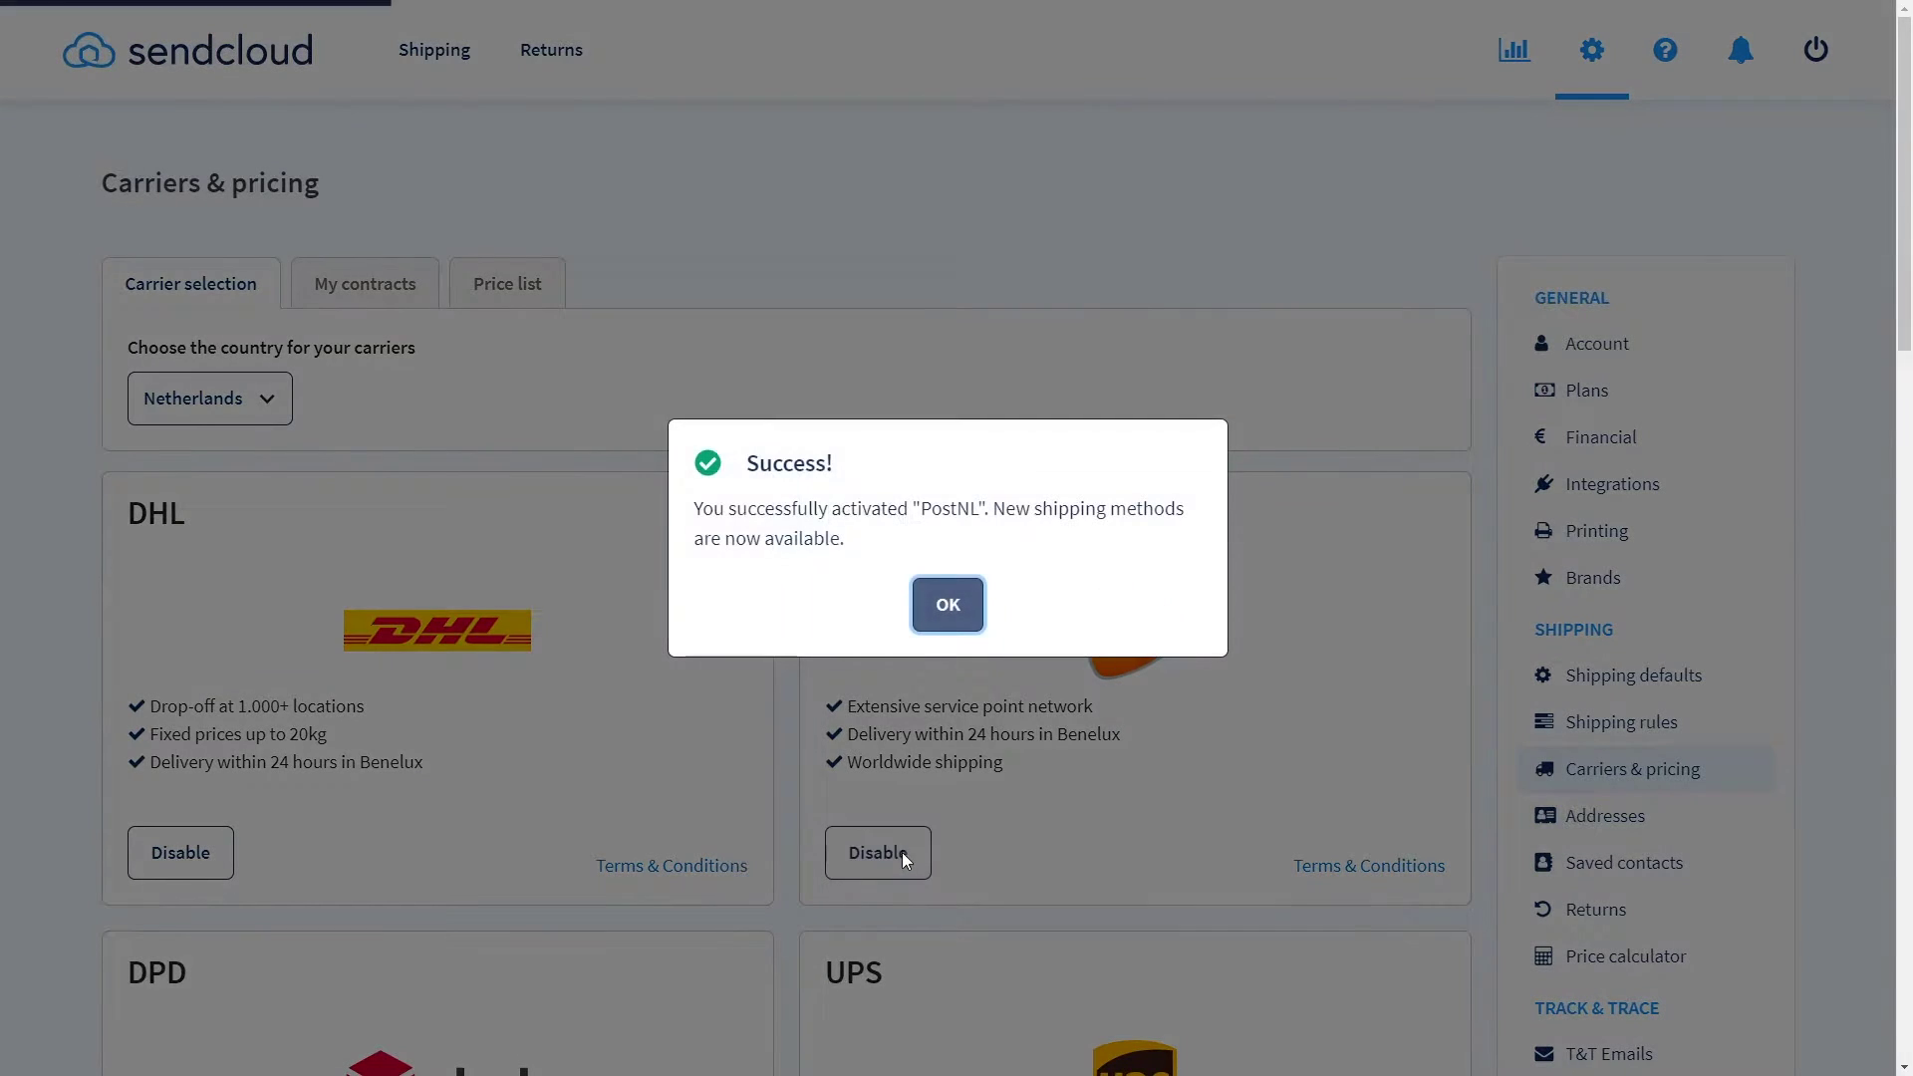
left_click(948, 605)
left_click(1737, 410)
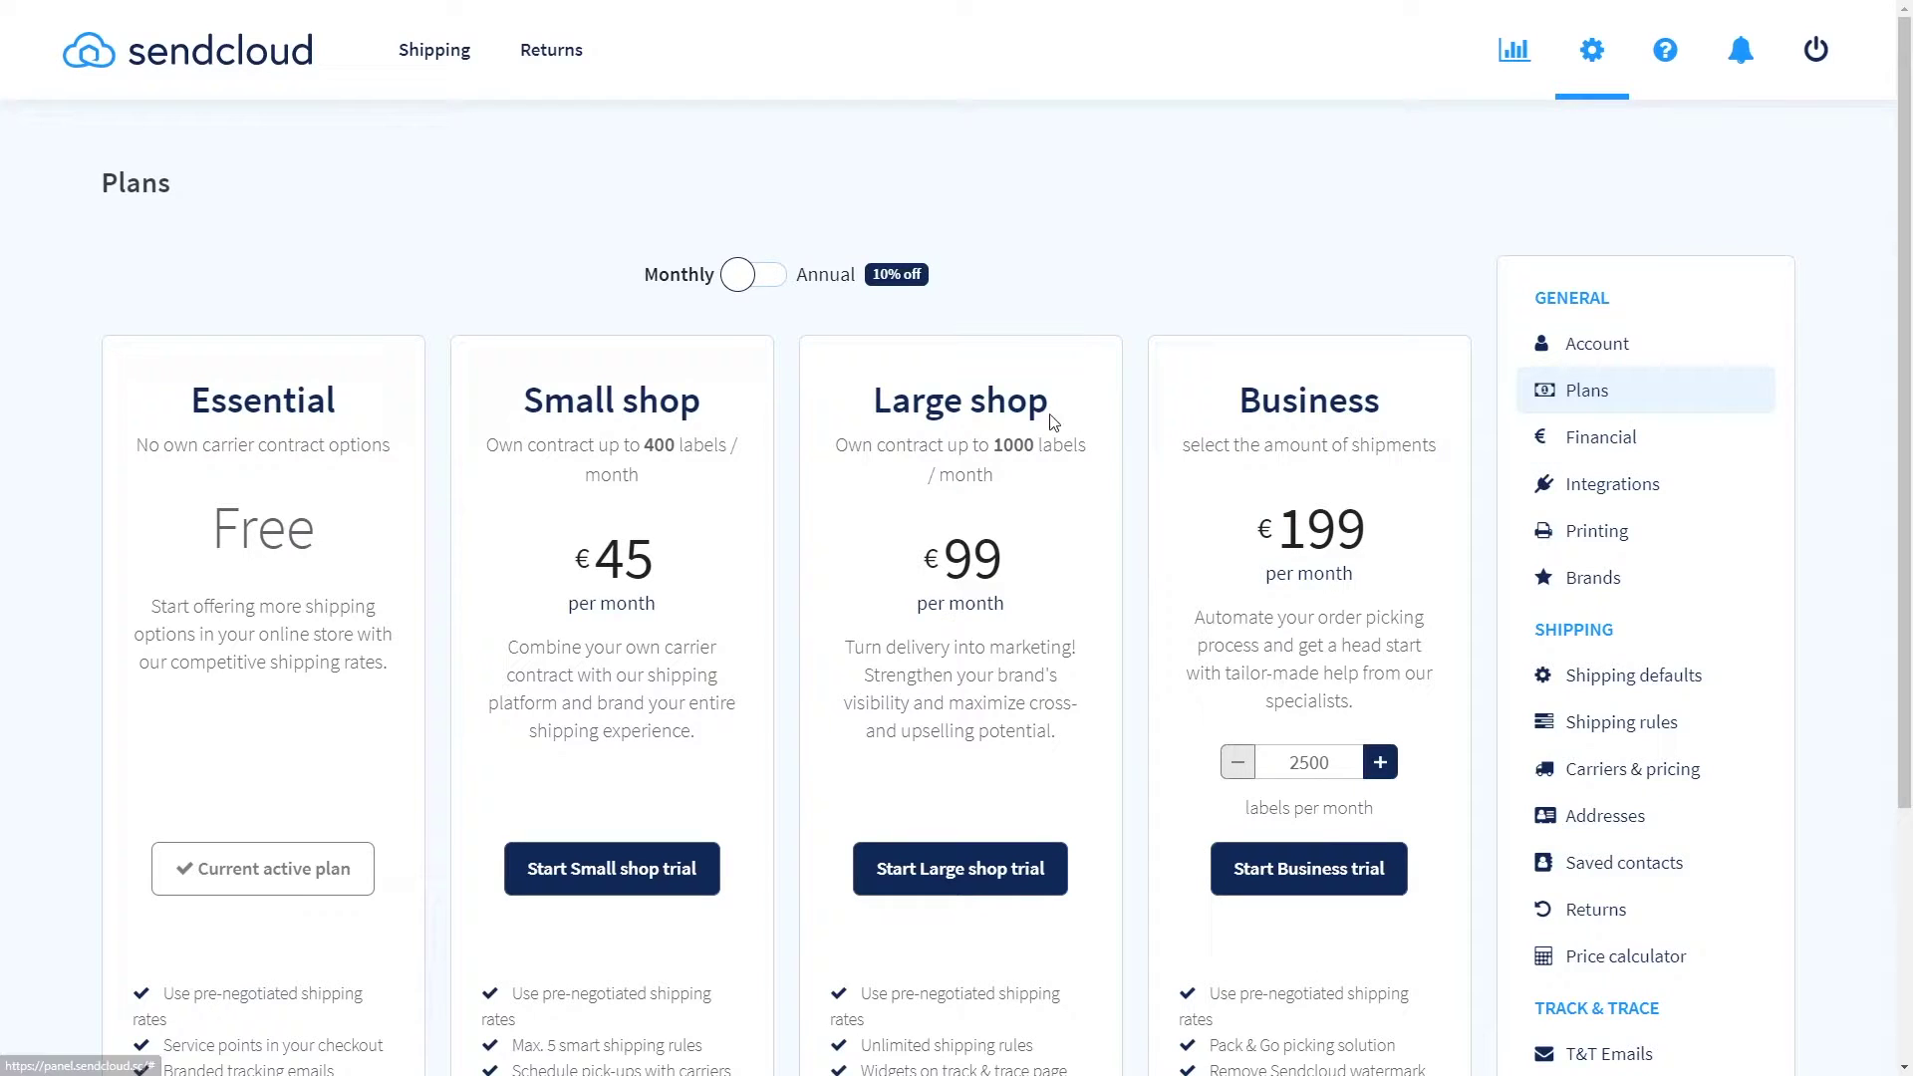
Switch plan pricing to annual billing (€40, €89, €179 per month) and start the Small shop trial.
left_click(755, 277)
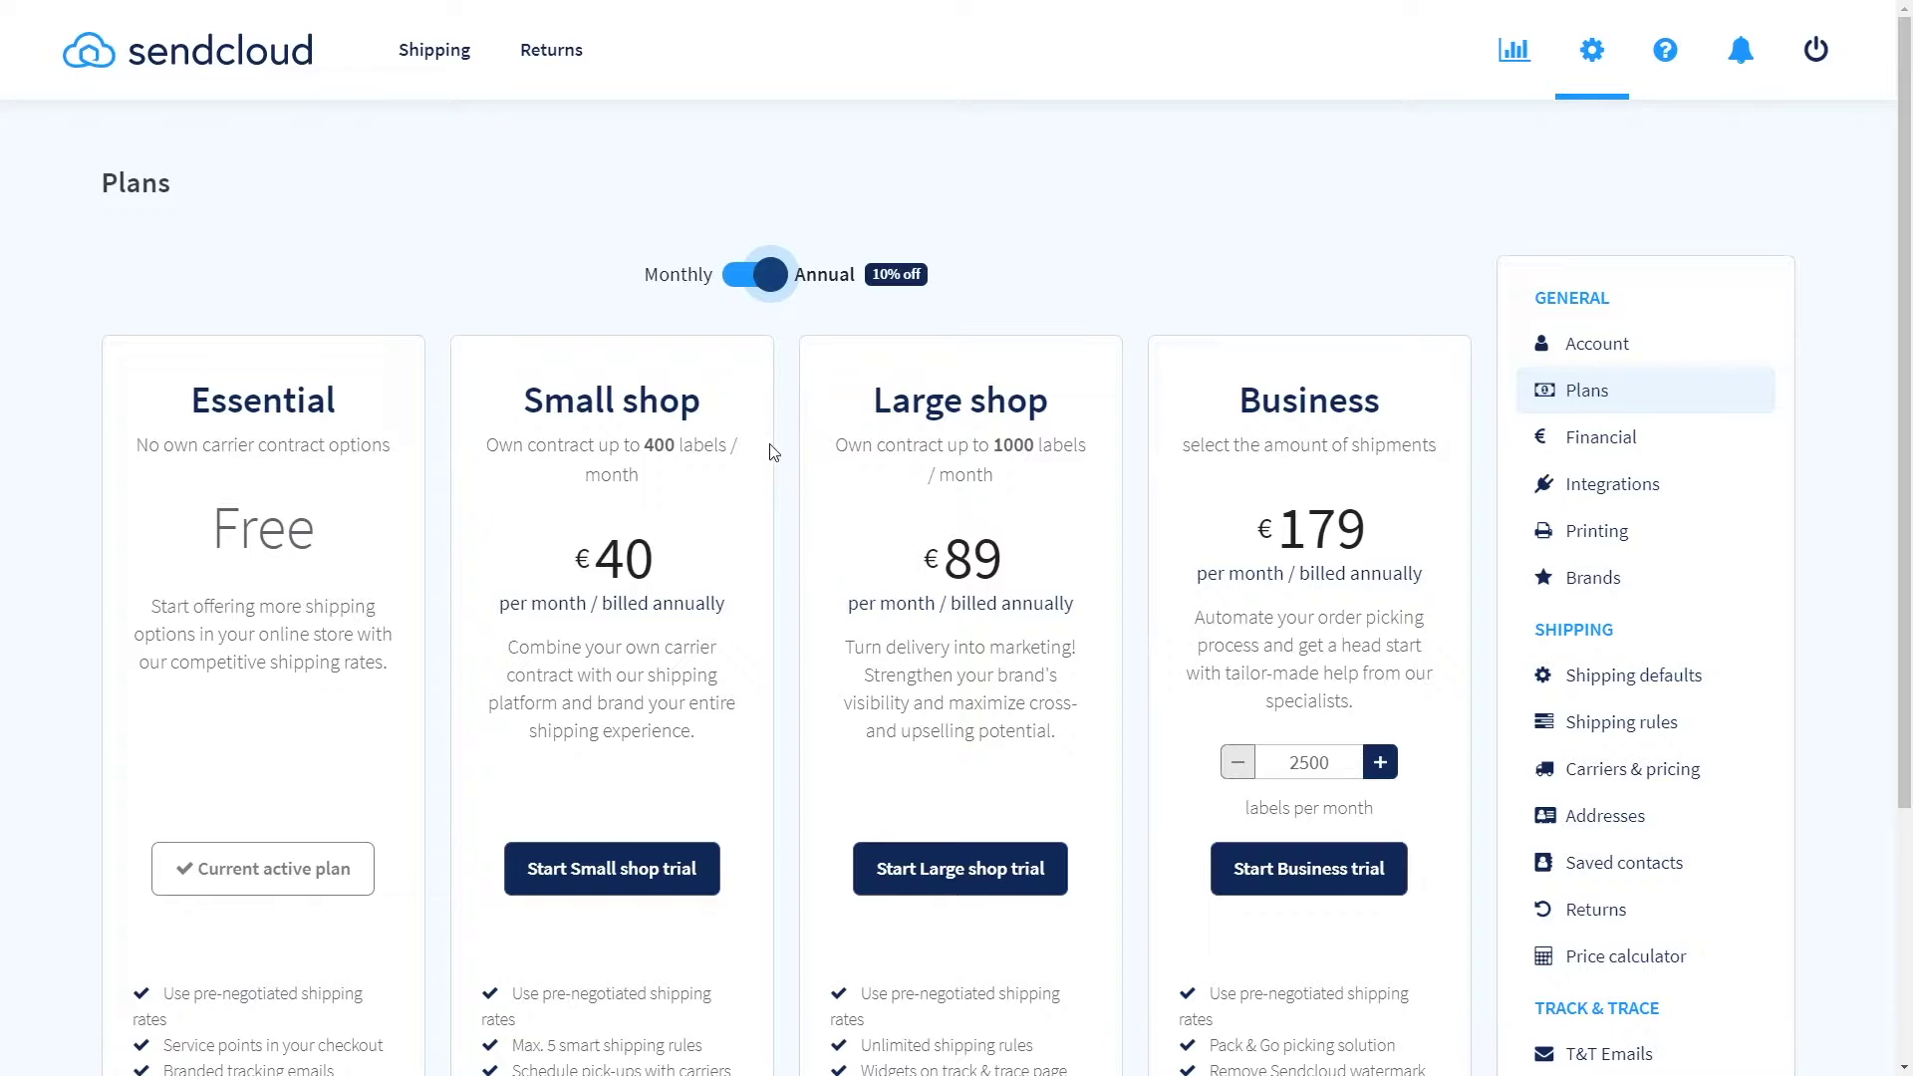
left_click(615, 870)
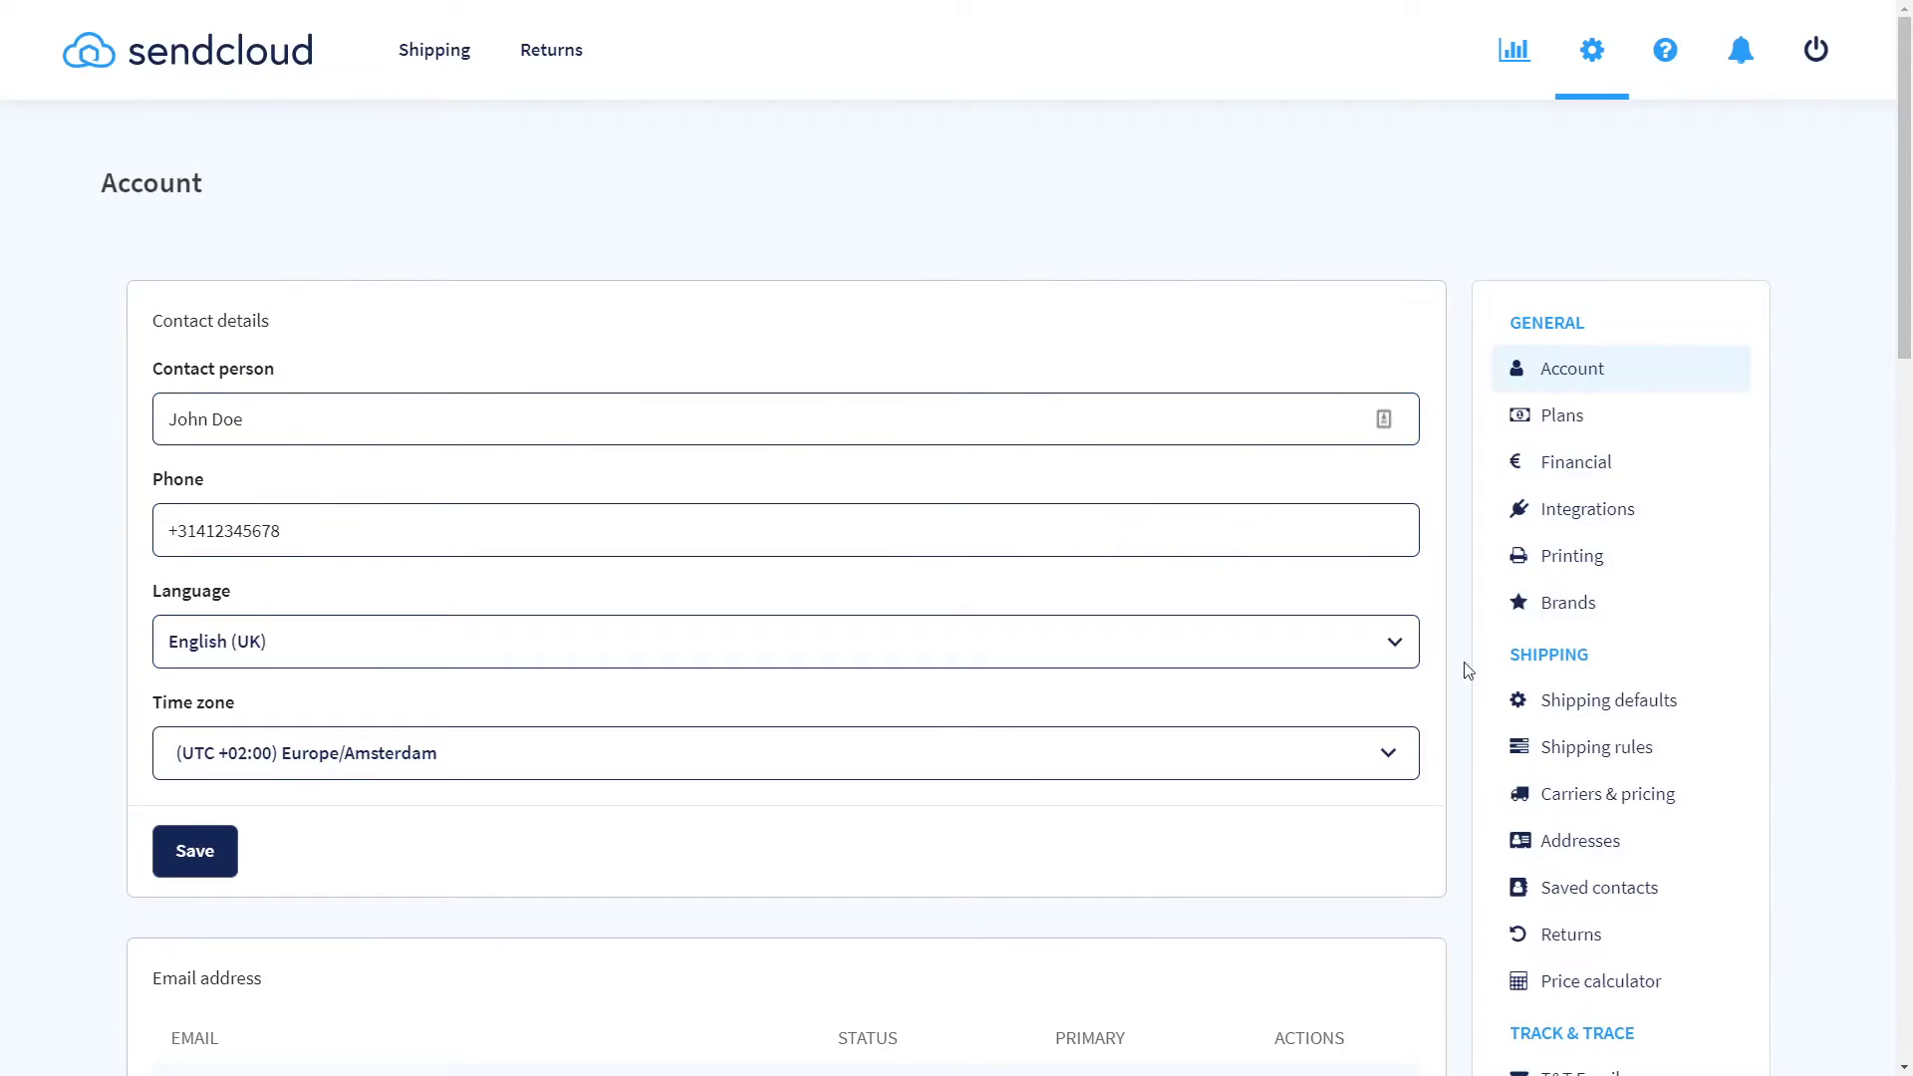
Open the Brands section of the Sendcloud settings.
left_click(1645, 624)
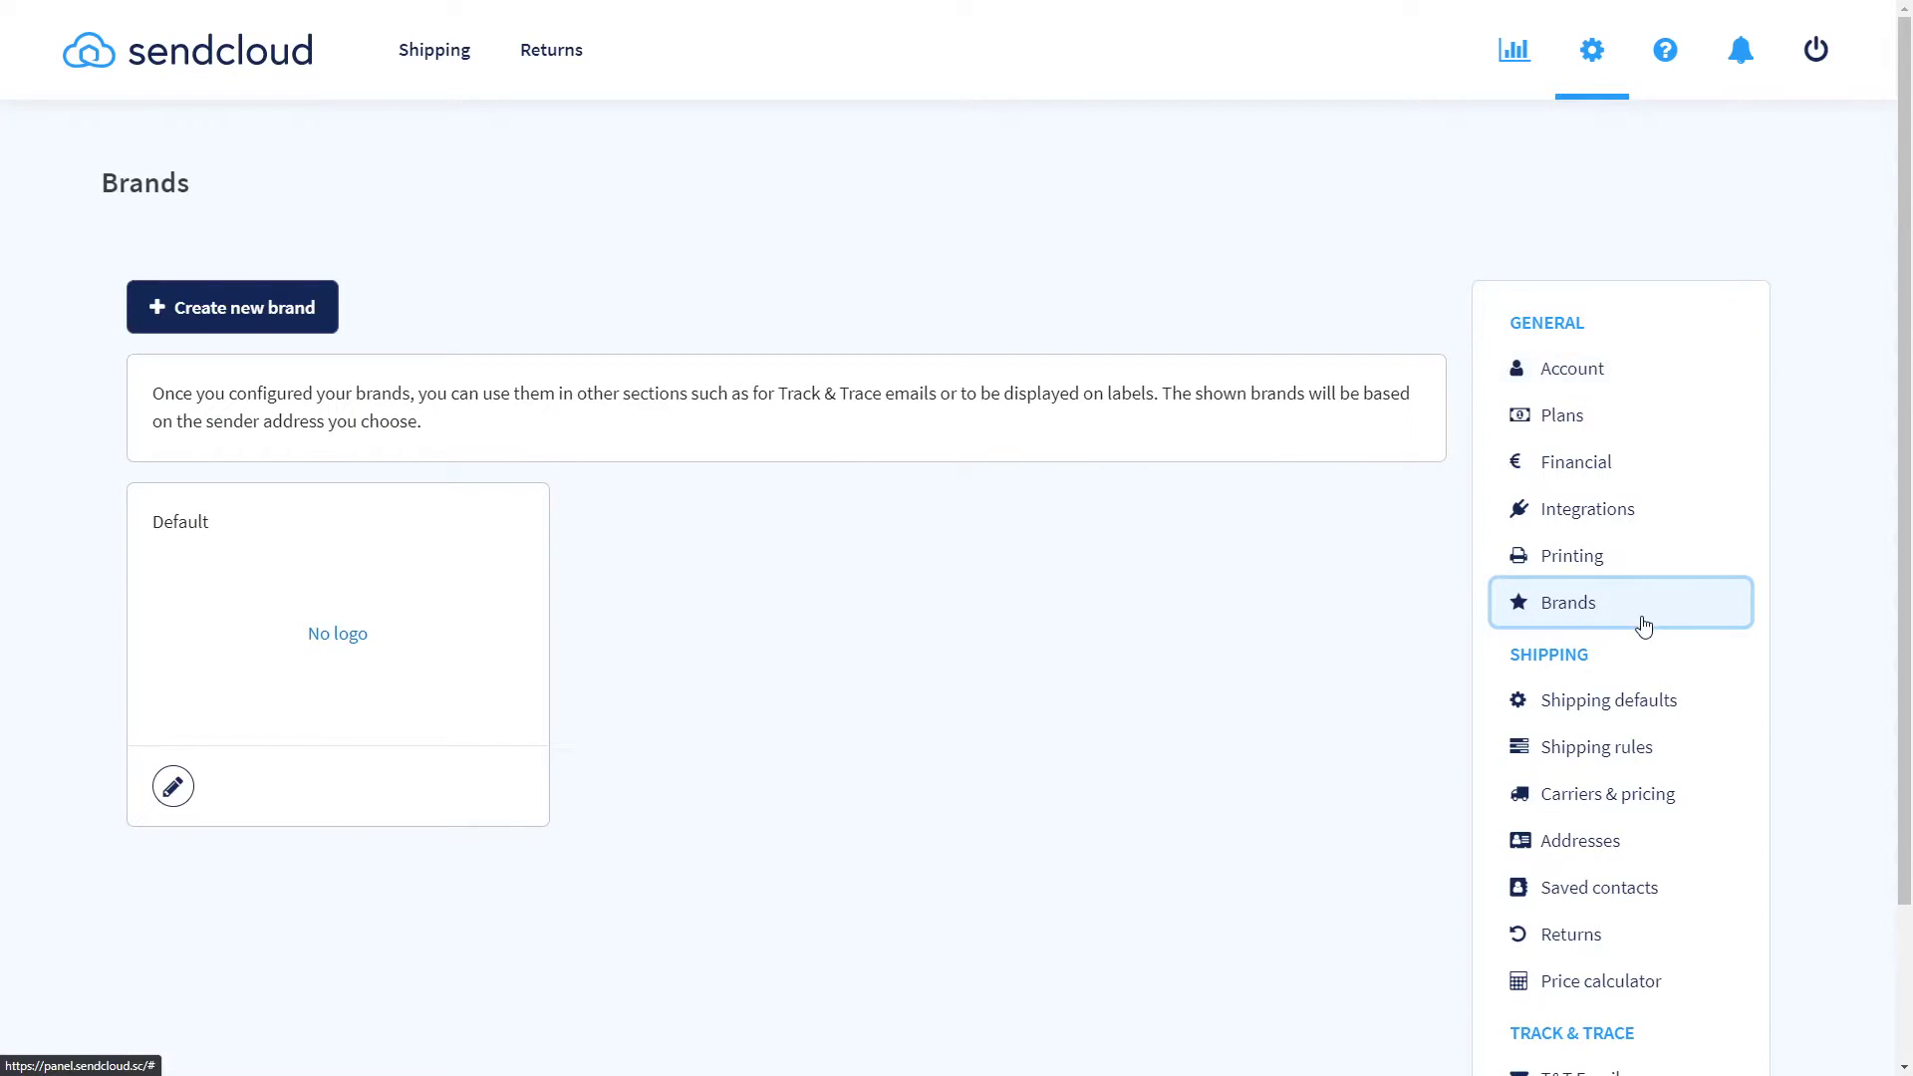
left_click(333, 333)
type("S")
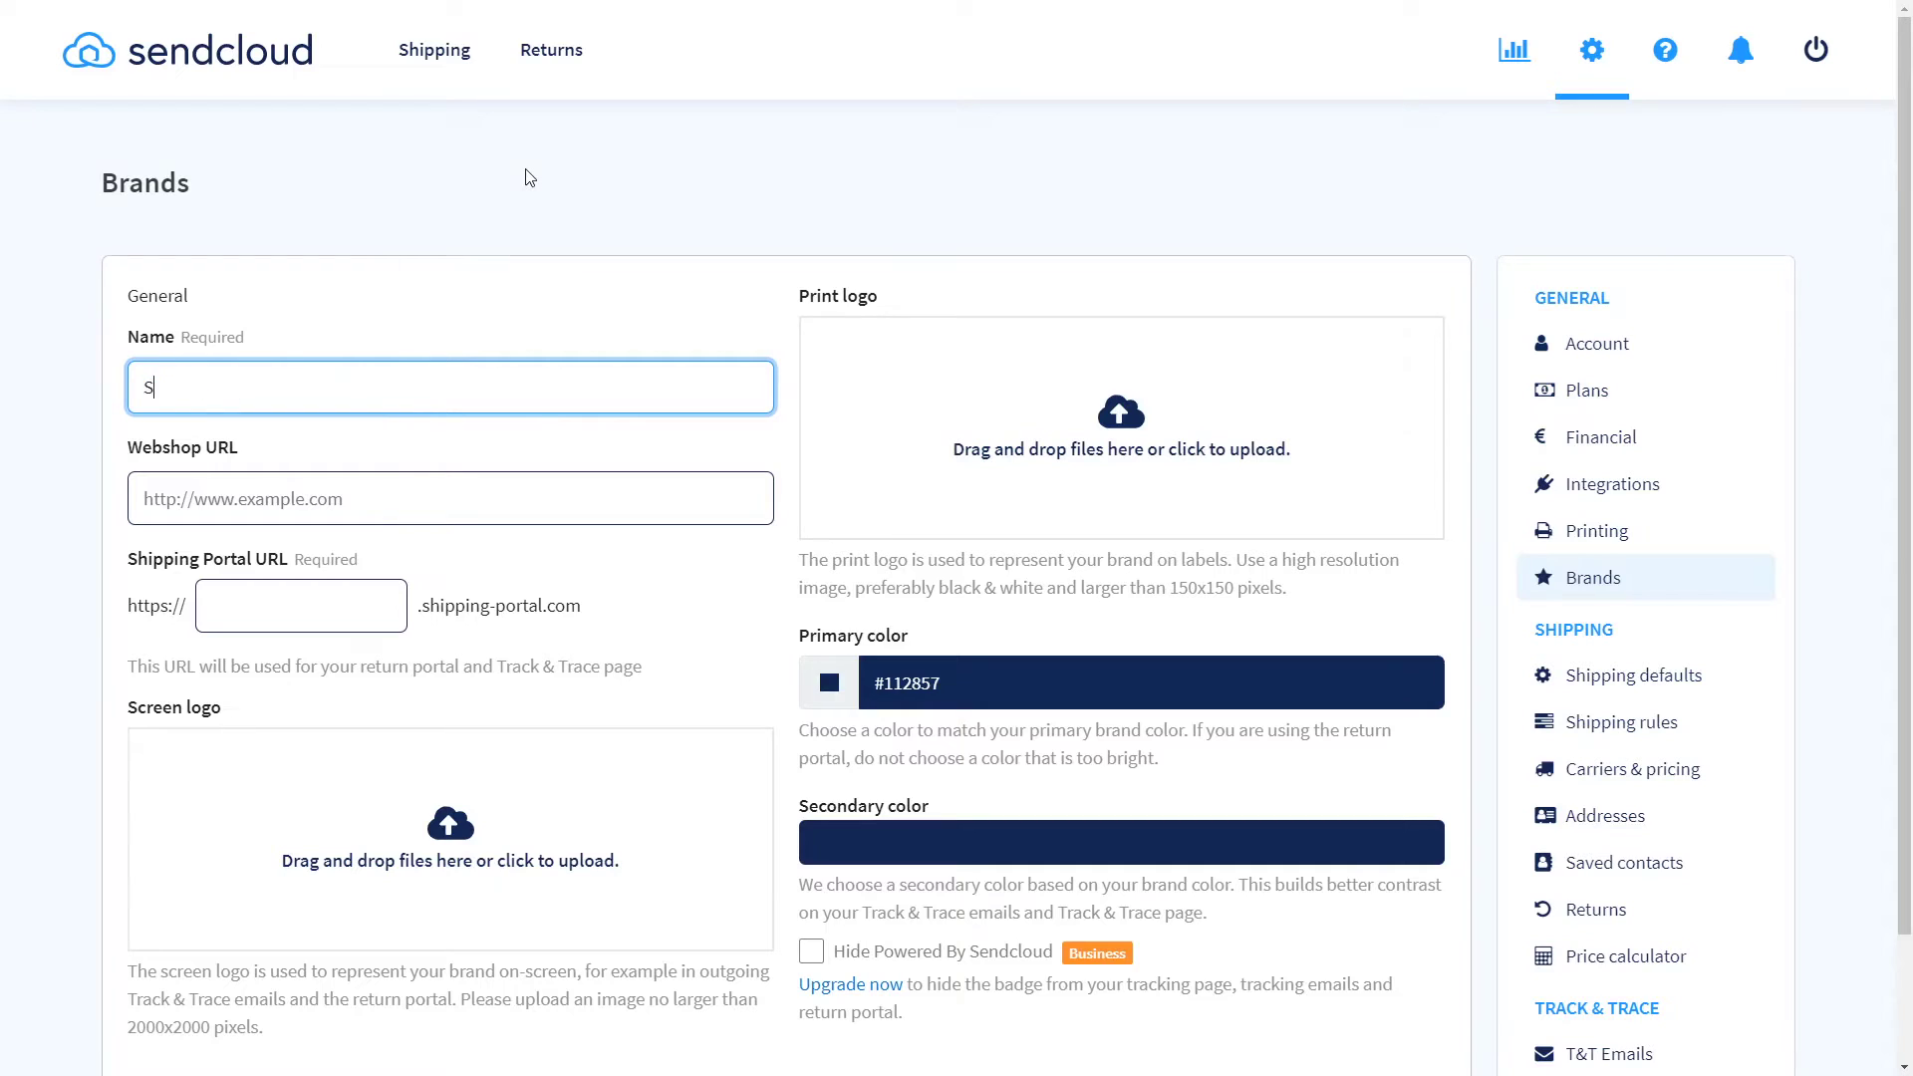
type("endcloud")
key("Tab")
type("https://example.com")
key("Tab")
type("se")
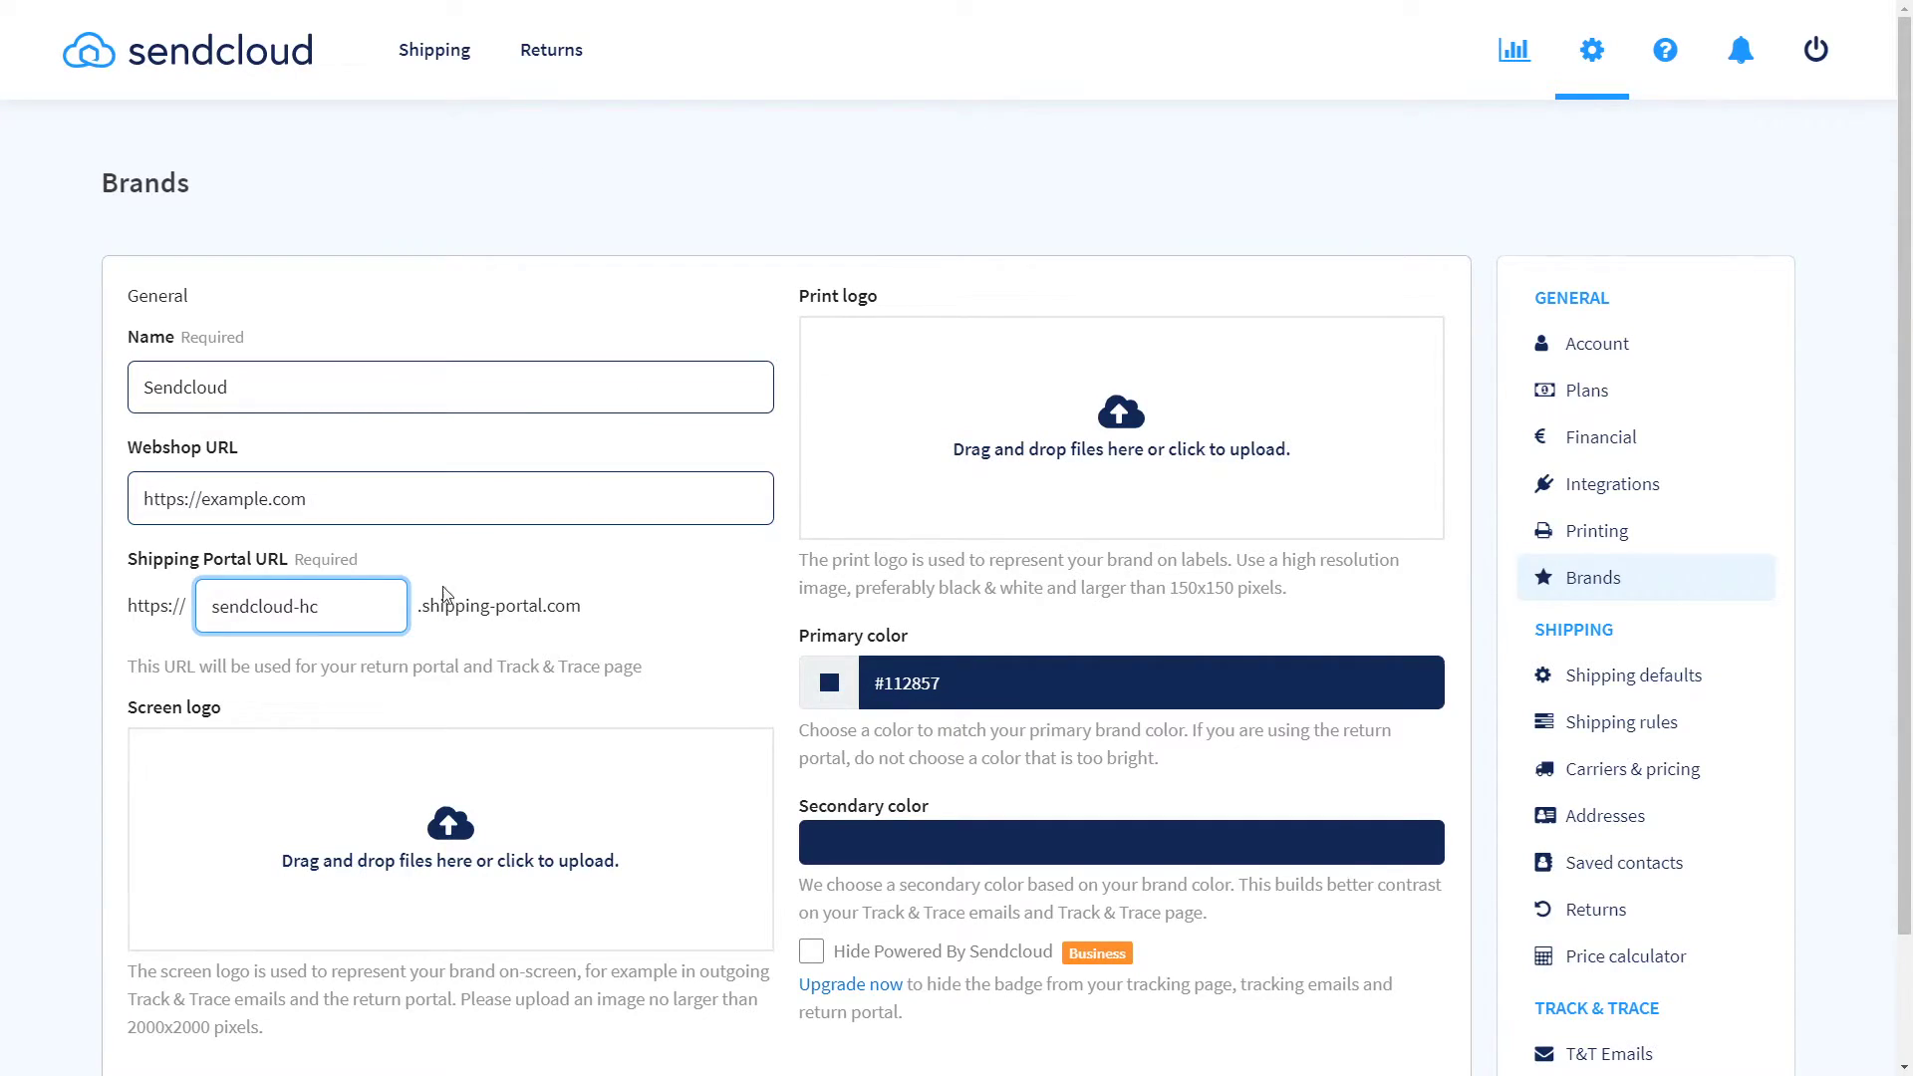
left_click(398, 663)
Accept the shipping URL warning and upload the screen logo and the print logo for labels.
scroll(648, 628, "down", 1)
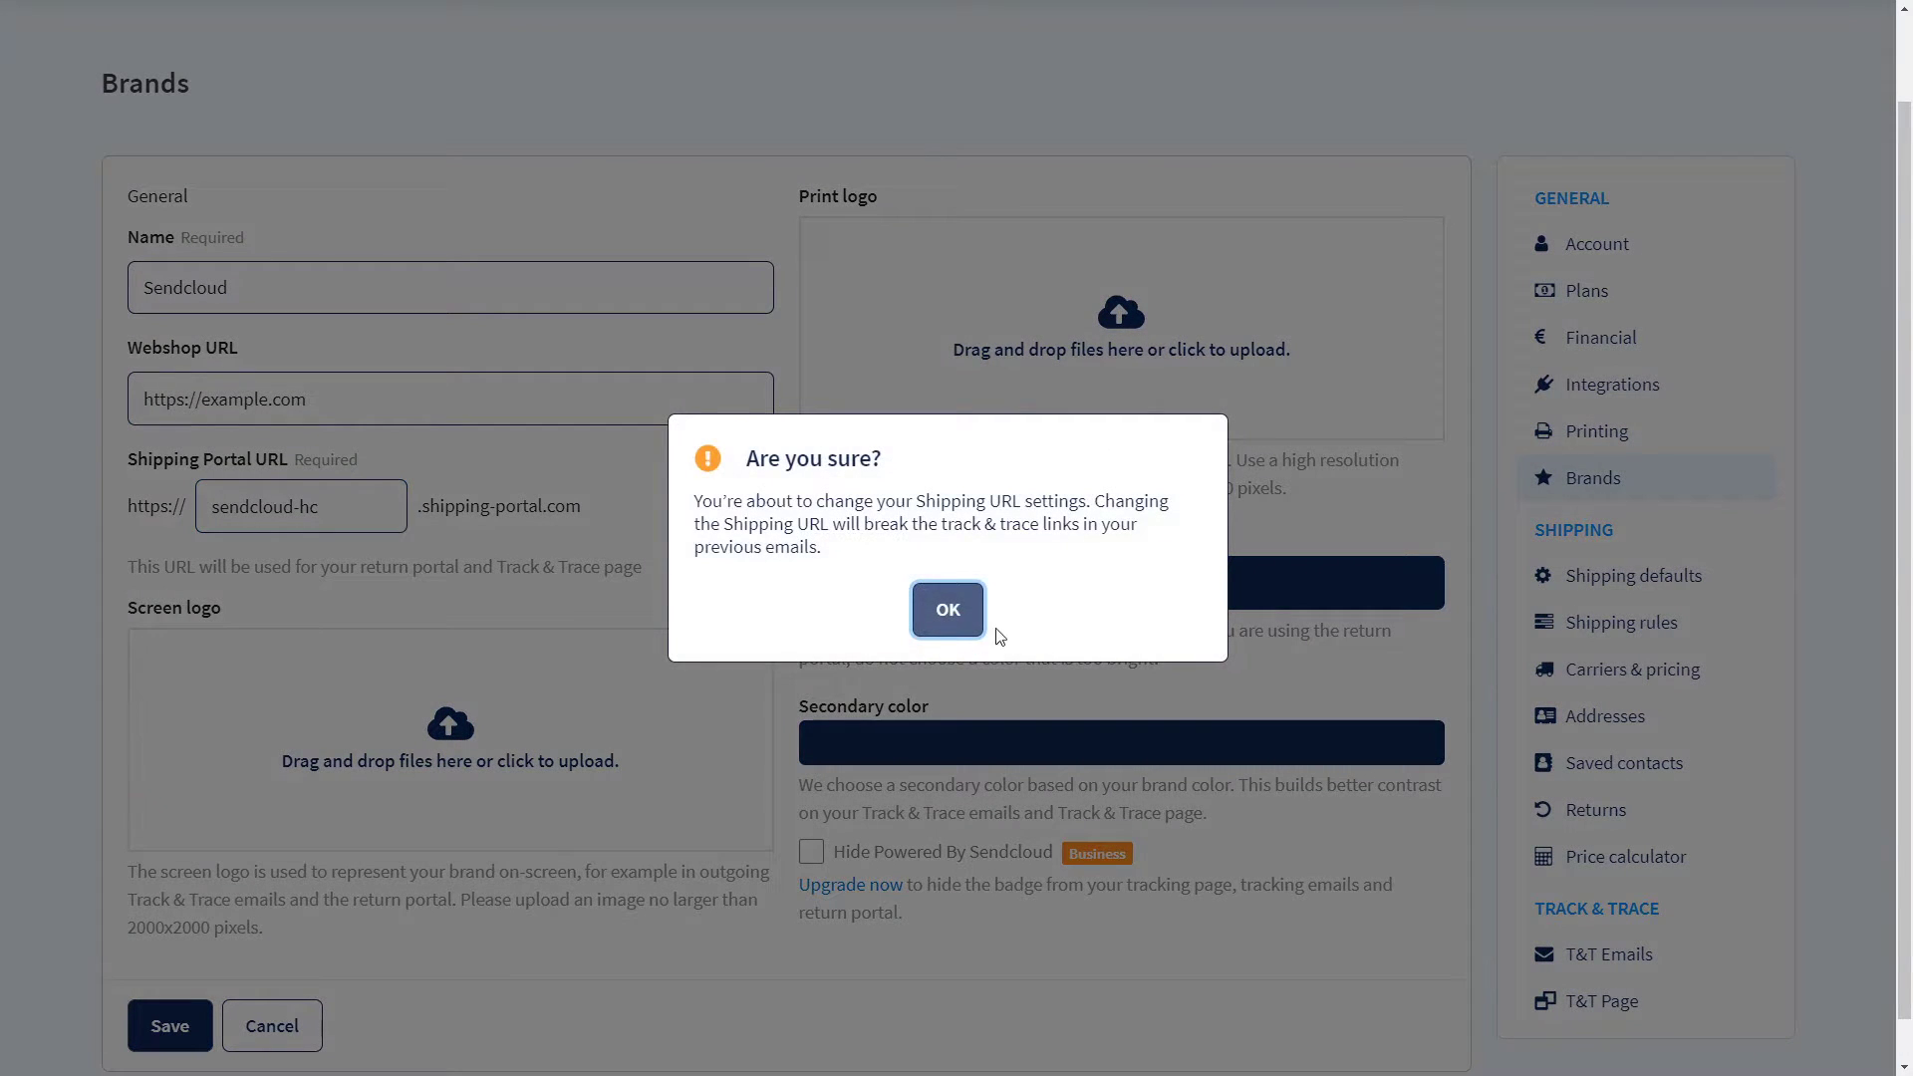
left_click(948, 610)
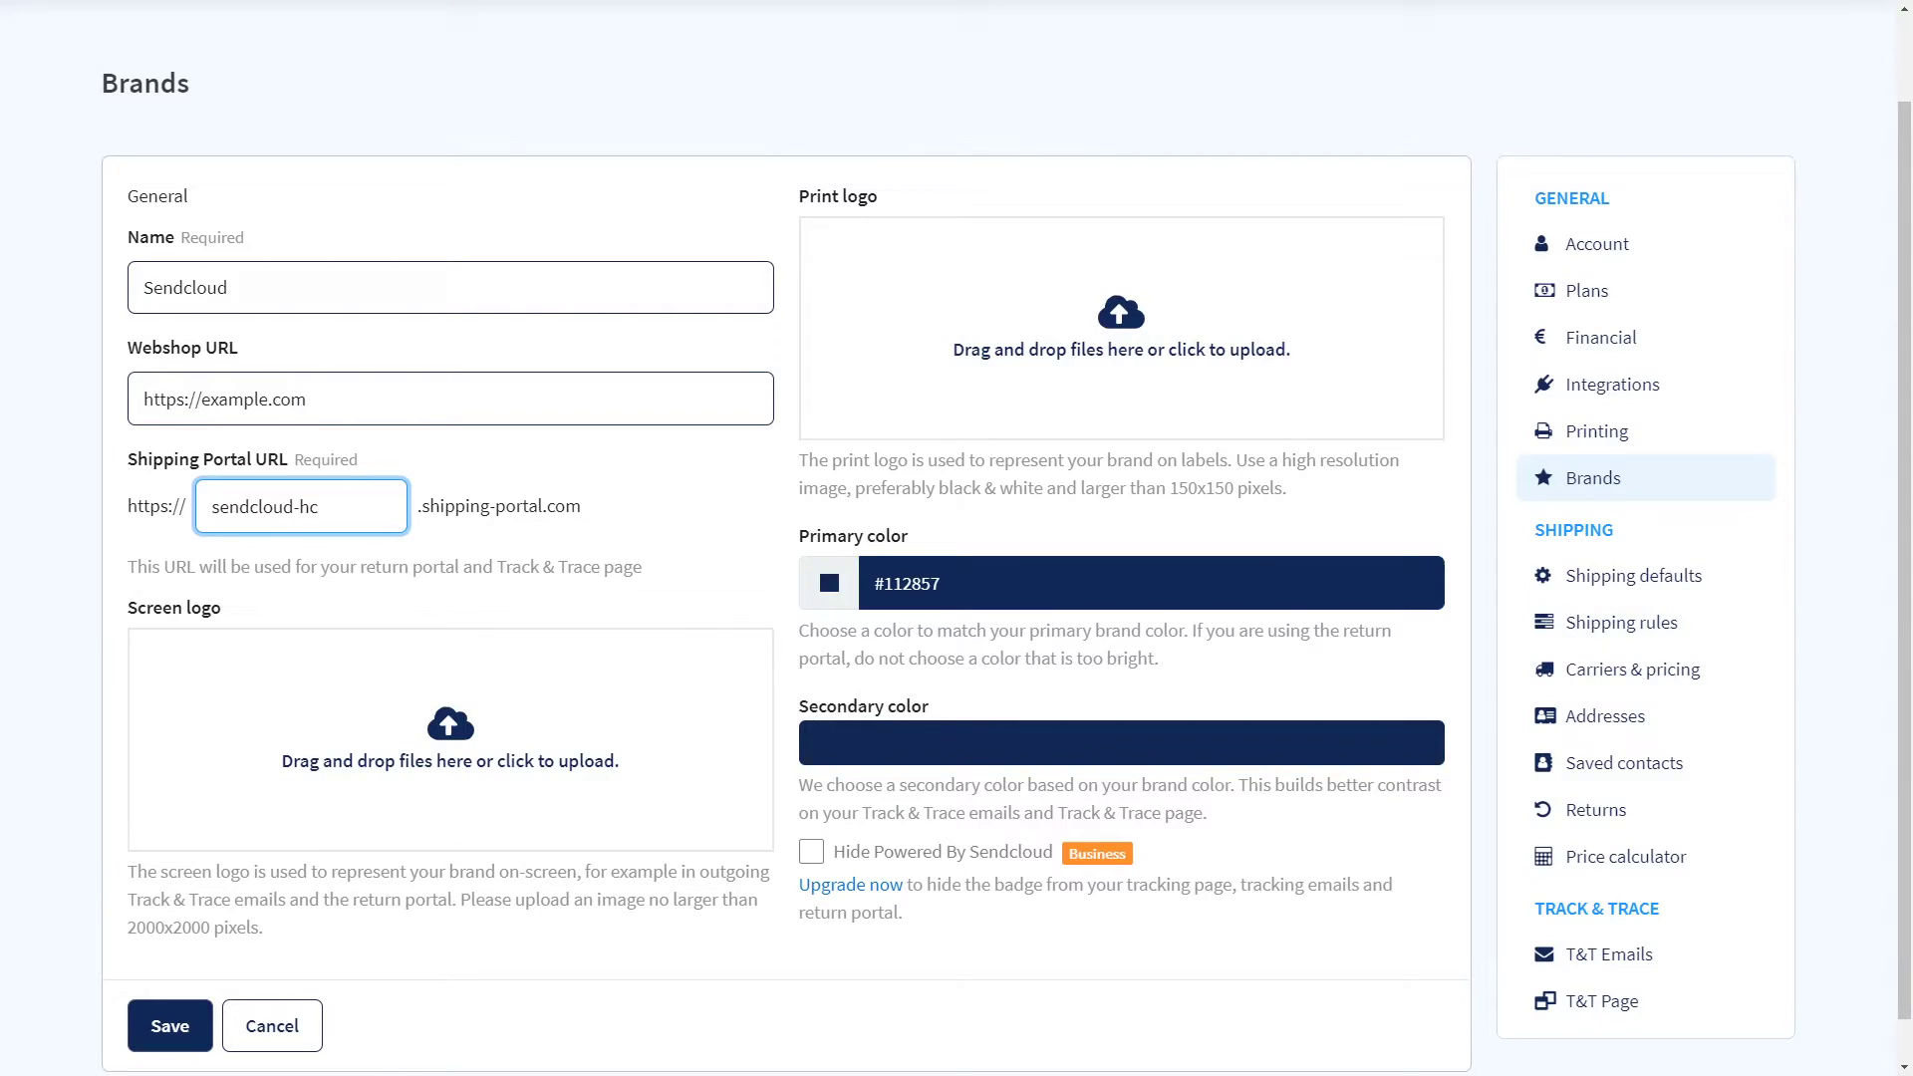
key("Tab")
left_click_drag(0, 758, 588, 749)
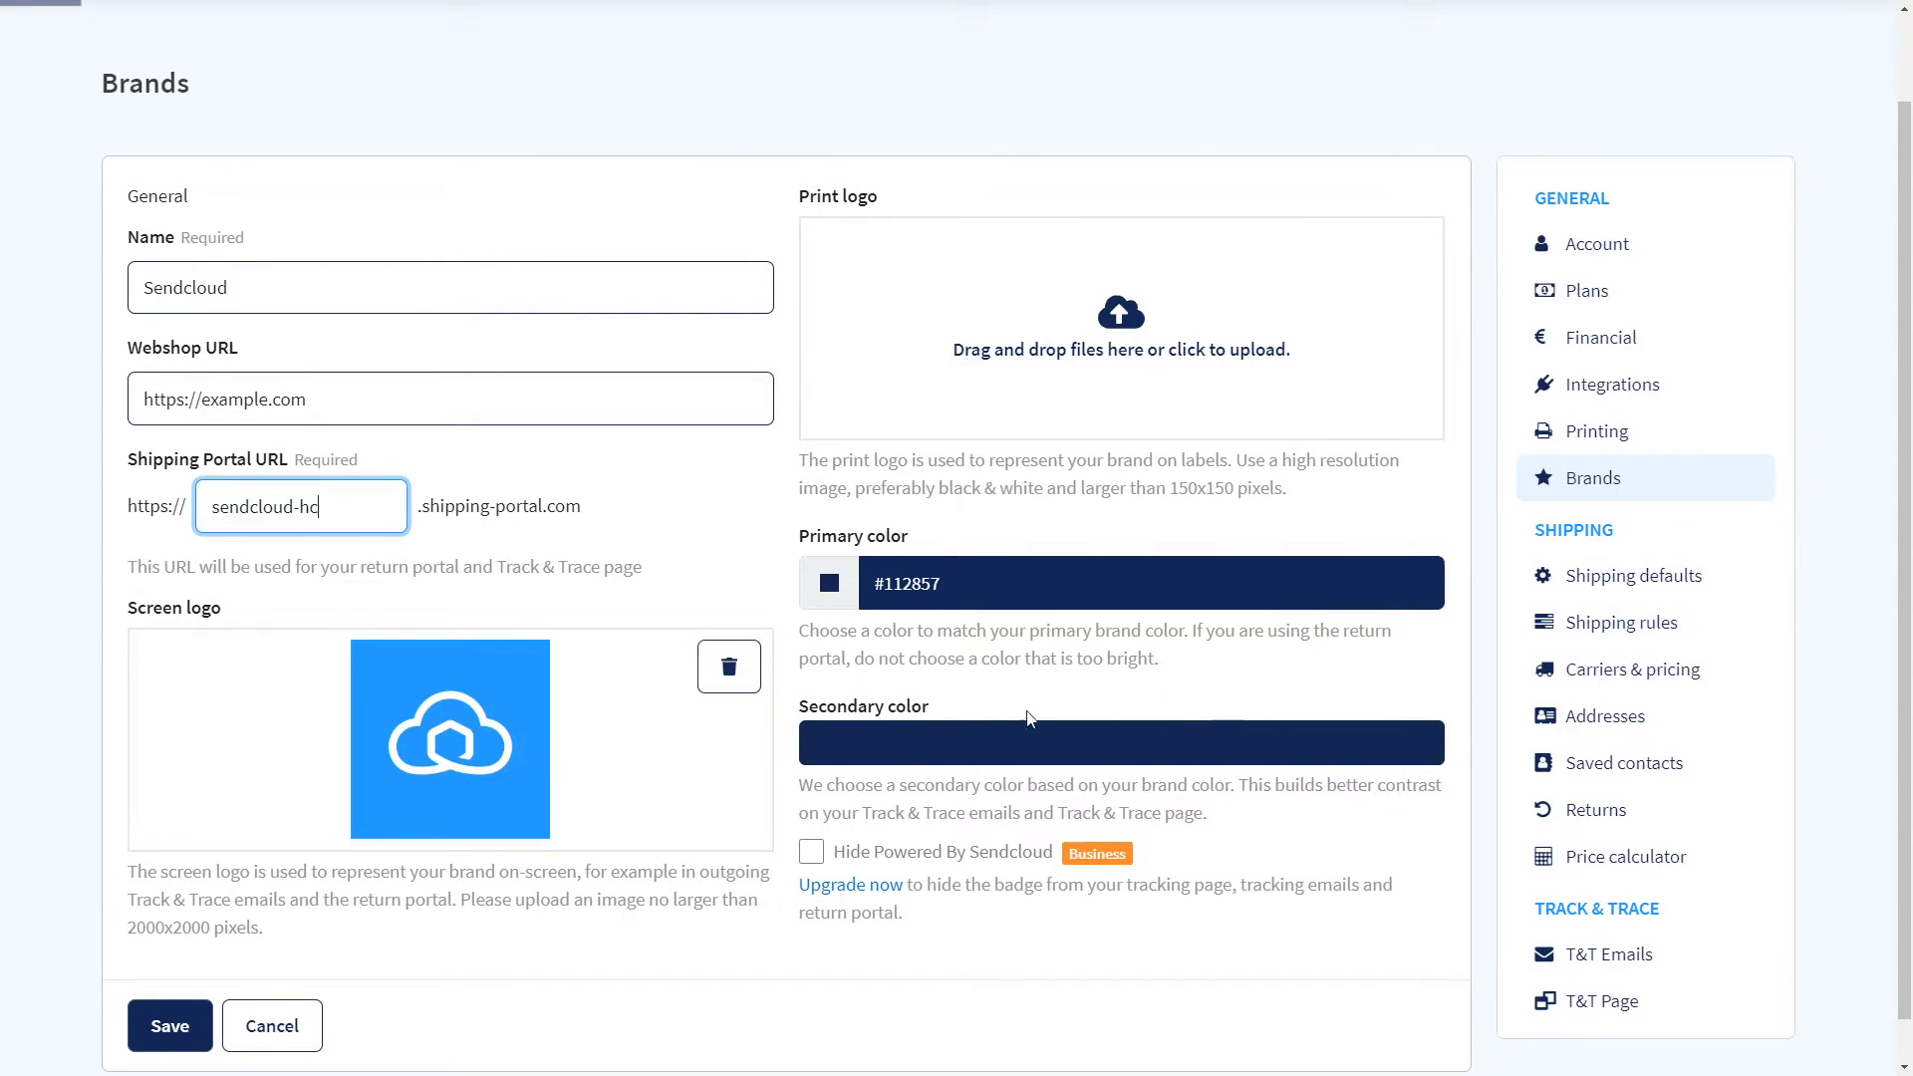
left_click_drag(0, 299, 847, 309)
scroll(965, 516, "down", 1)
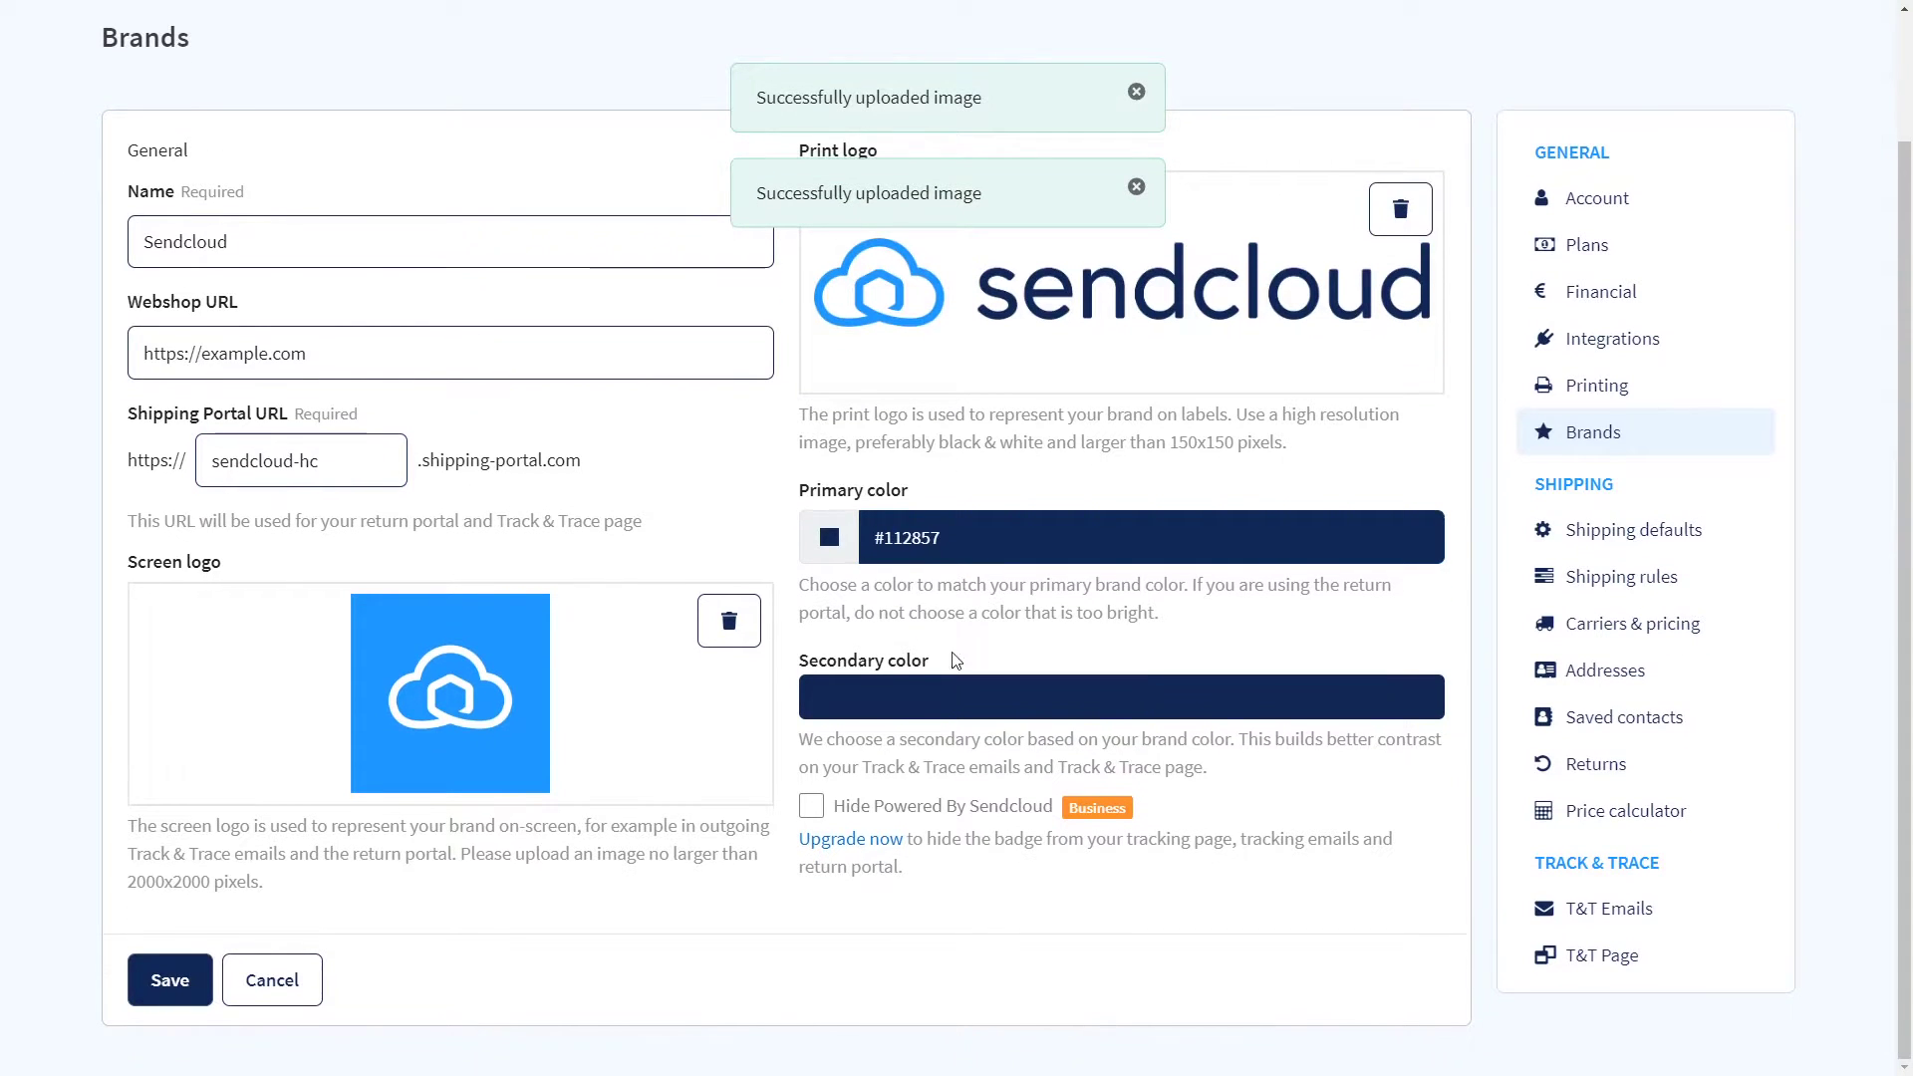
Save the new Sendcloud brand and go to the track and trace email templates.
left_click(171, 982)
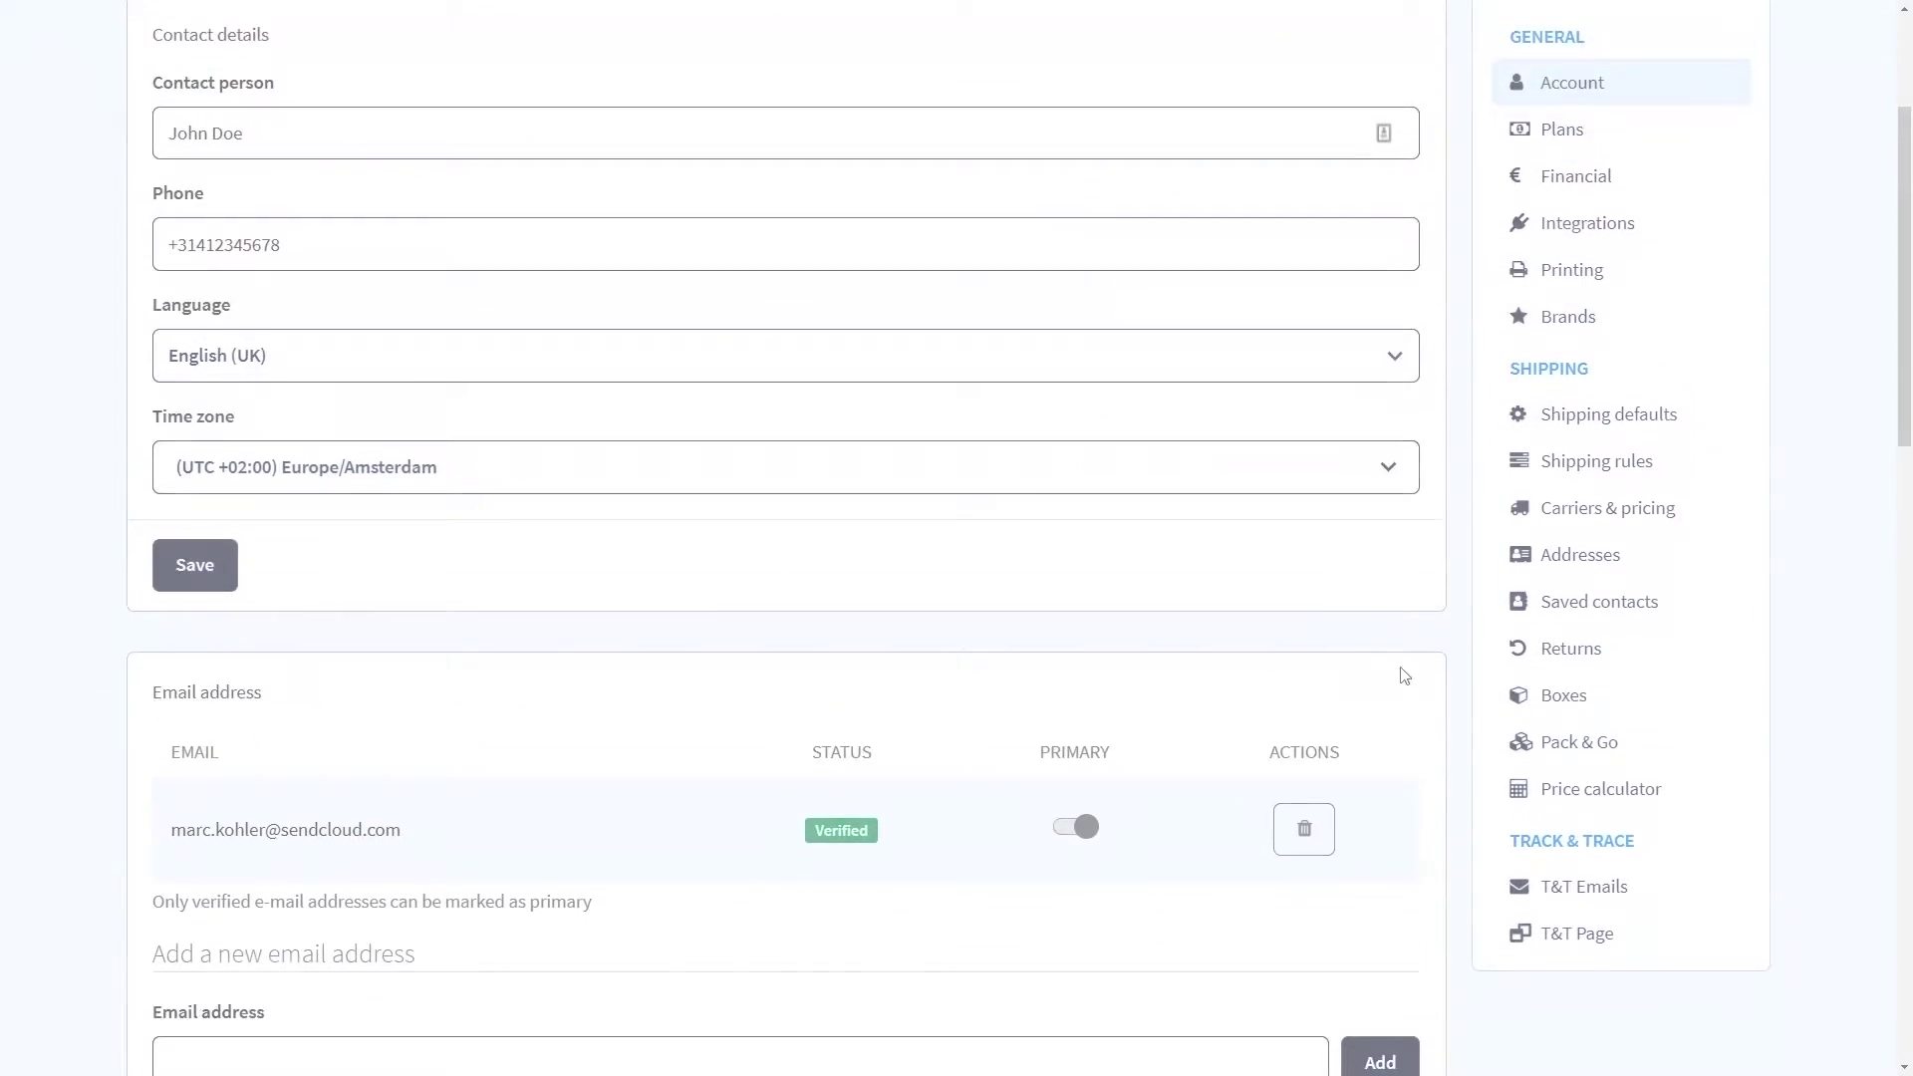
scroll(1622, 747, "down", 2)
left_click(1674, 693)
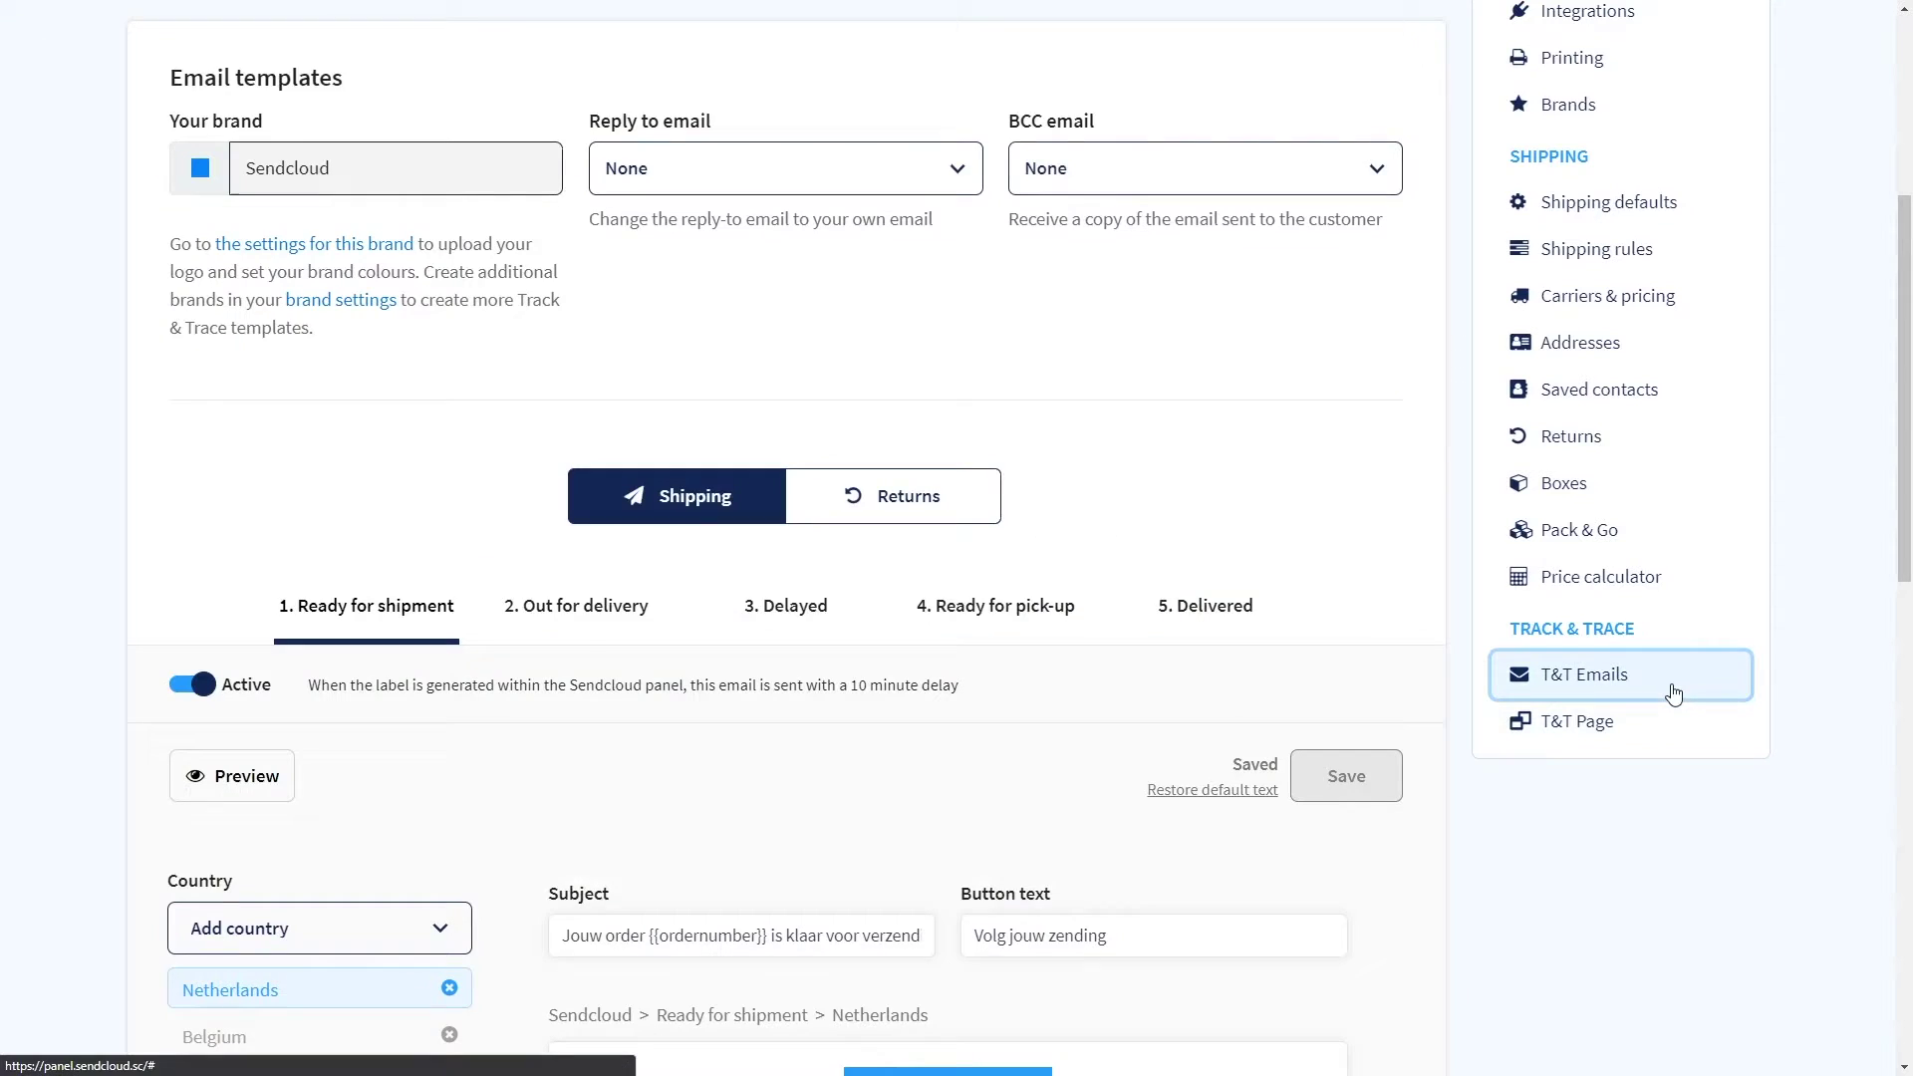
scroll(1096, 912, "down", 2)
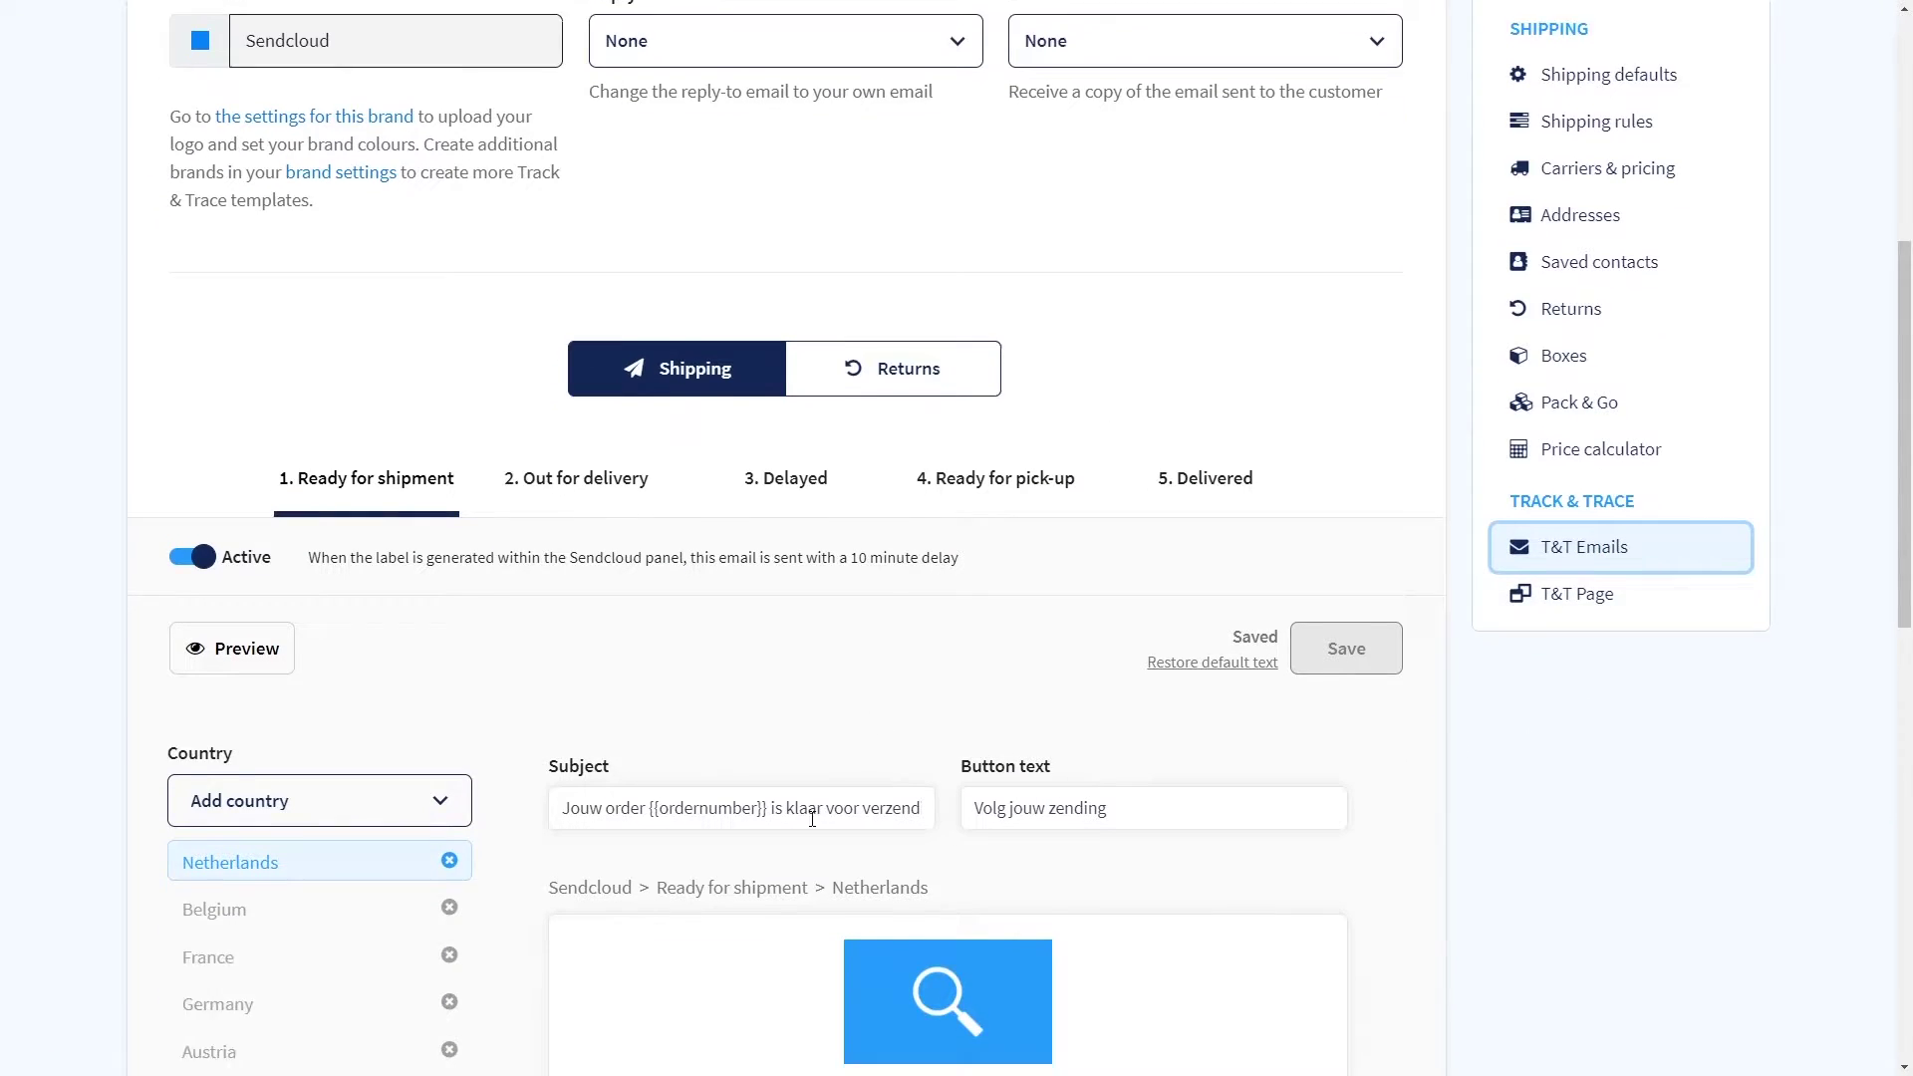
Step through the email templates to 5. Delivered and show its United Kingdom version.
left_click(596, 436)
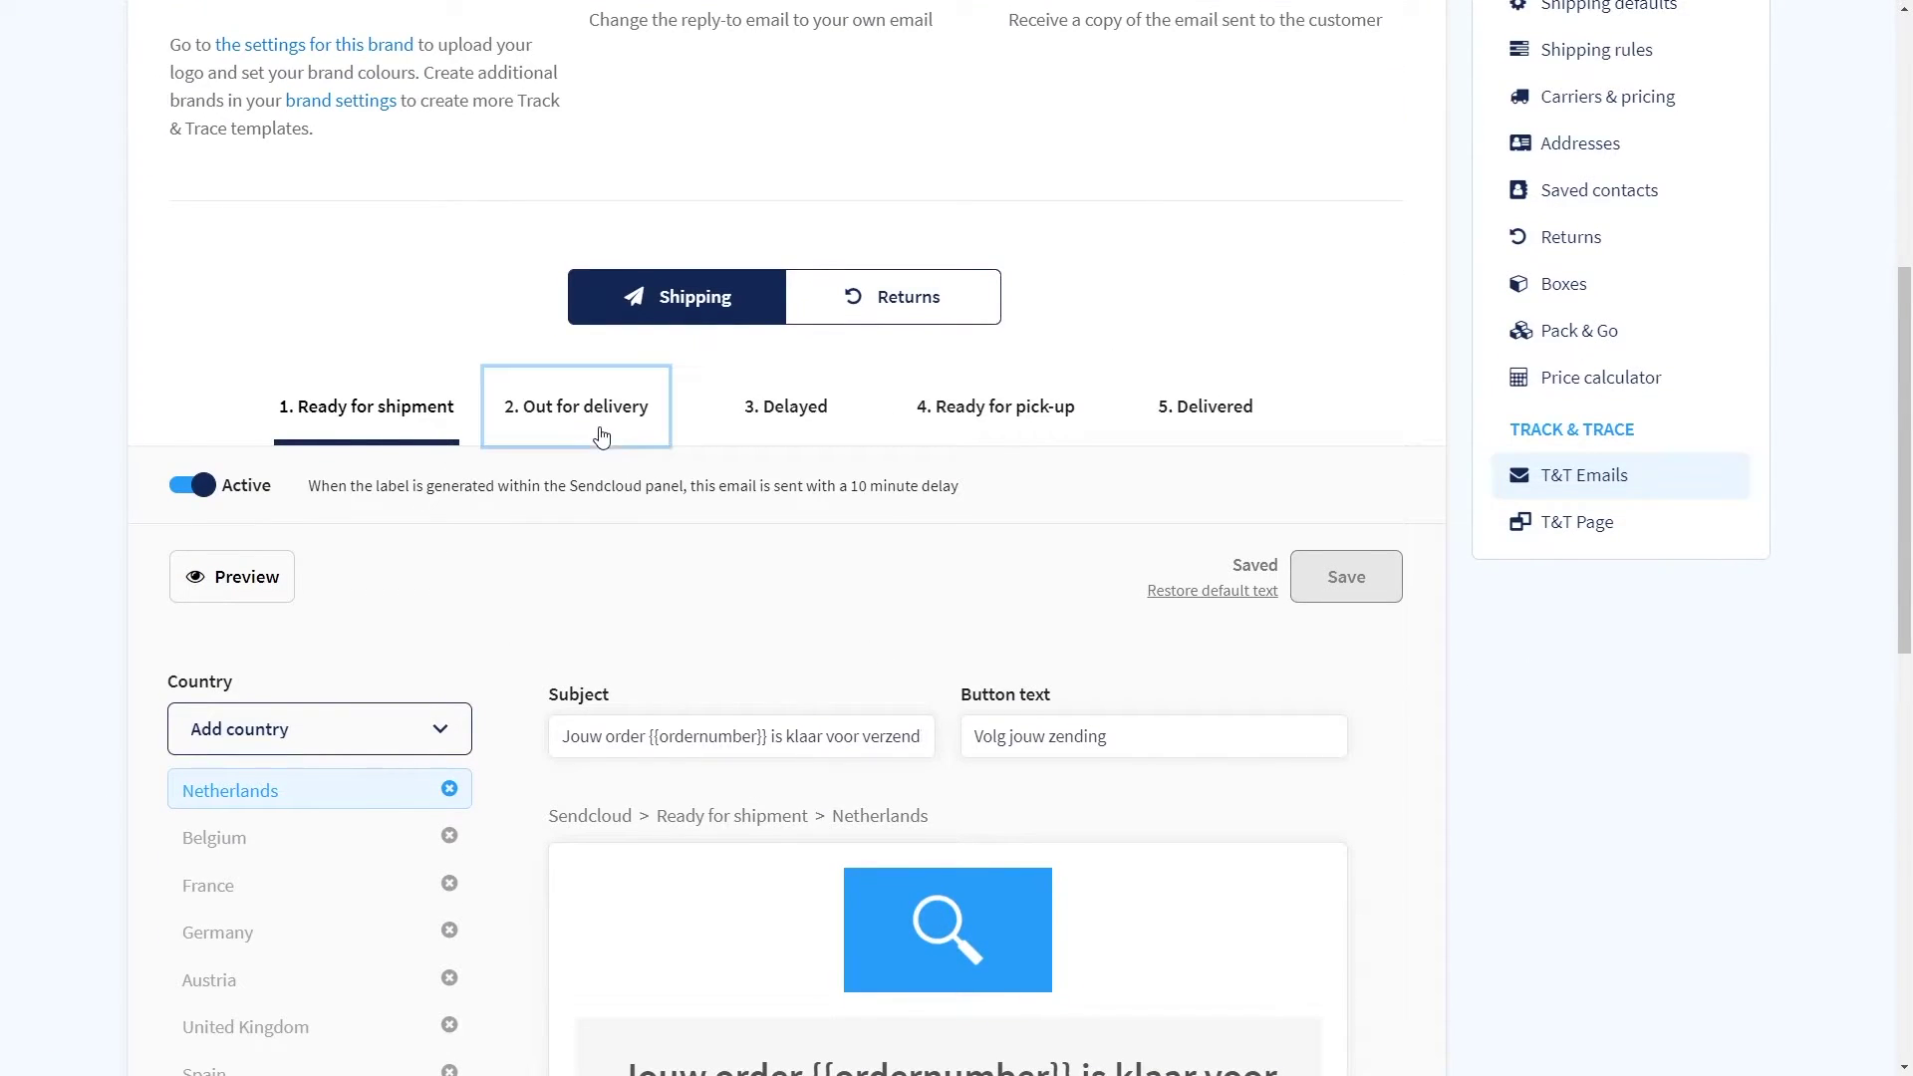
left_click(799, 435)
left_click(1046, 437)
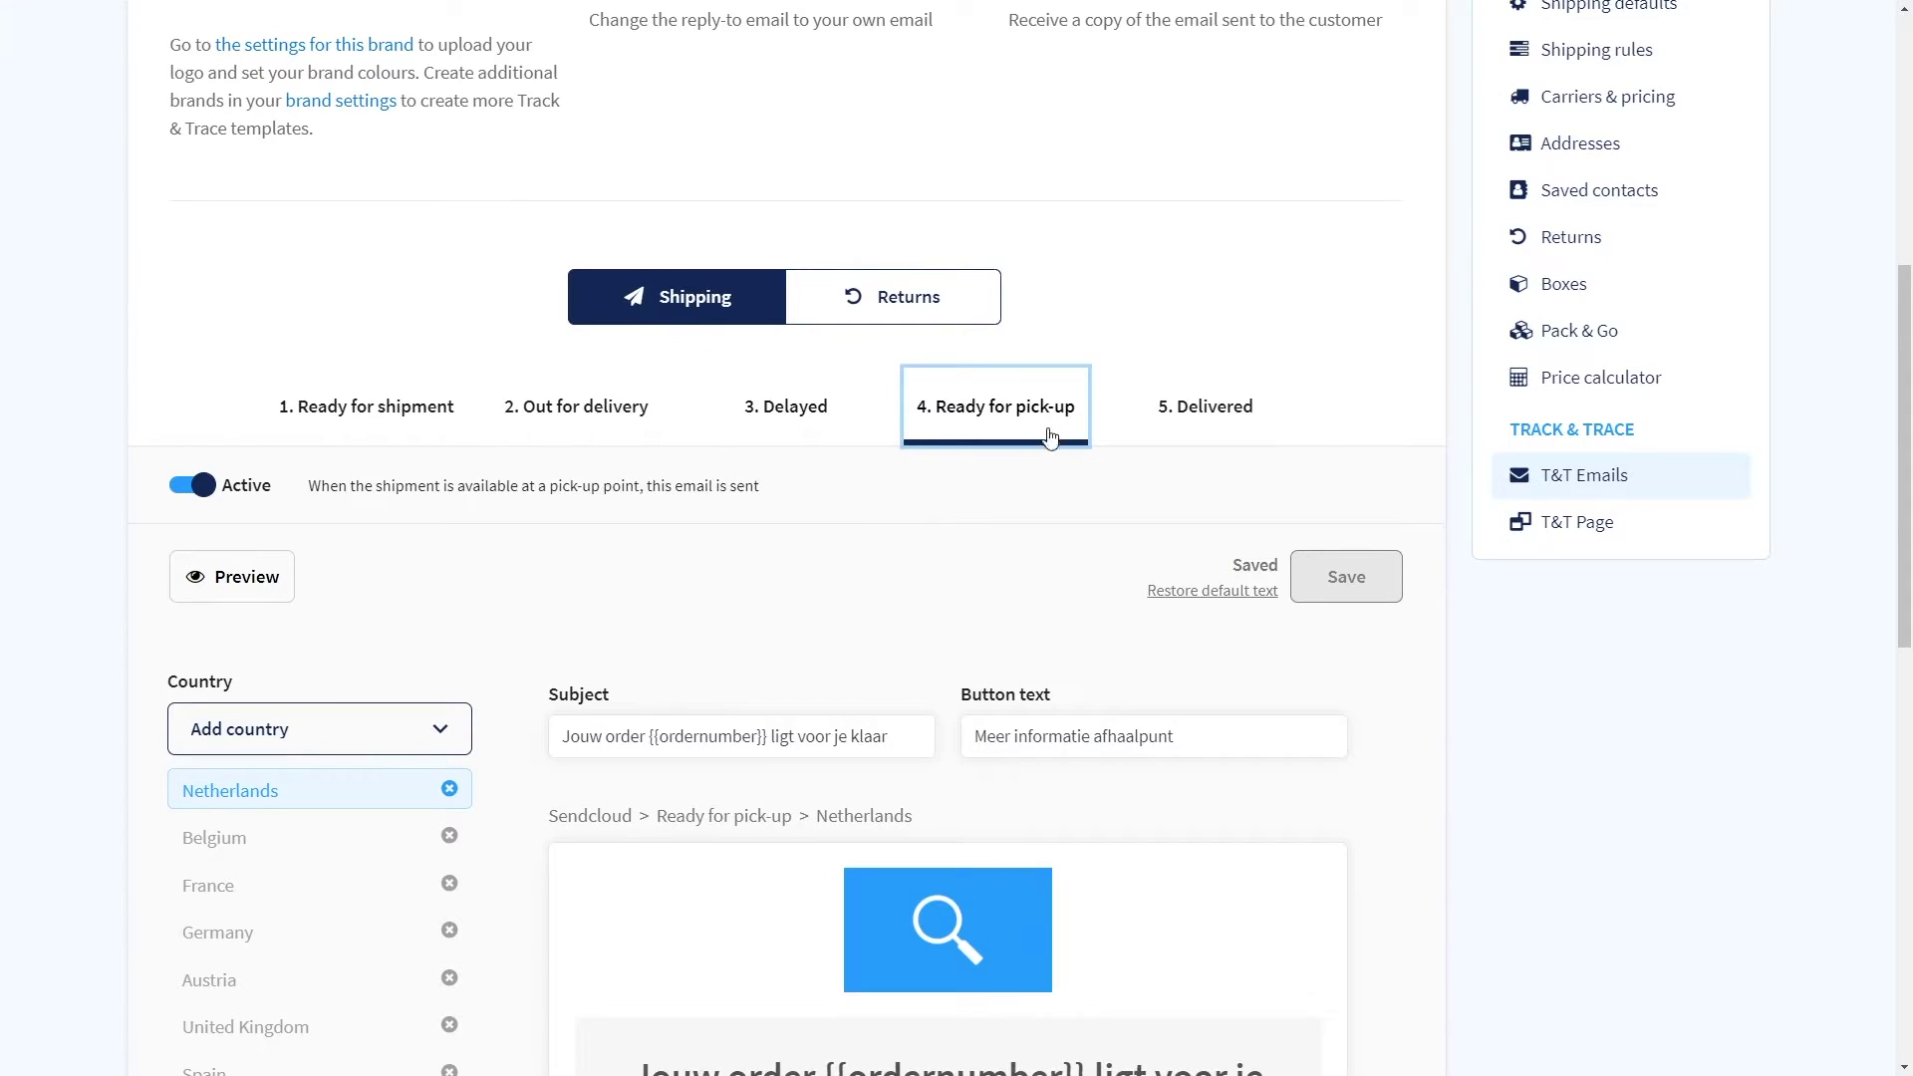
left_click(1231, 426)
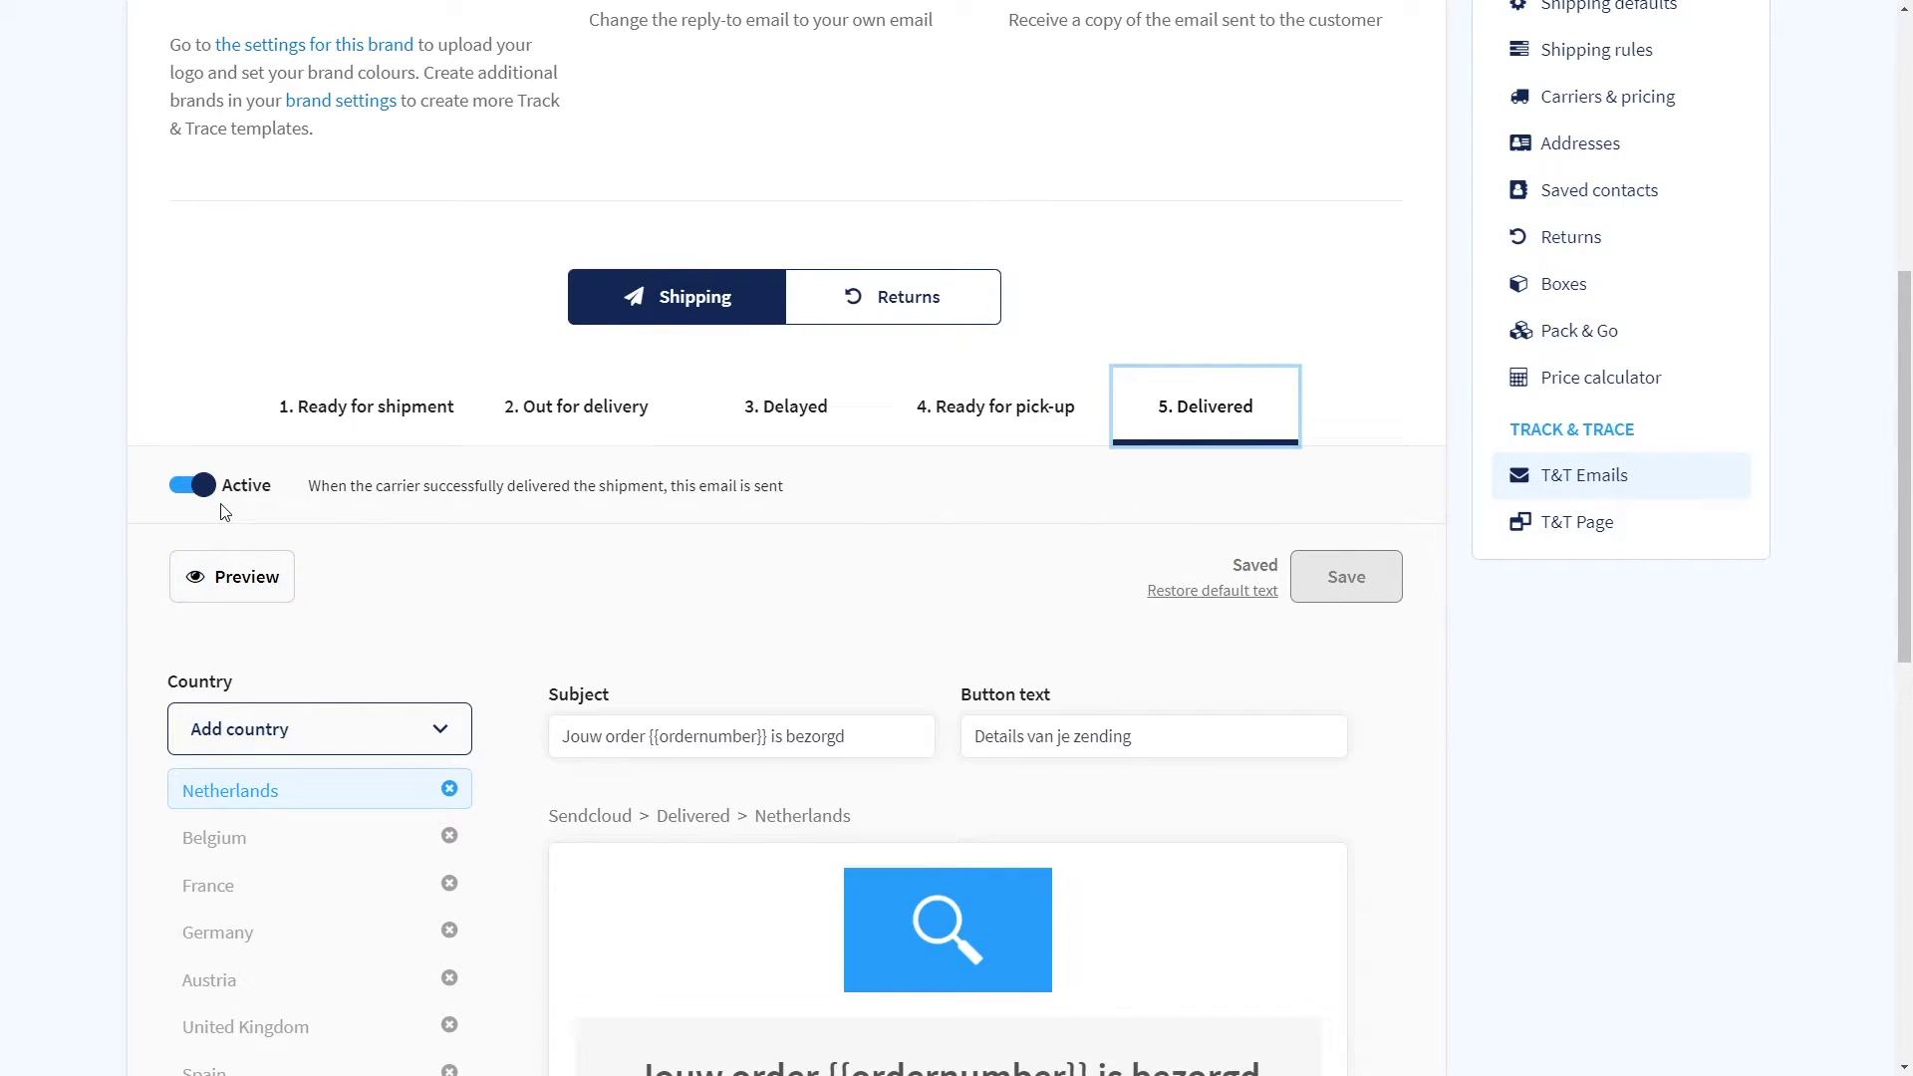
scroll(224, 519, "down", 4)
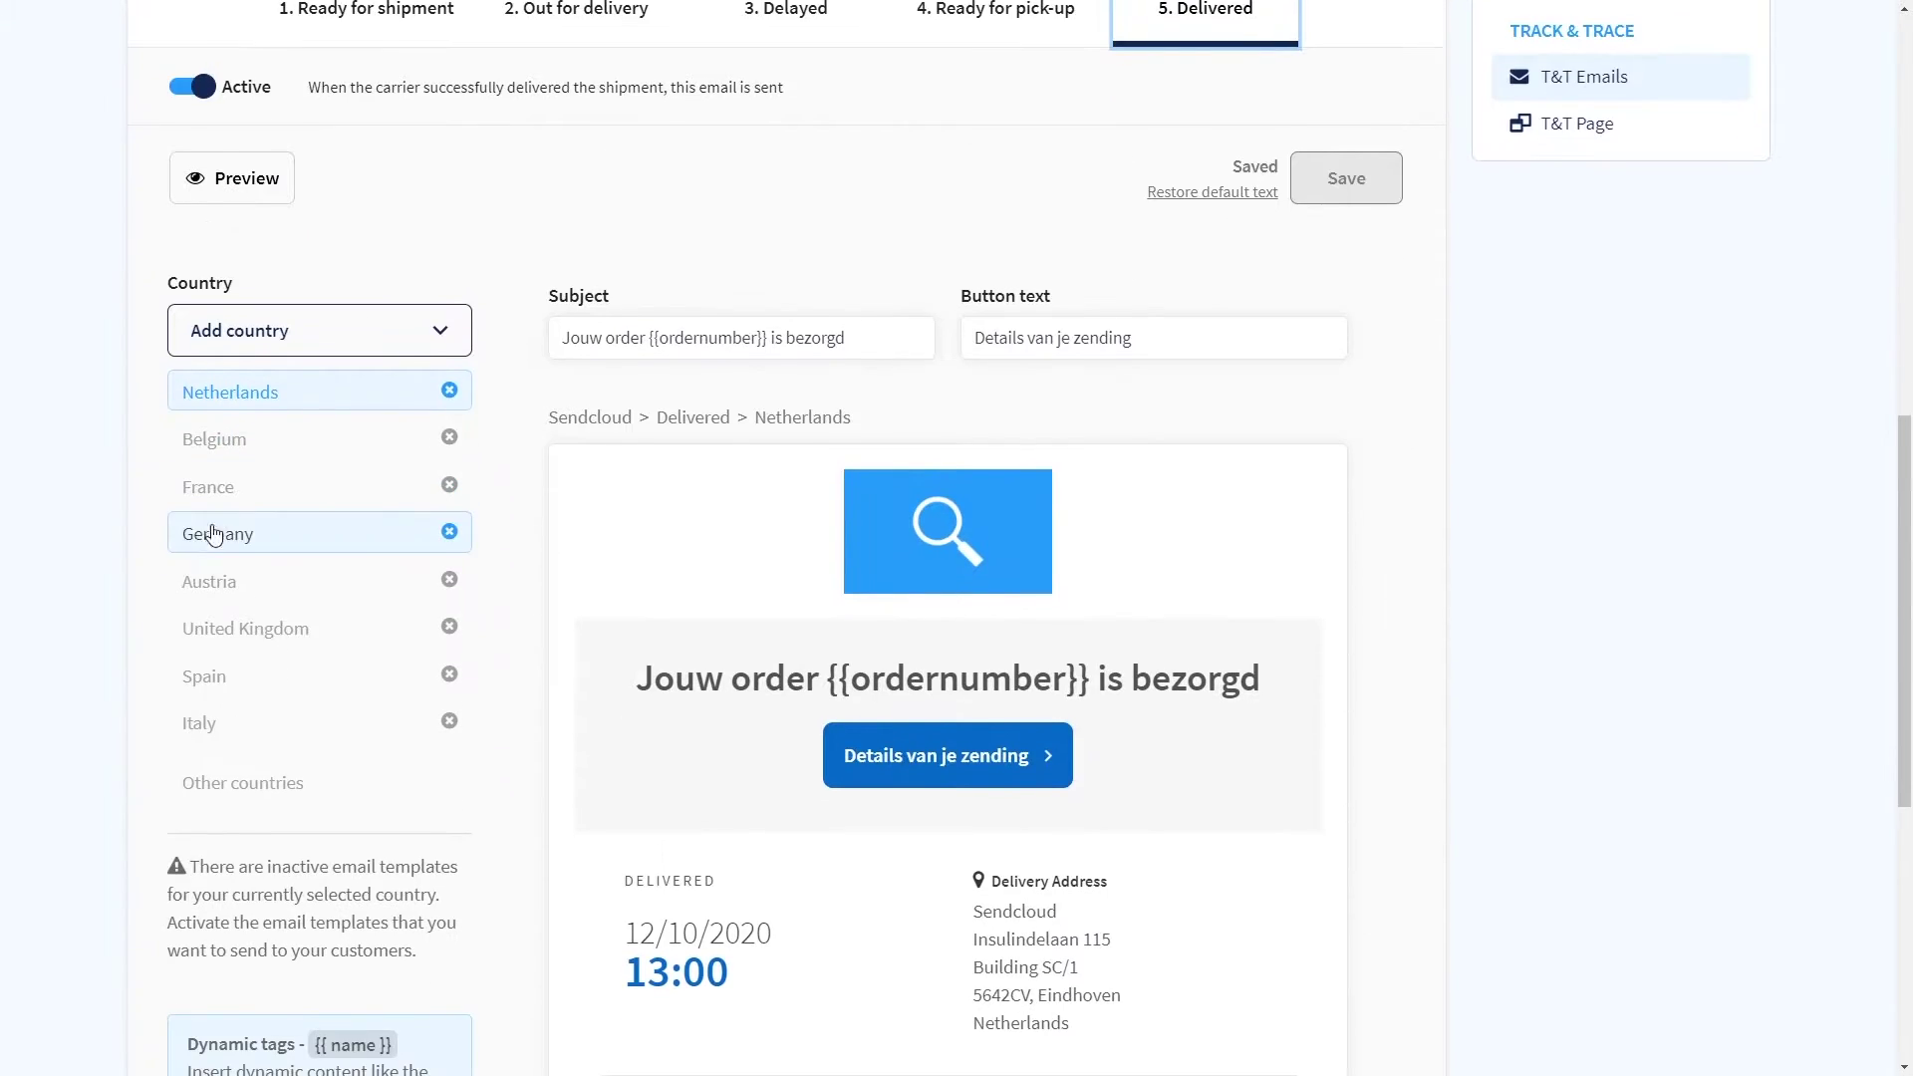
left_click(355, 622)
Look over the Delivered email body, then preview it as customers will see it.
scroll(734, 697, "down", 5)
left_click(1097, 742)
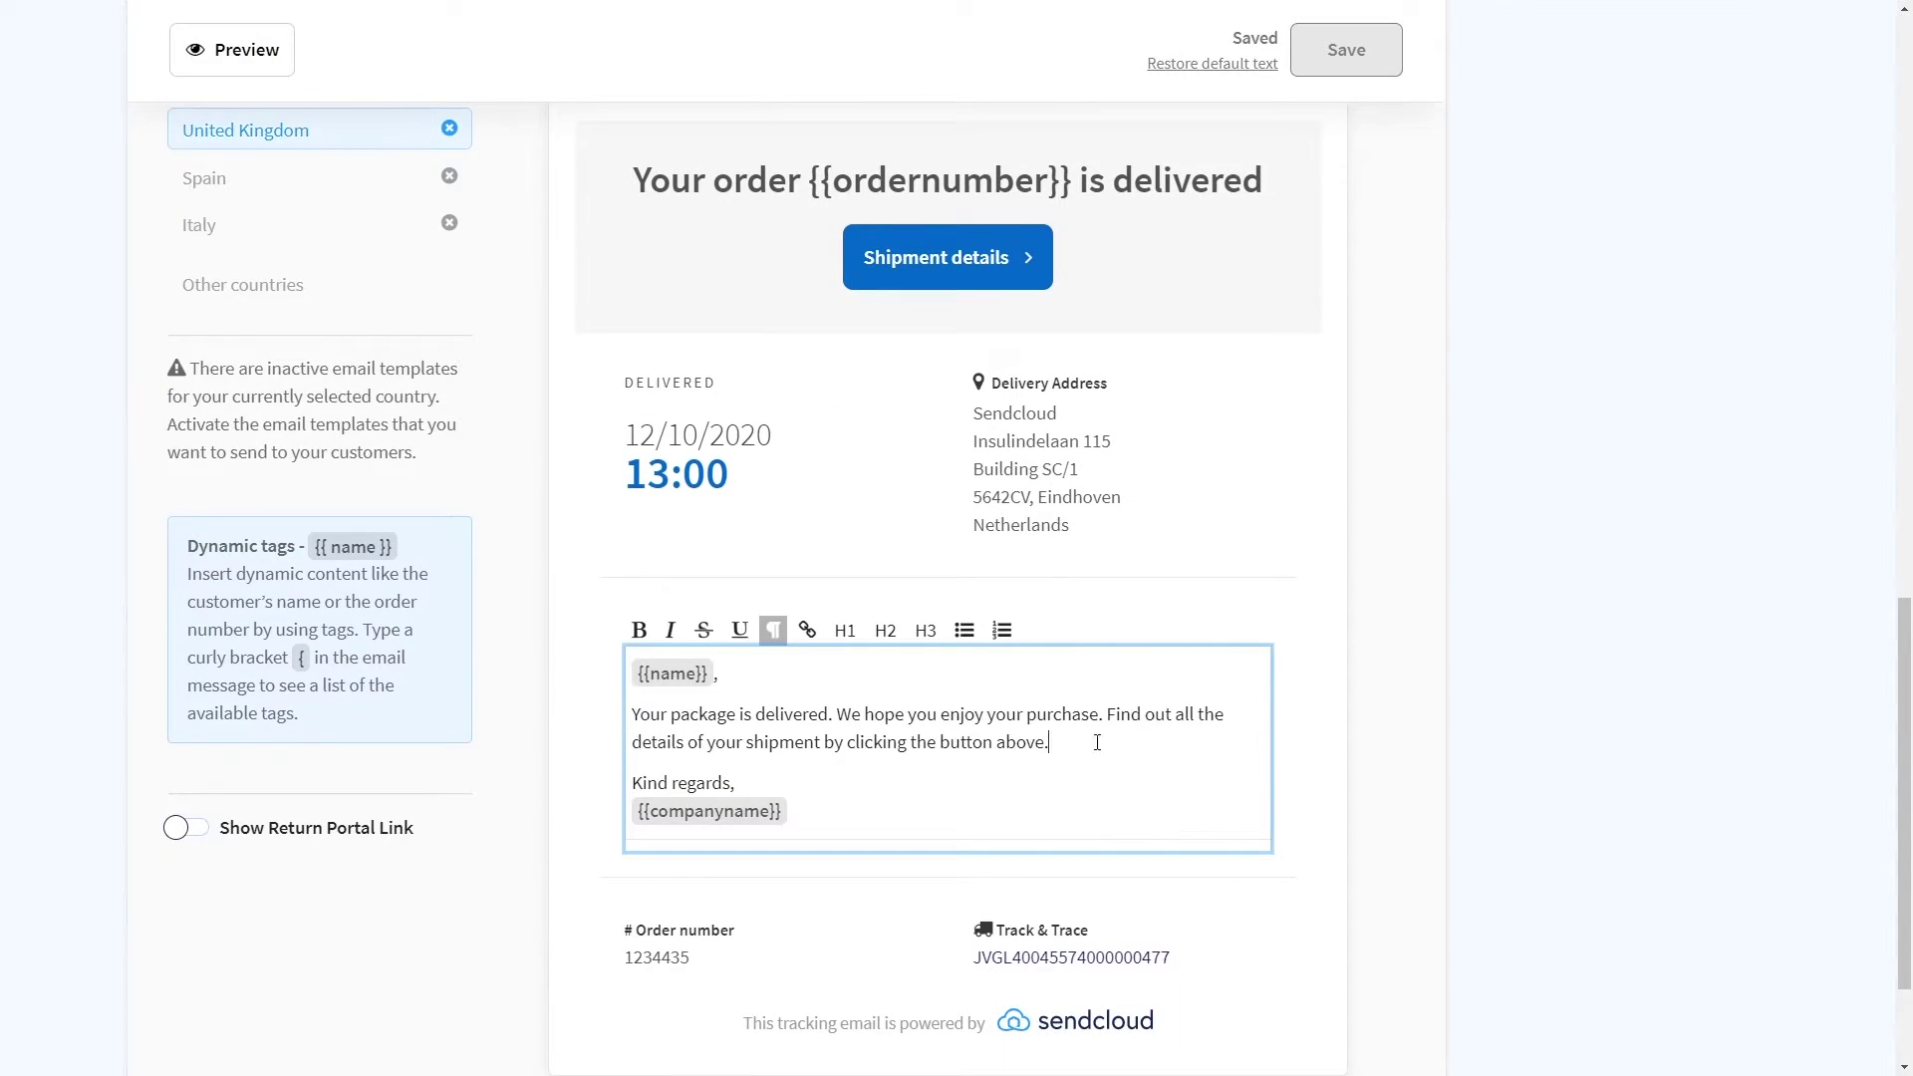
left_click_drag(1097, 742, 588, 703)
left_click(557, 705)
scroll(518, 636, "up", 7)
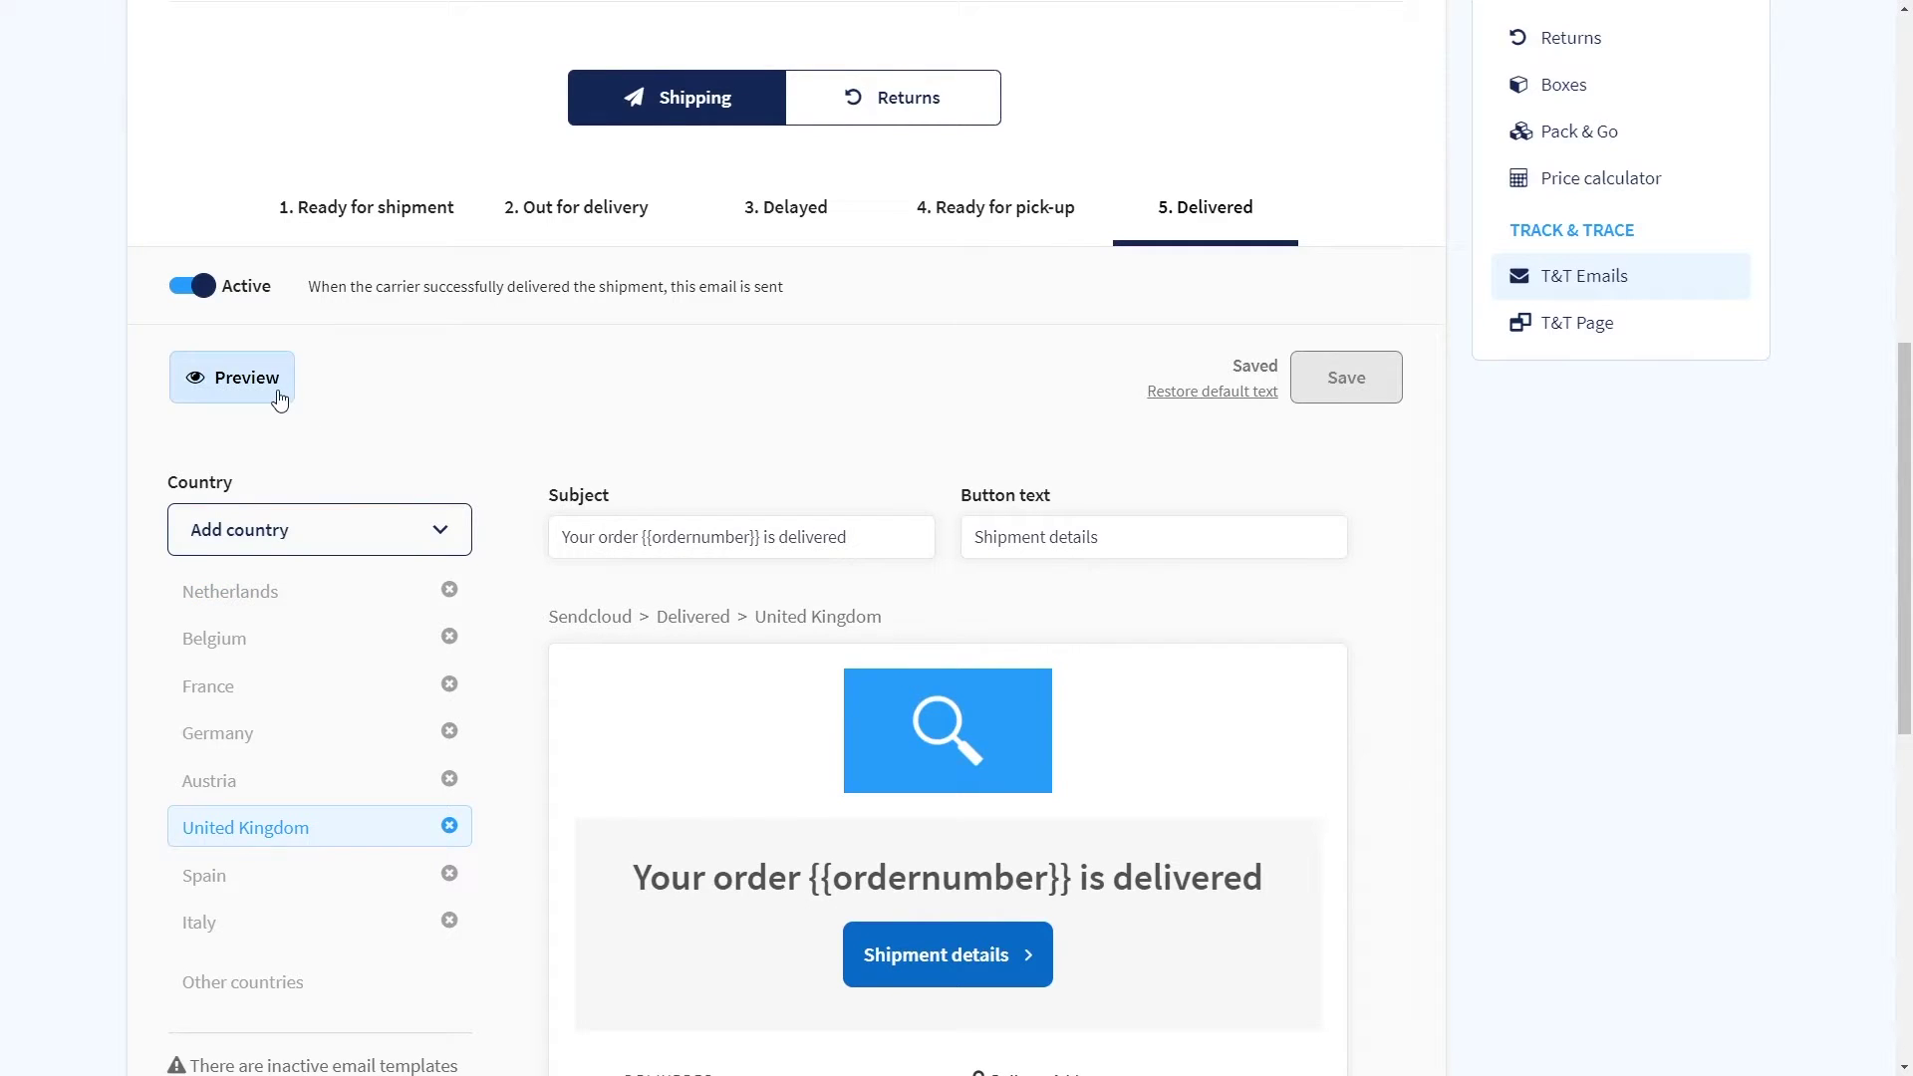
left_click(279, 399)
scroll(281, 399, "down", 3)
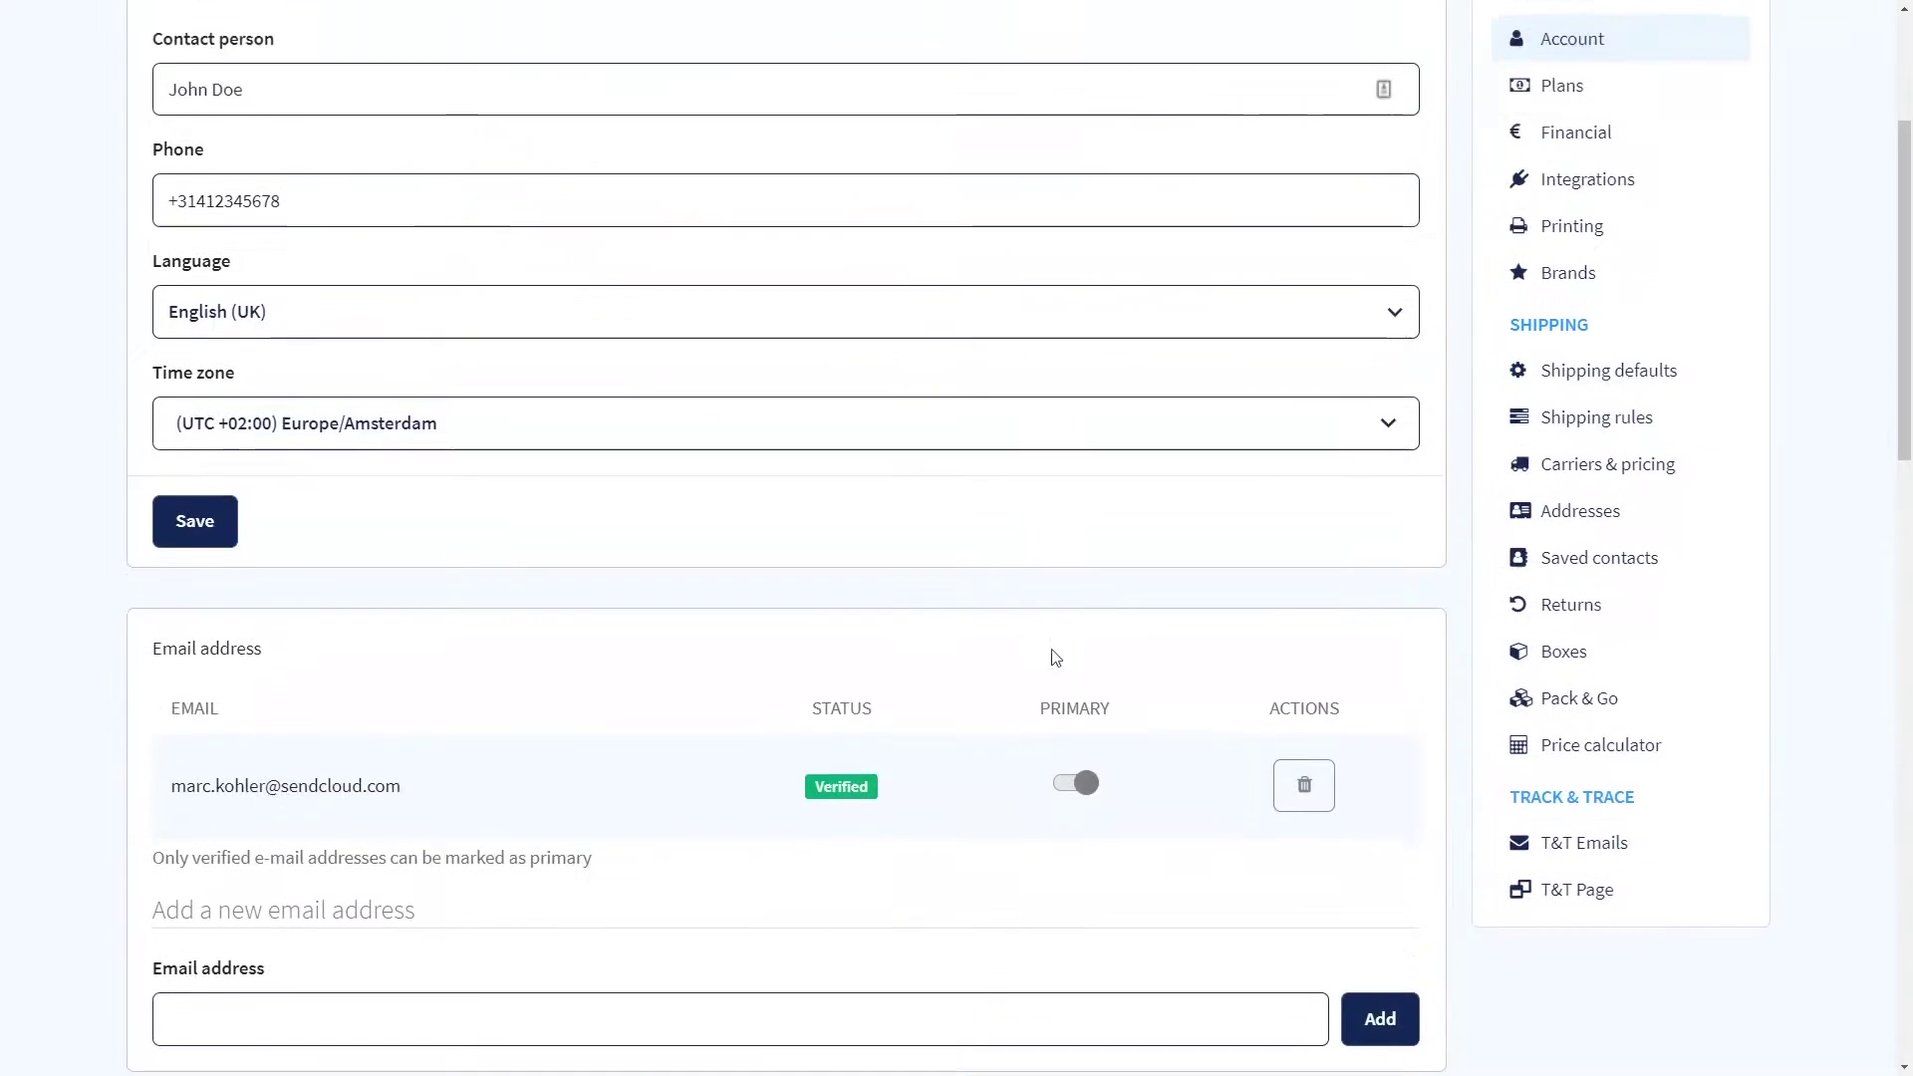
scroll(1136, 747, "down", 3)
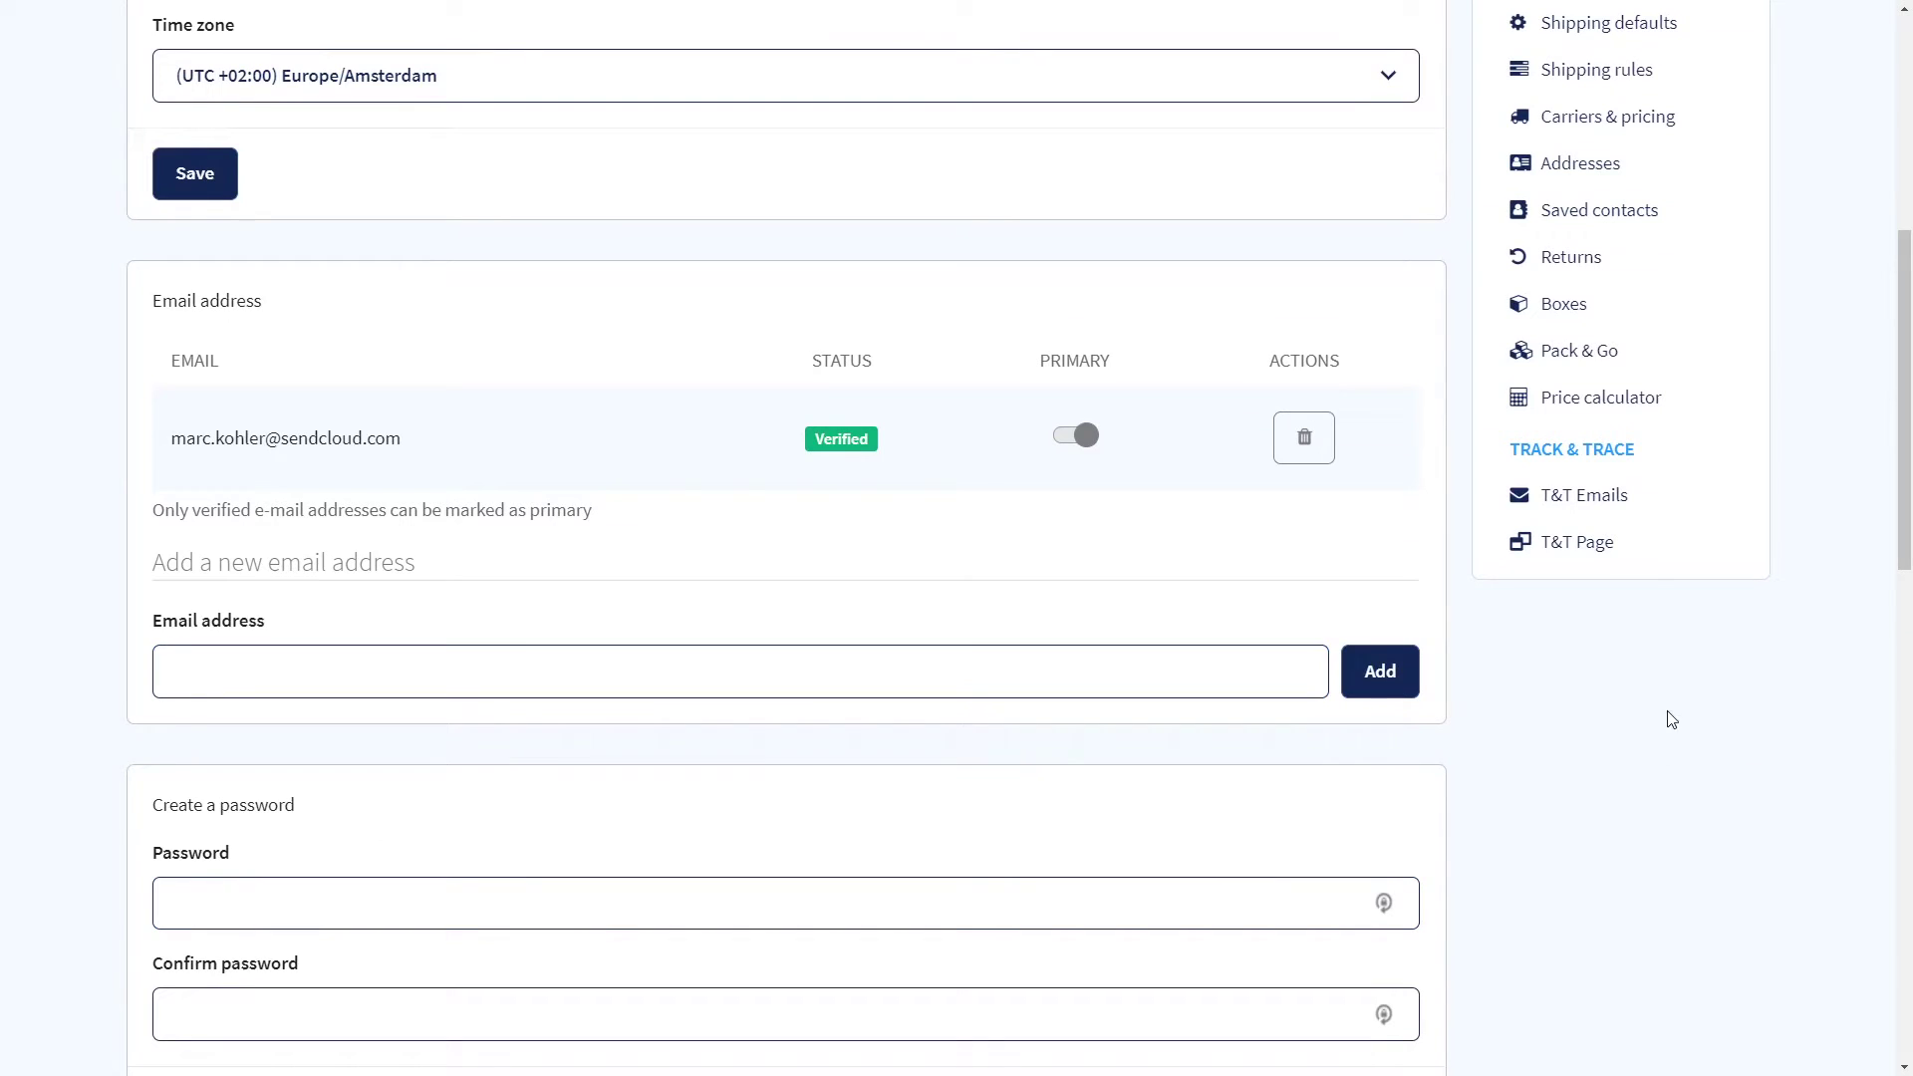
In the Track & Trace page setup, look through the preview and pick the Instagram post layout.
left_click(1716, 556)
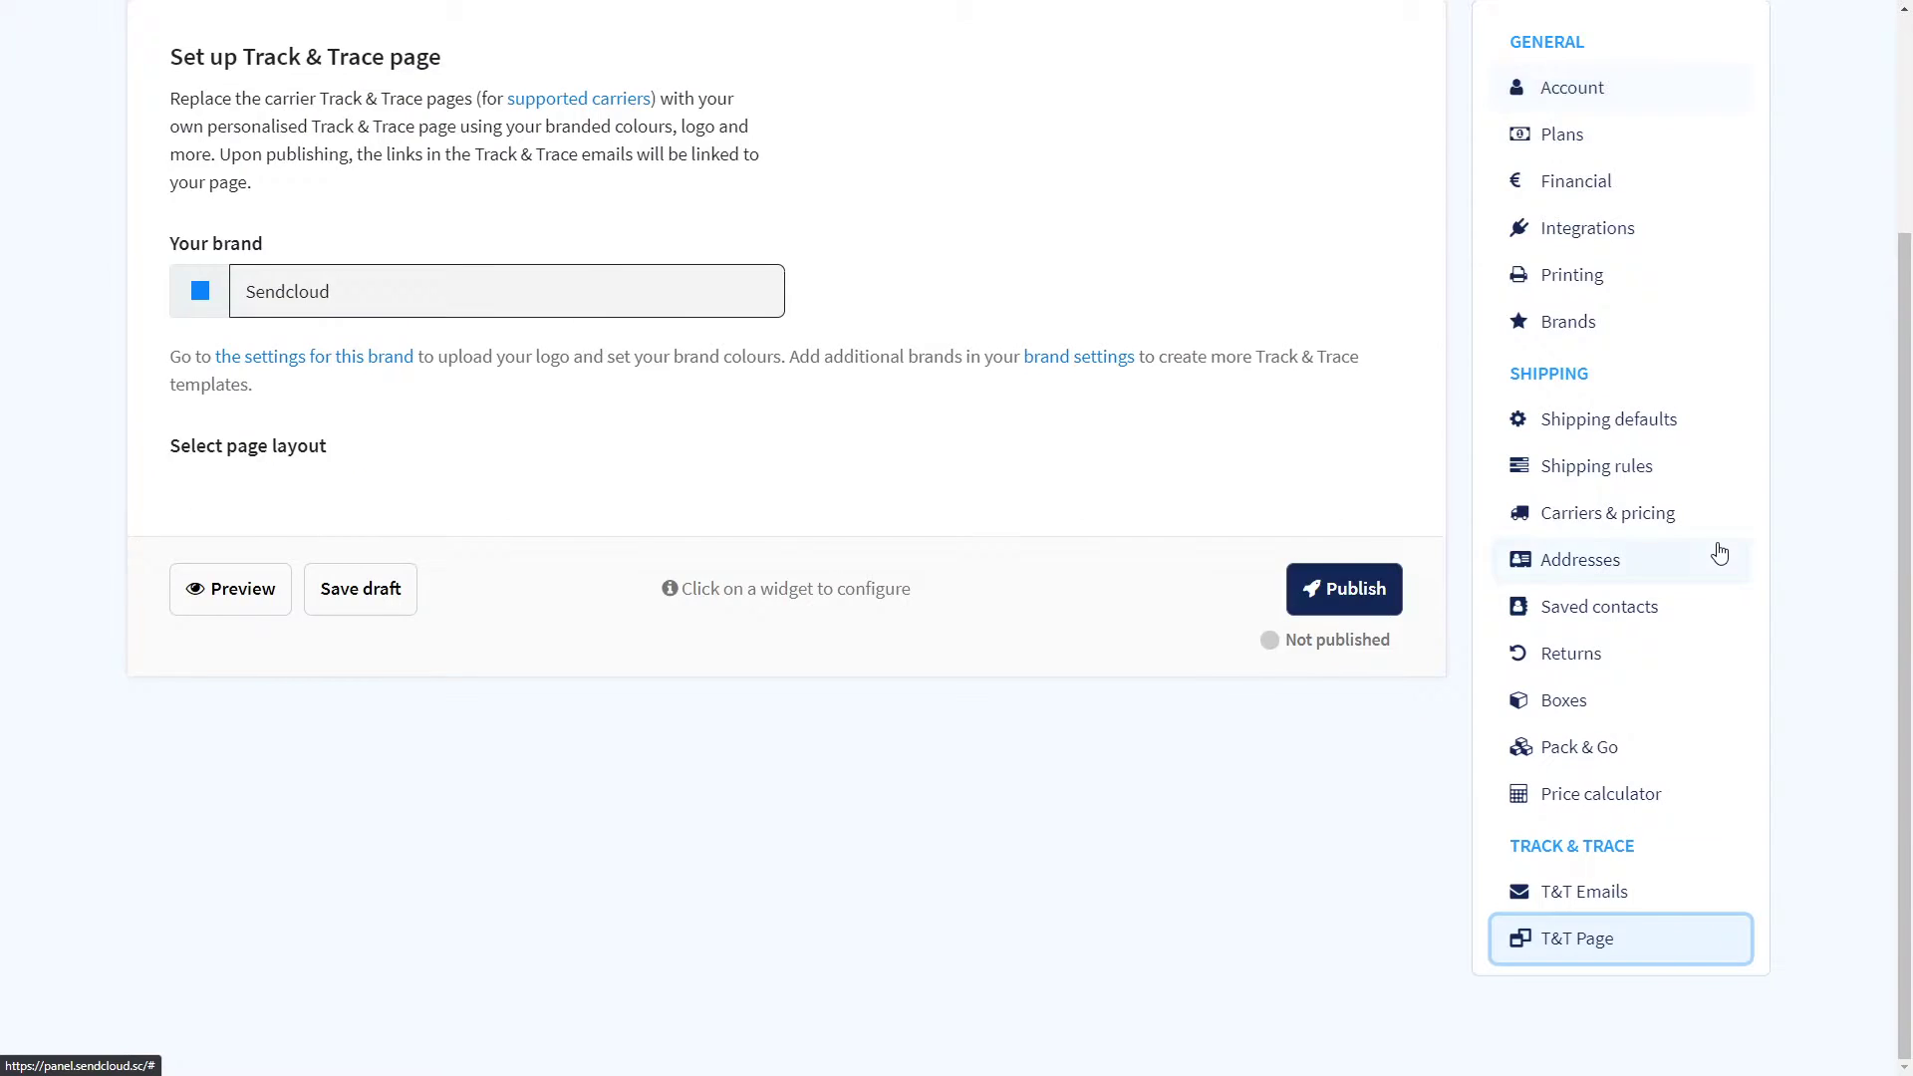
scroll(1713, 551, "down", 4)
scroll(1553, 716, "down", 1)
scroll(1465, 735, "down", 8)
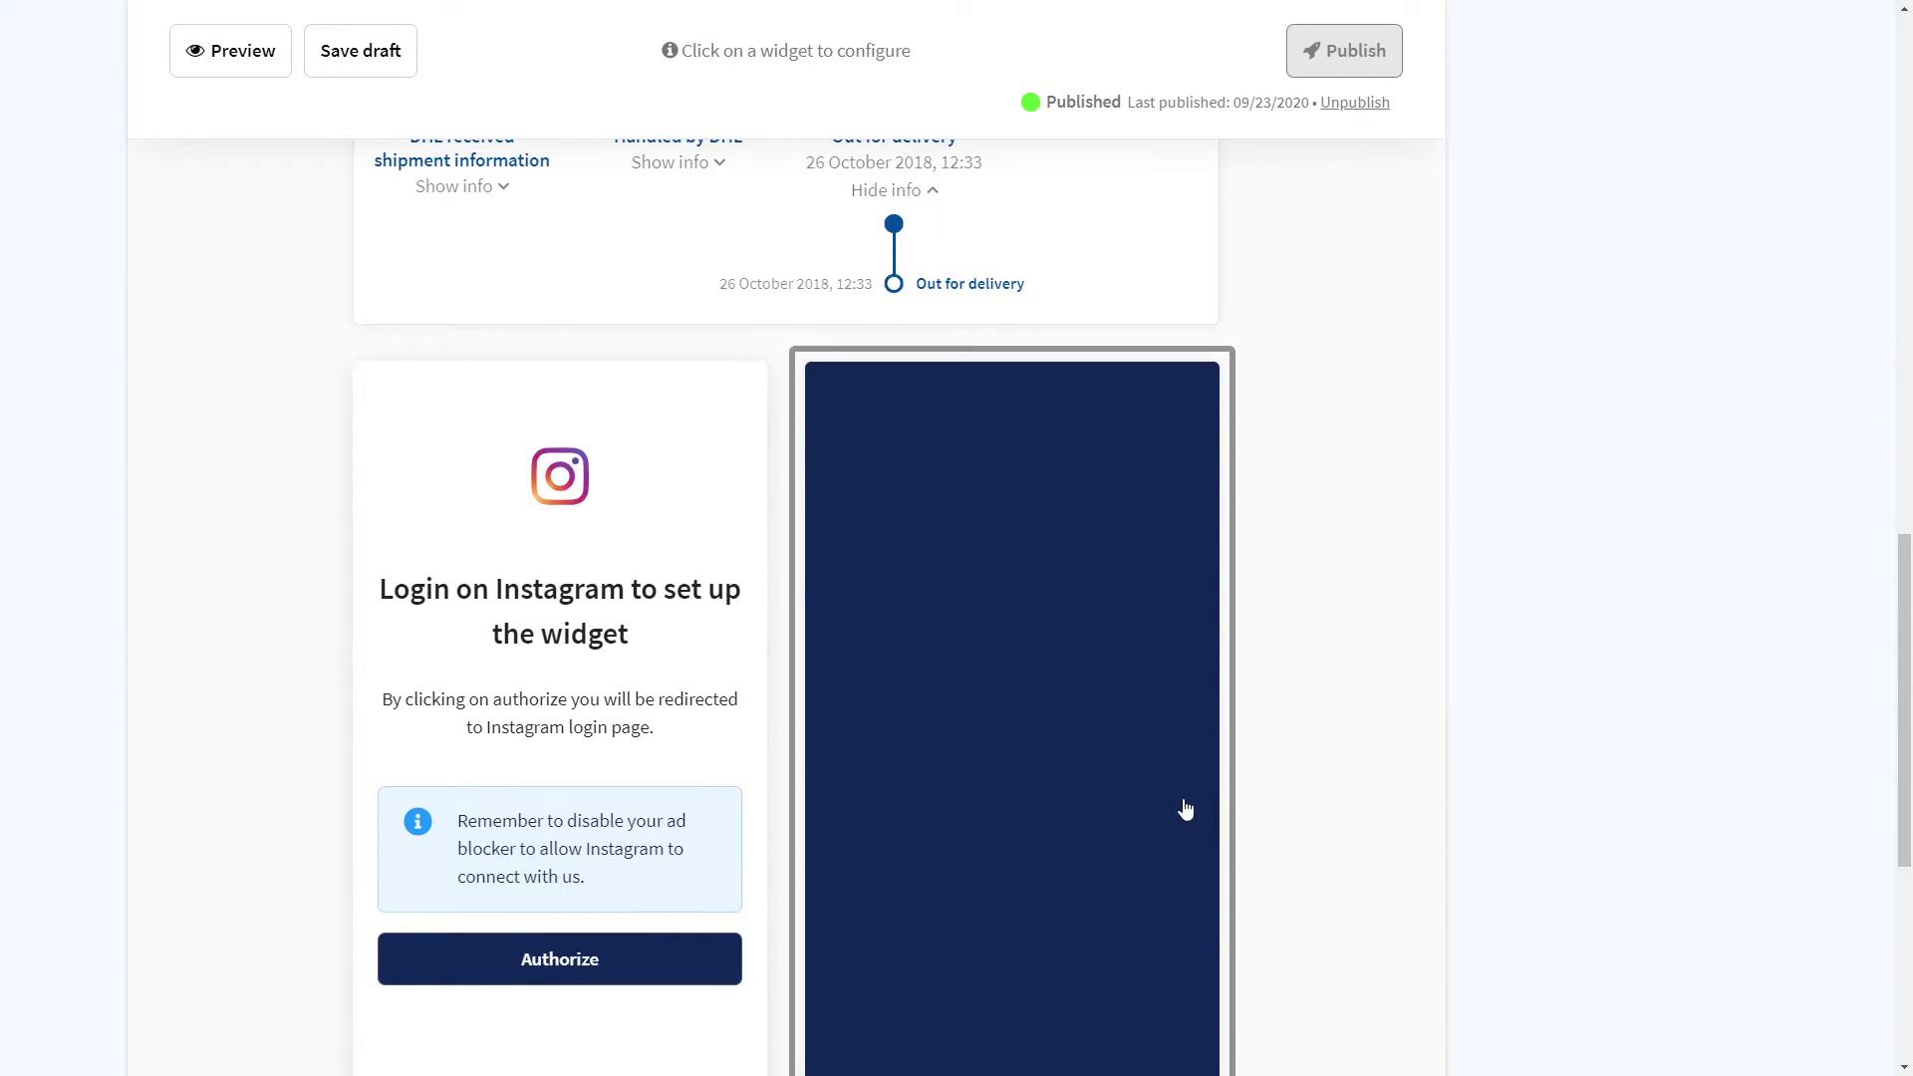
scroll(1183, 802, "up", 8)
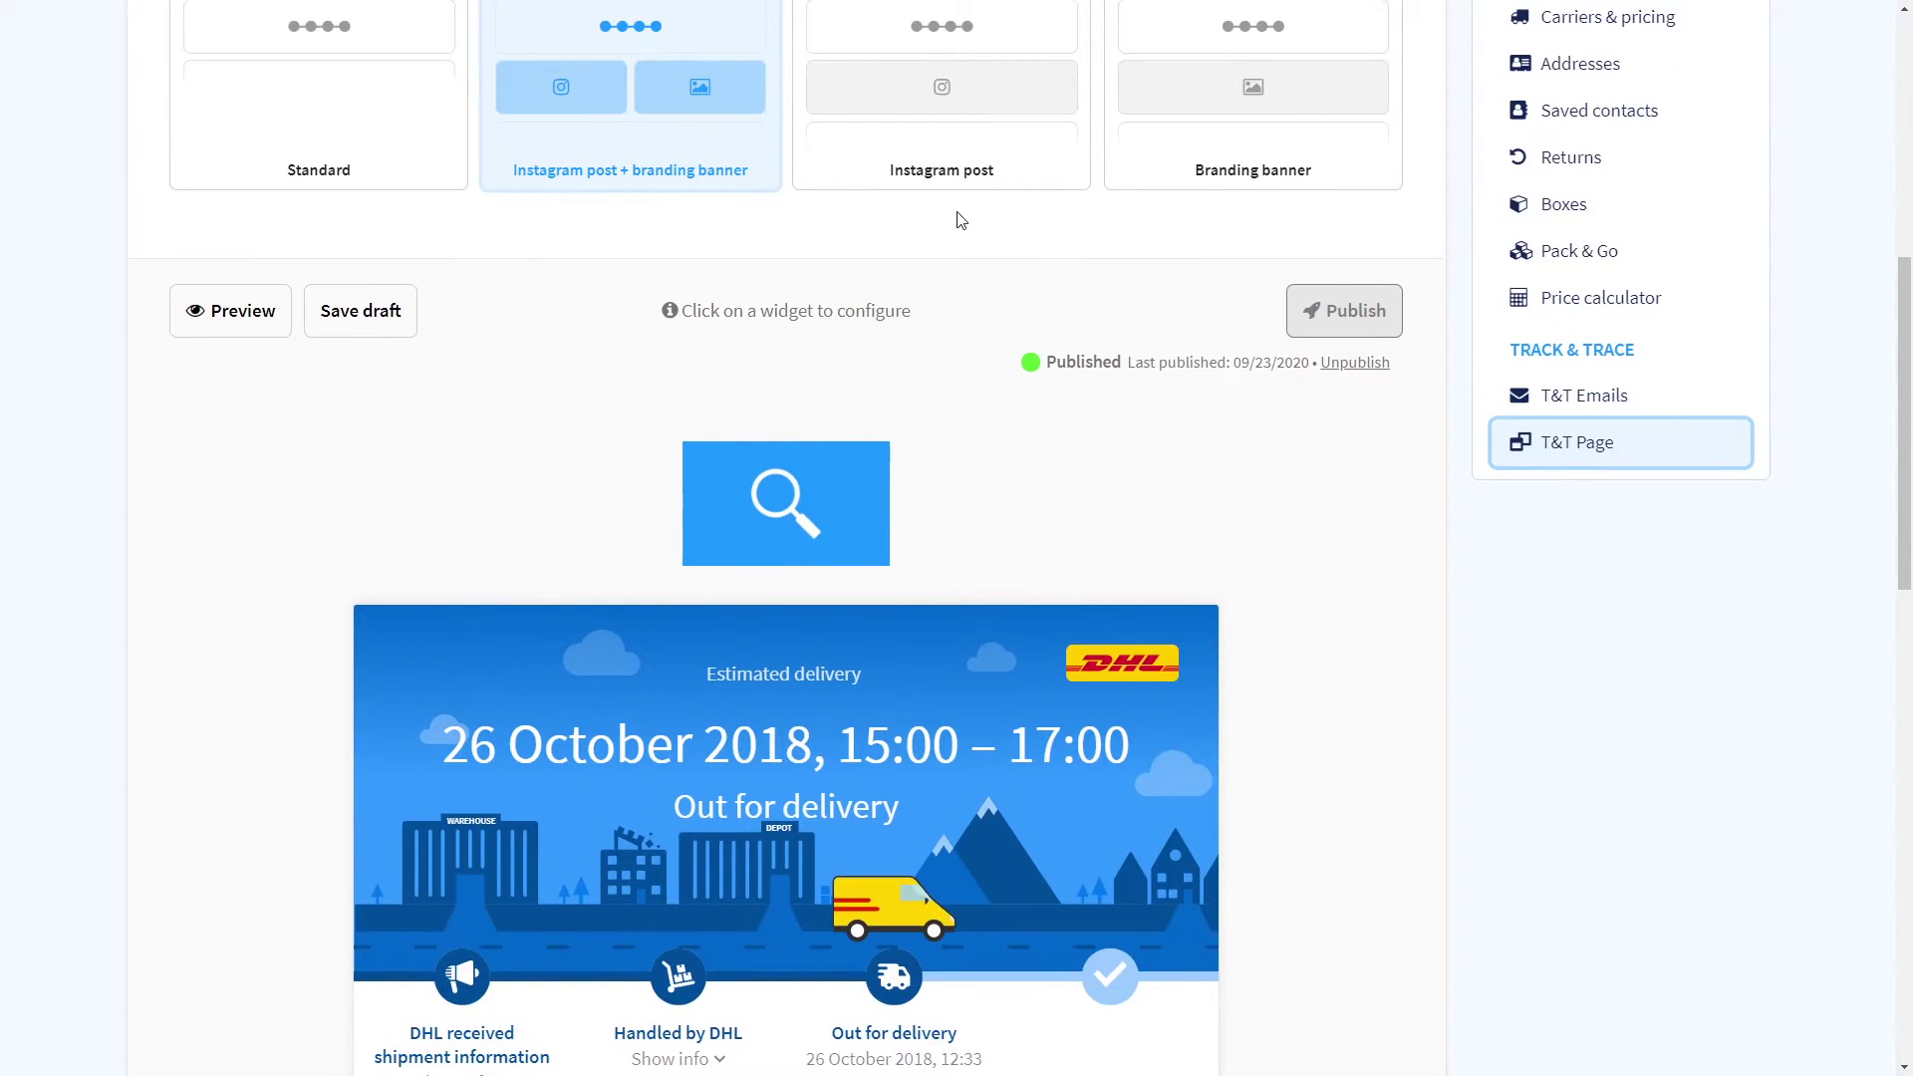
left_click(949, 178)
scroll(955, 180, "up", 5)
scroll(866, 386, "down", 13)
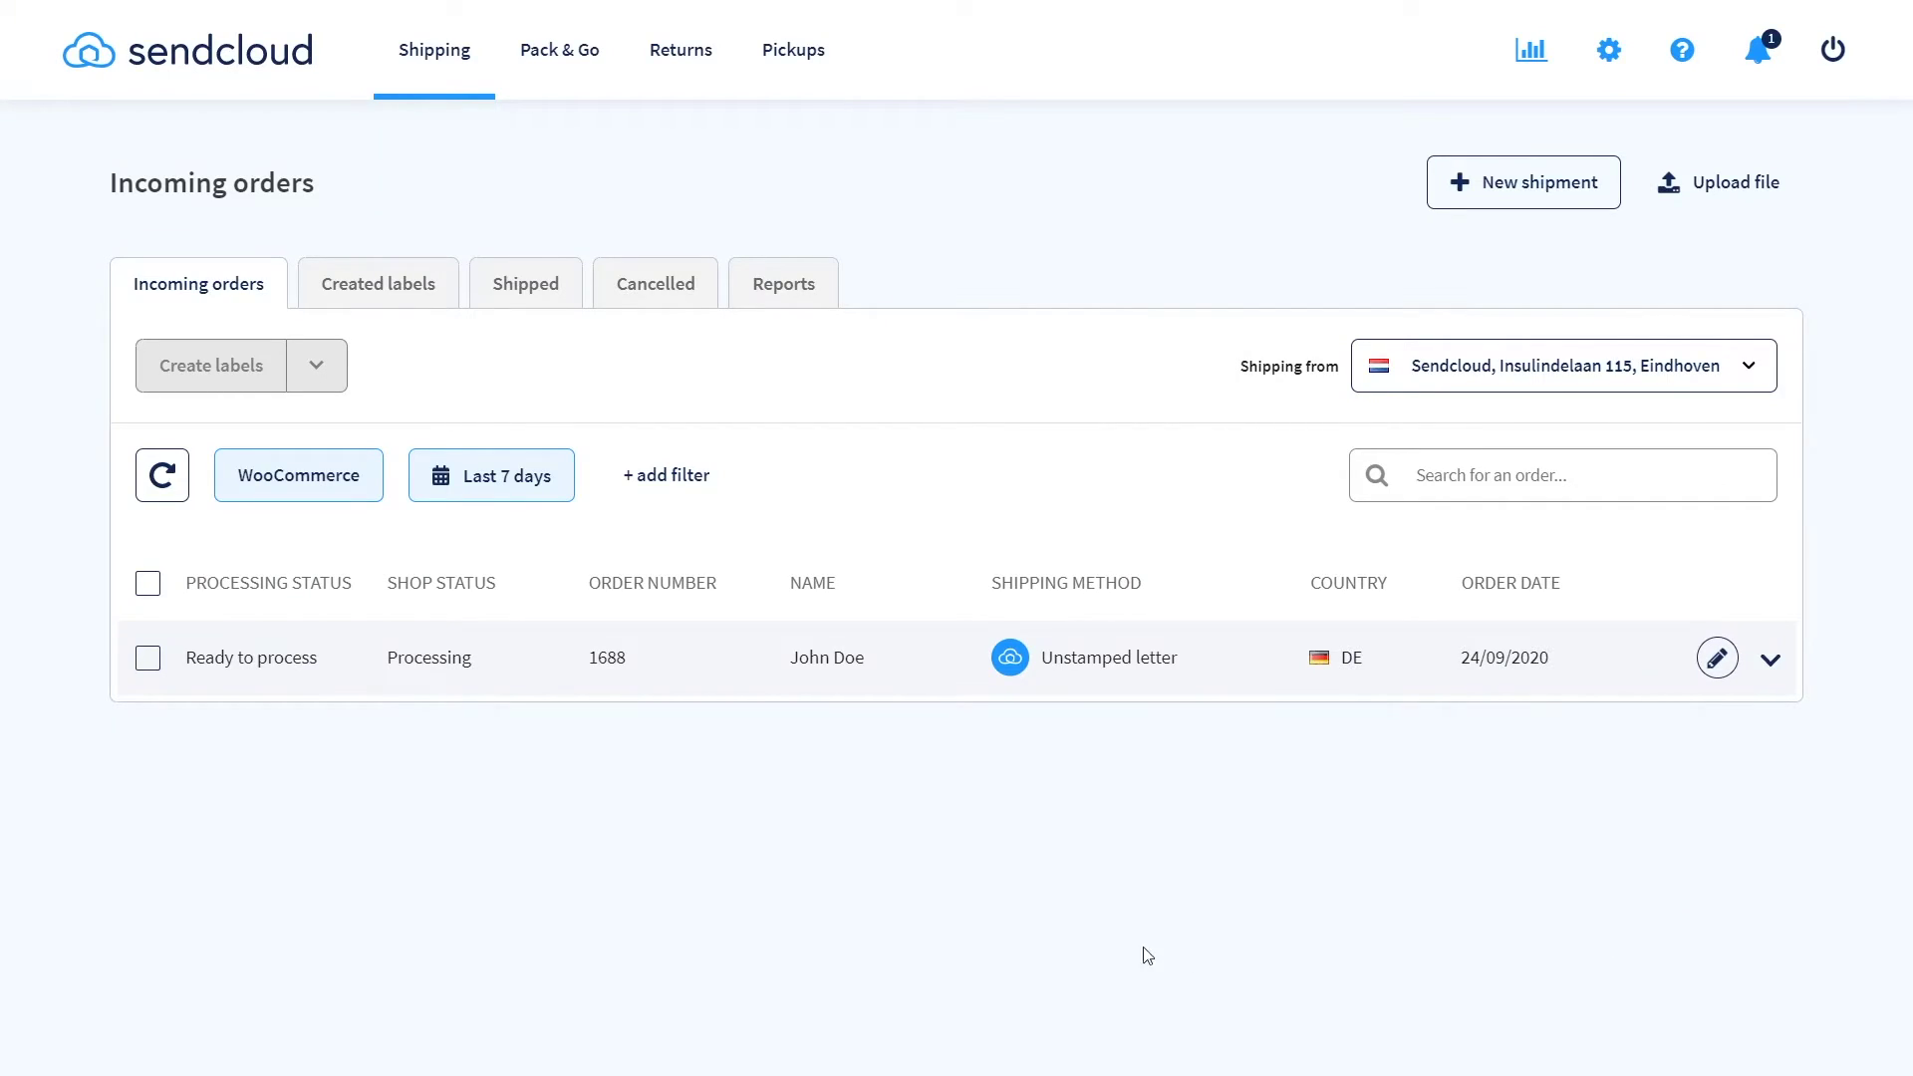
Create a label for order 1688 and print it as A6 - Full page.
left_click(148, 658)
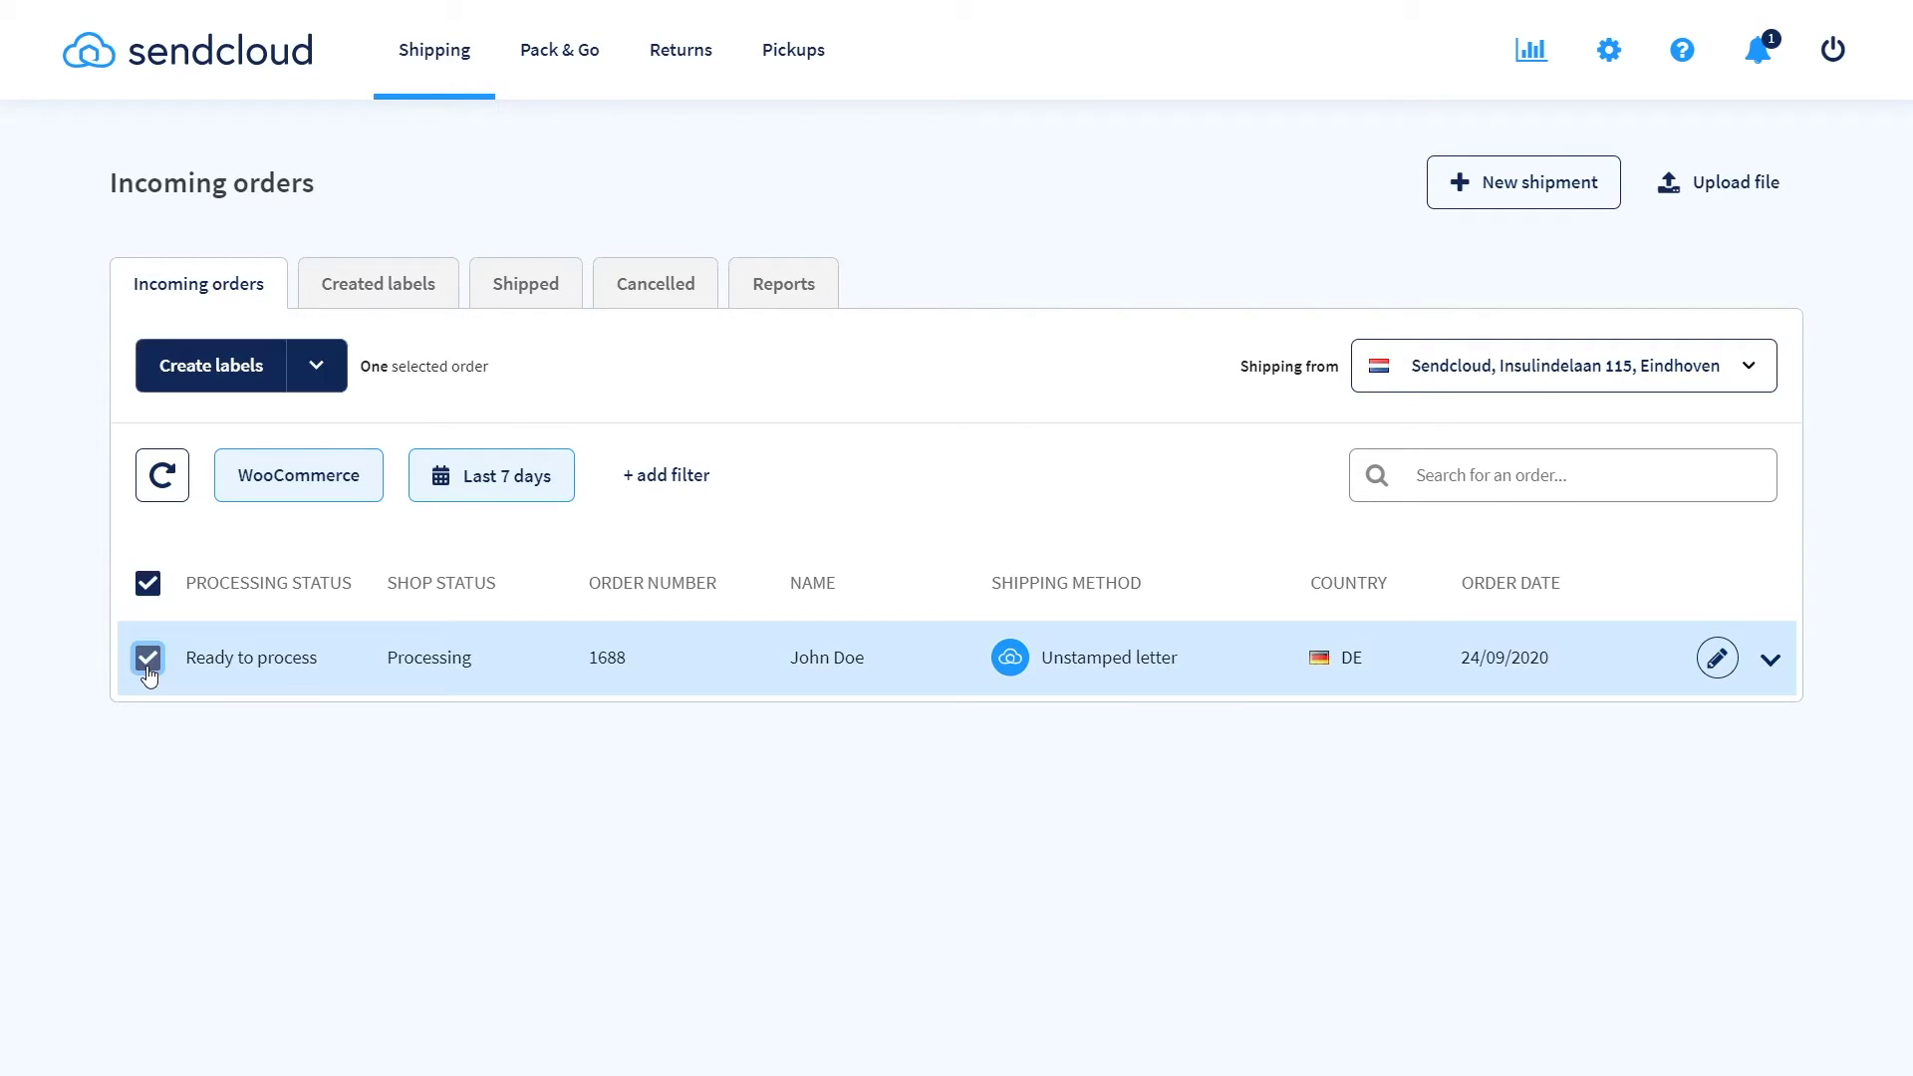
left_click(253, 385)
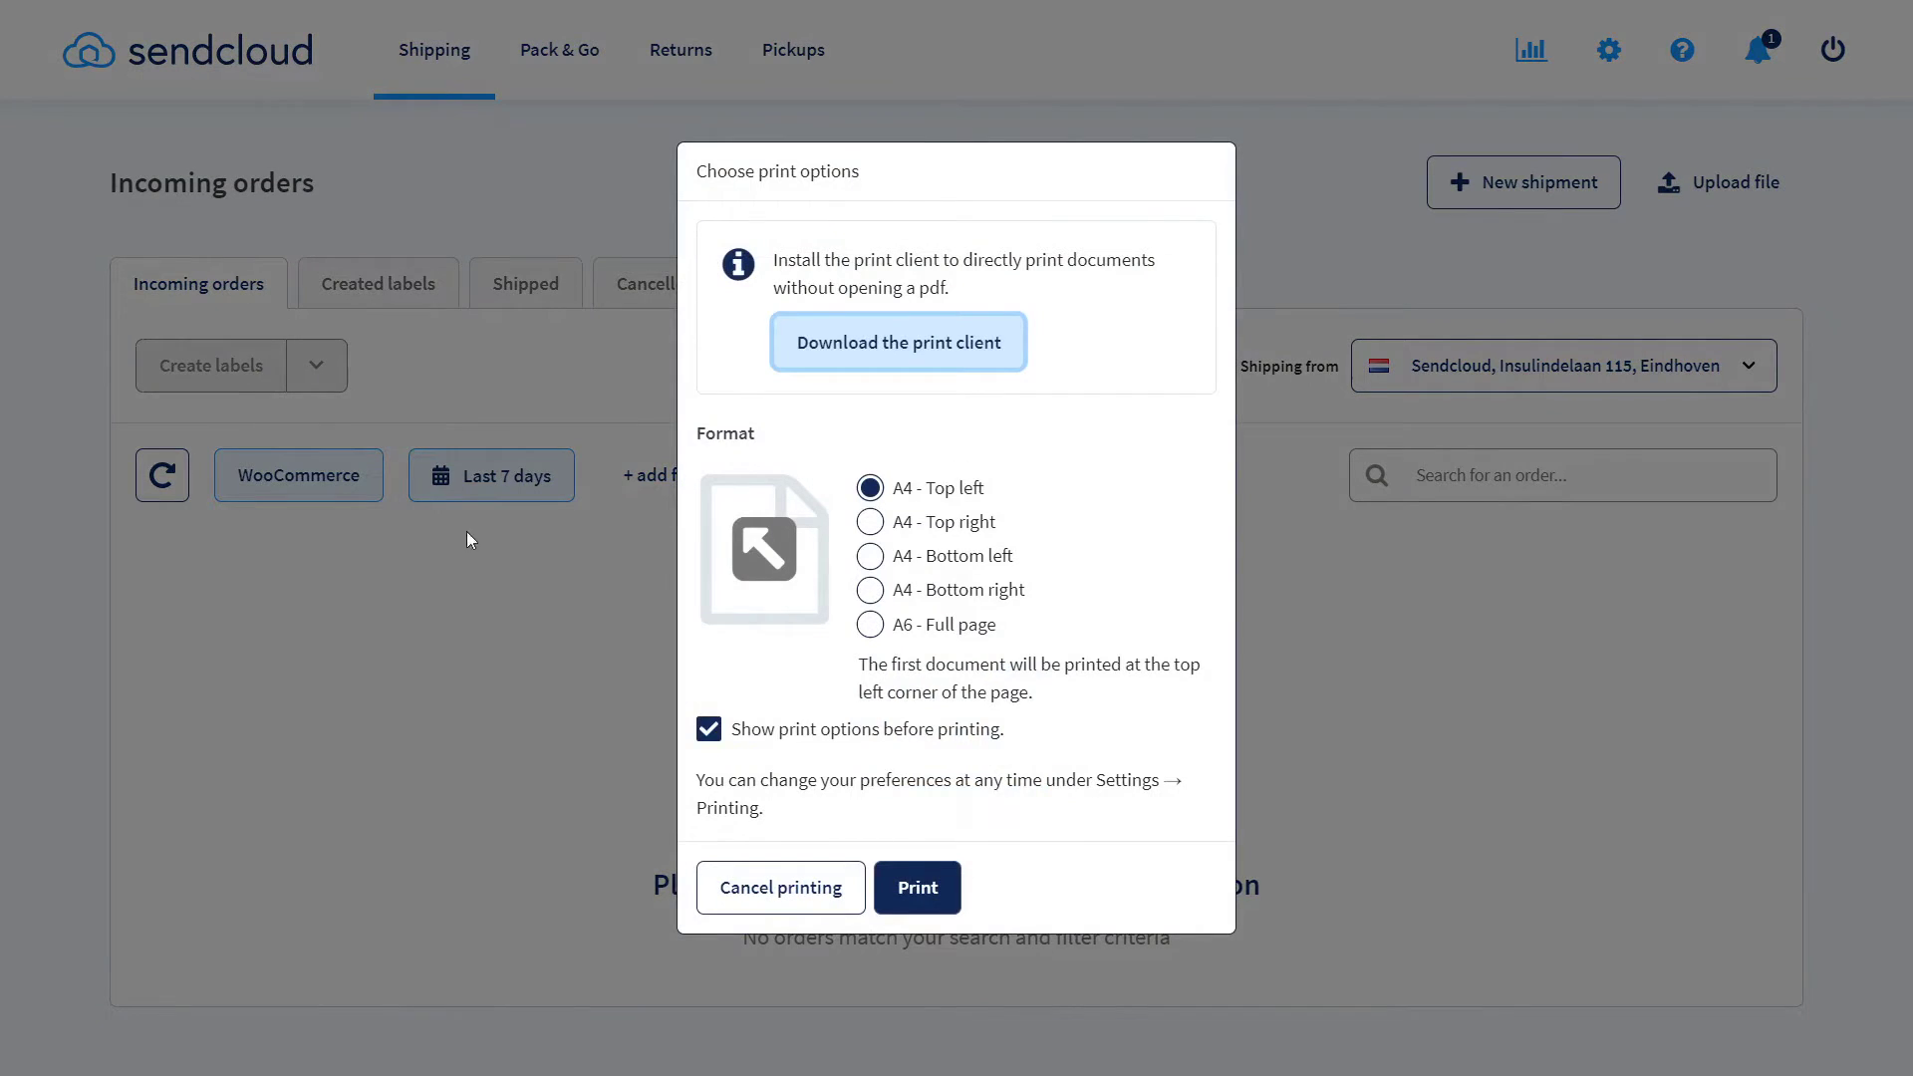
left_click(871, 628)
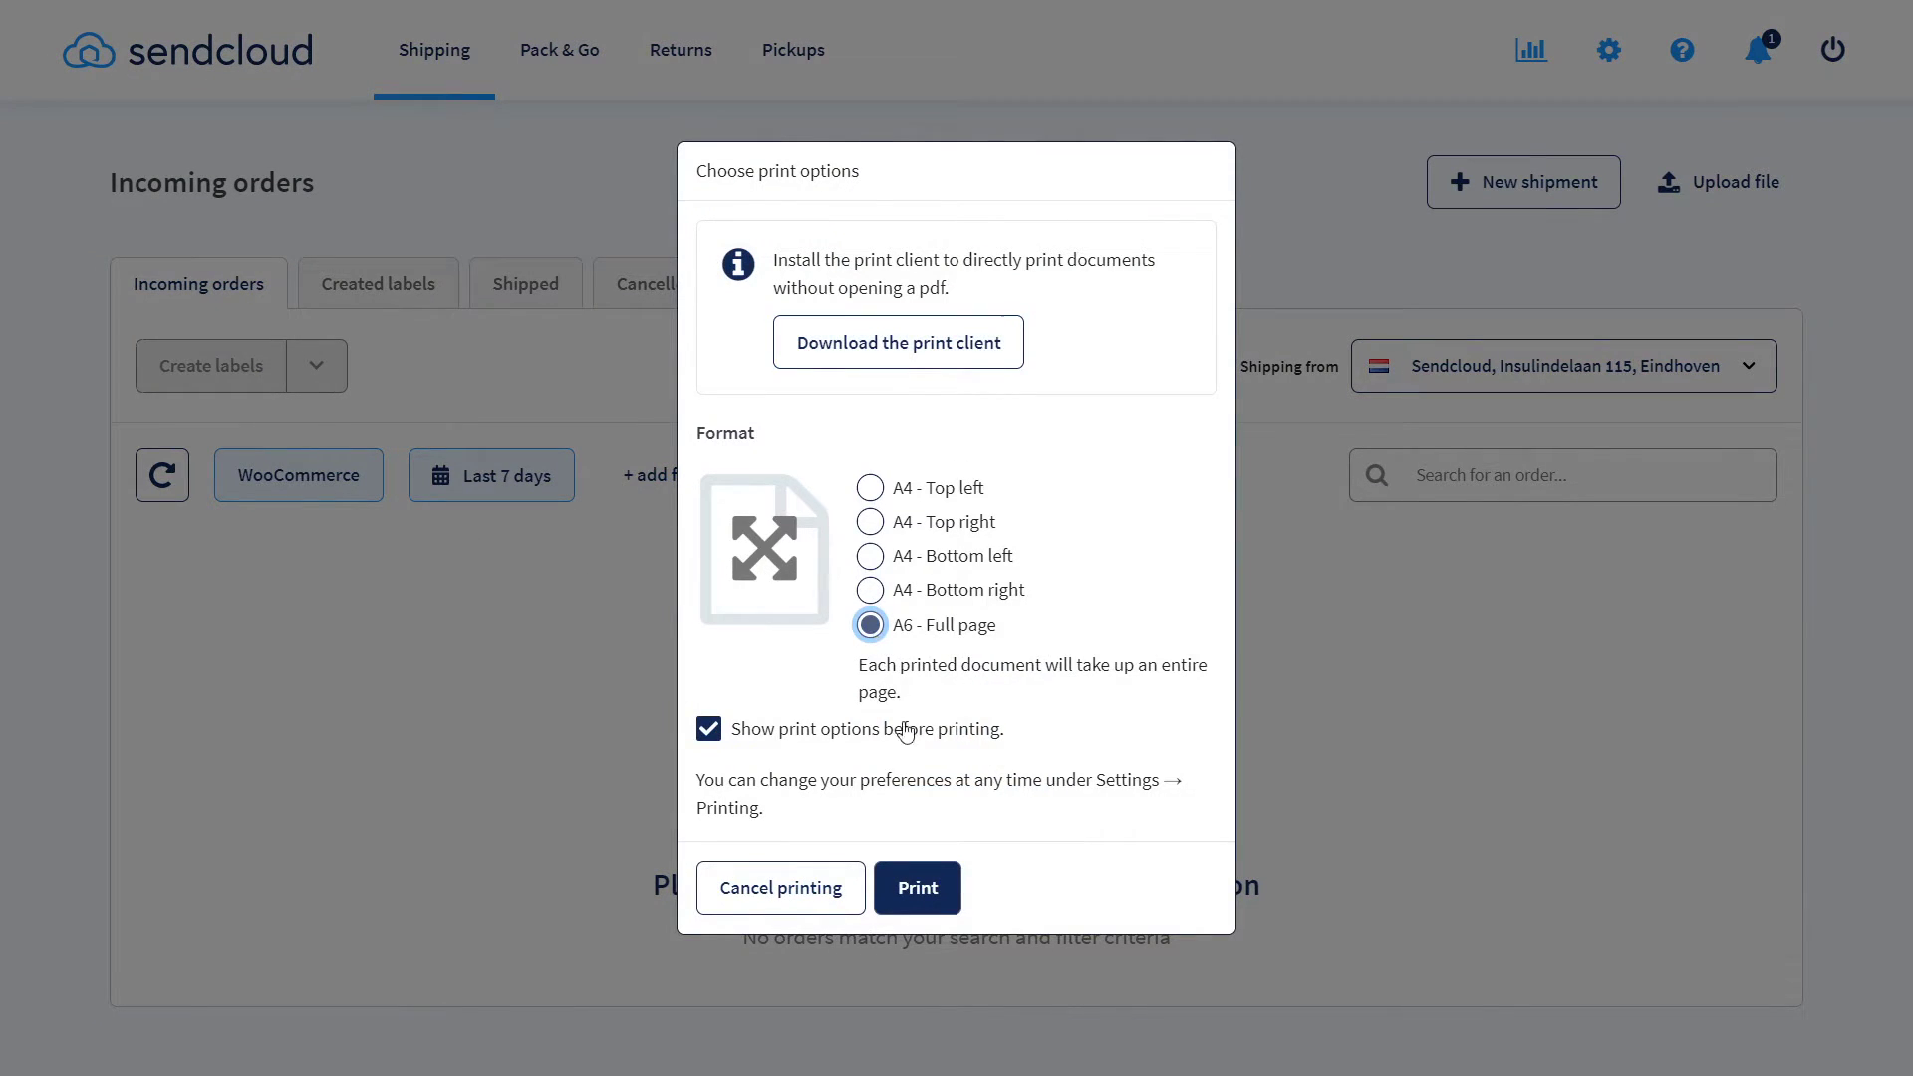
left_click(934, 895)
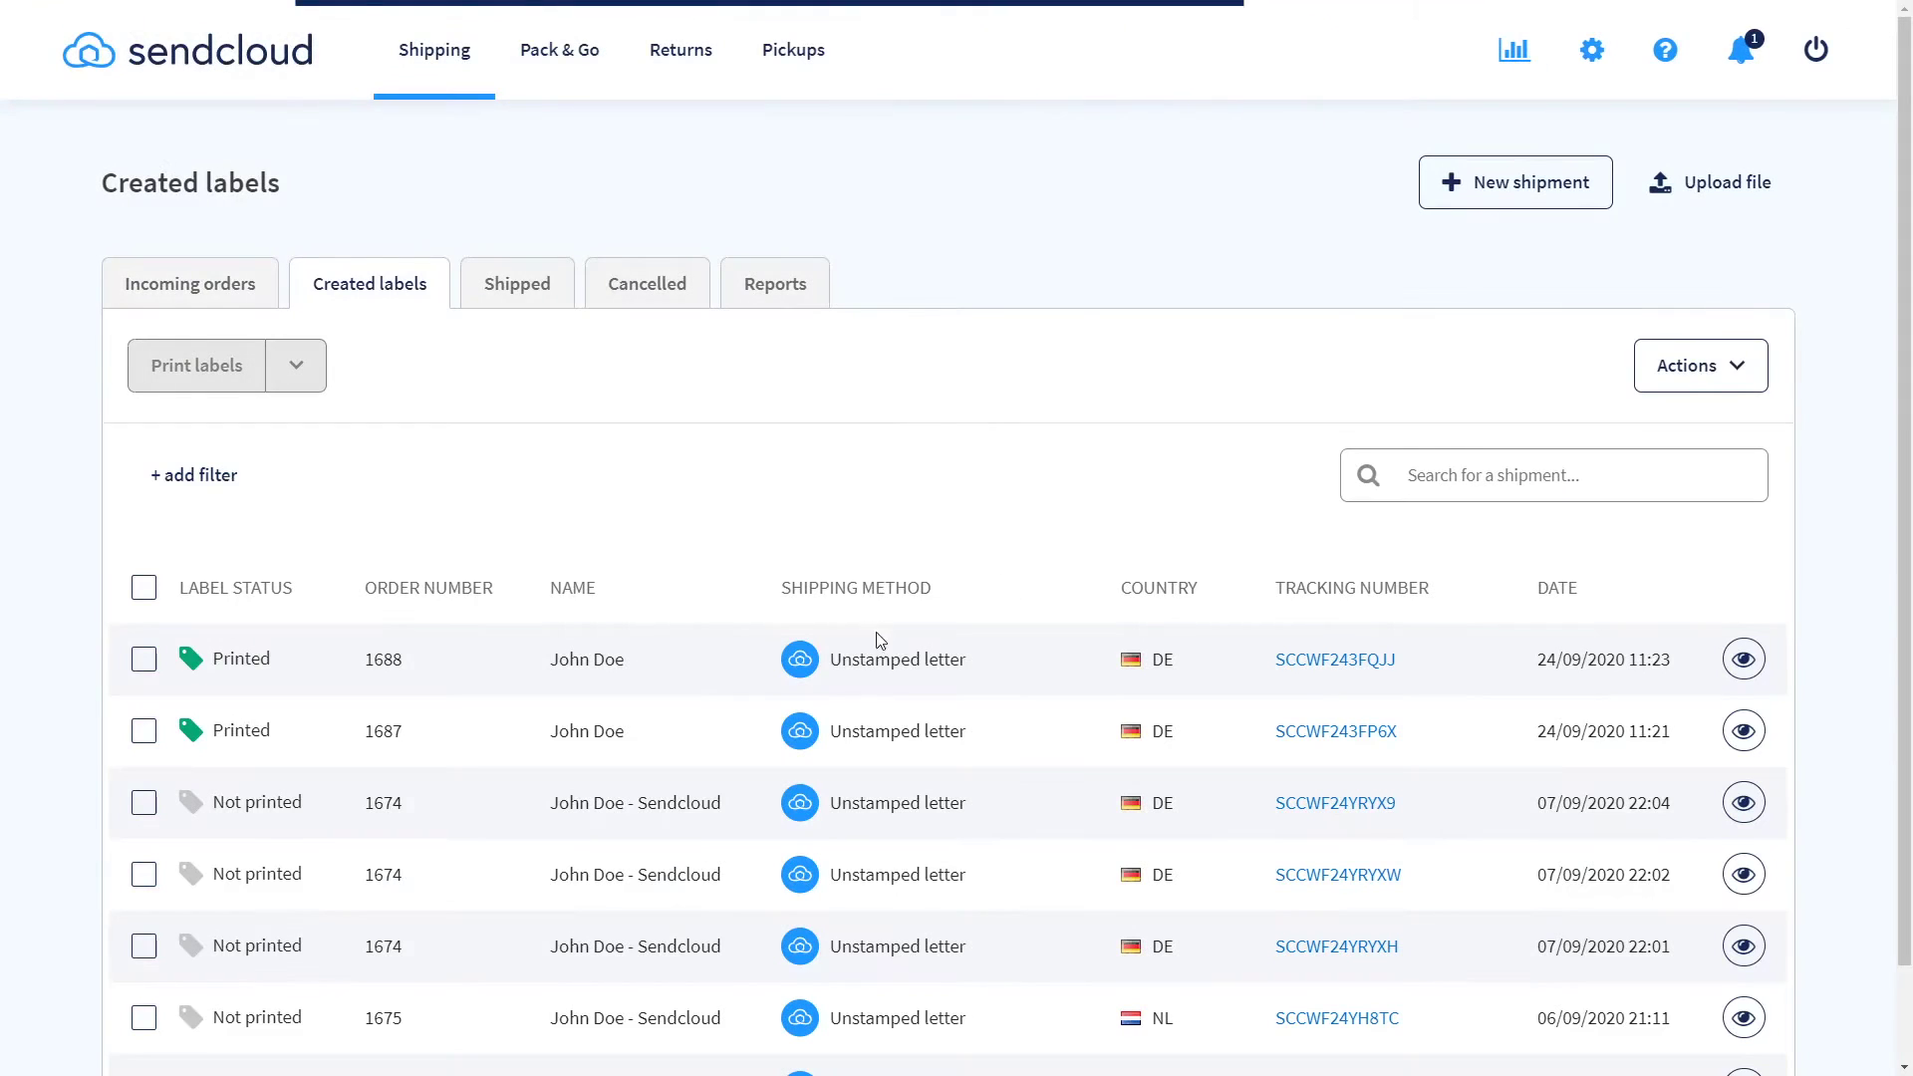
Scroll the Created labels list to confirm order 1688's label is marked Printed.
scroll(881, 641, "down", 1)
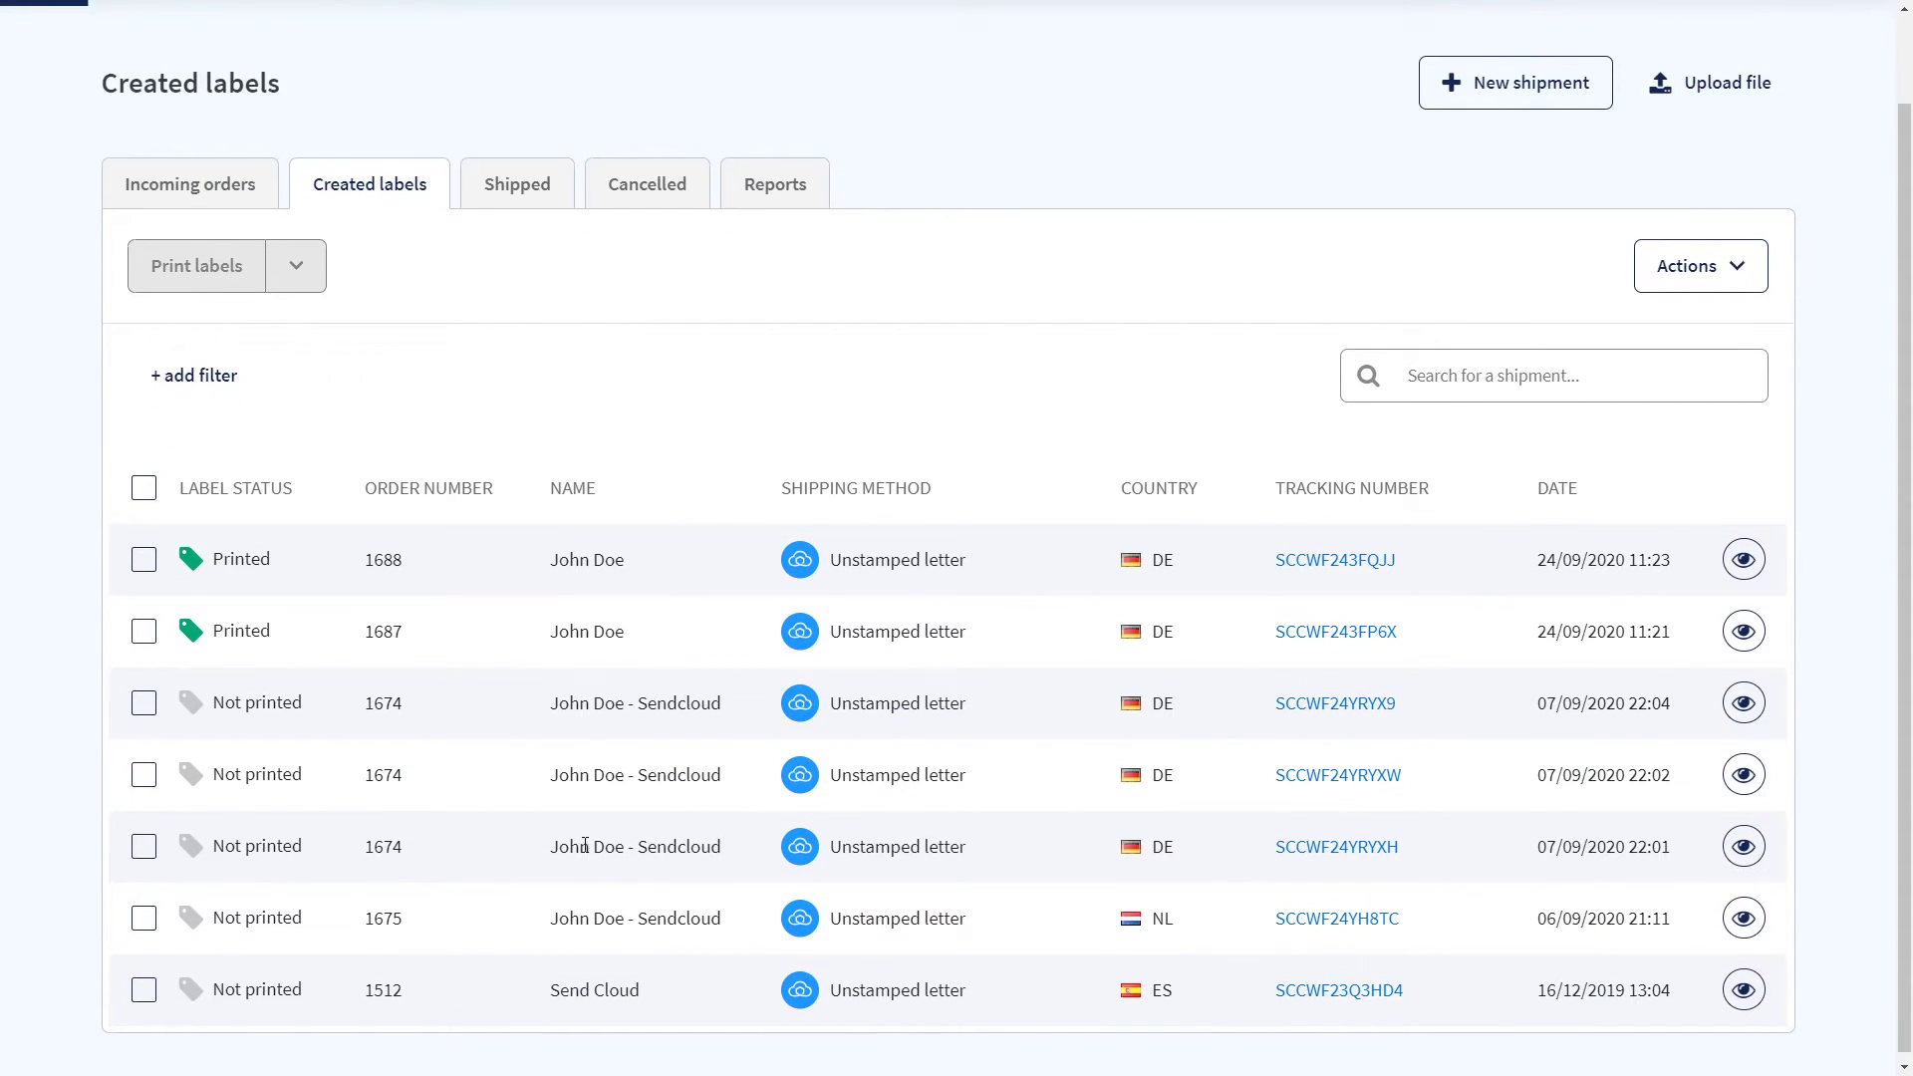
Open order 1688's label details and look at the Duplicate label form.
left_click(1743, 561)
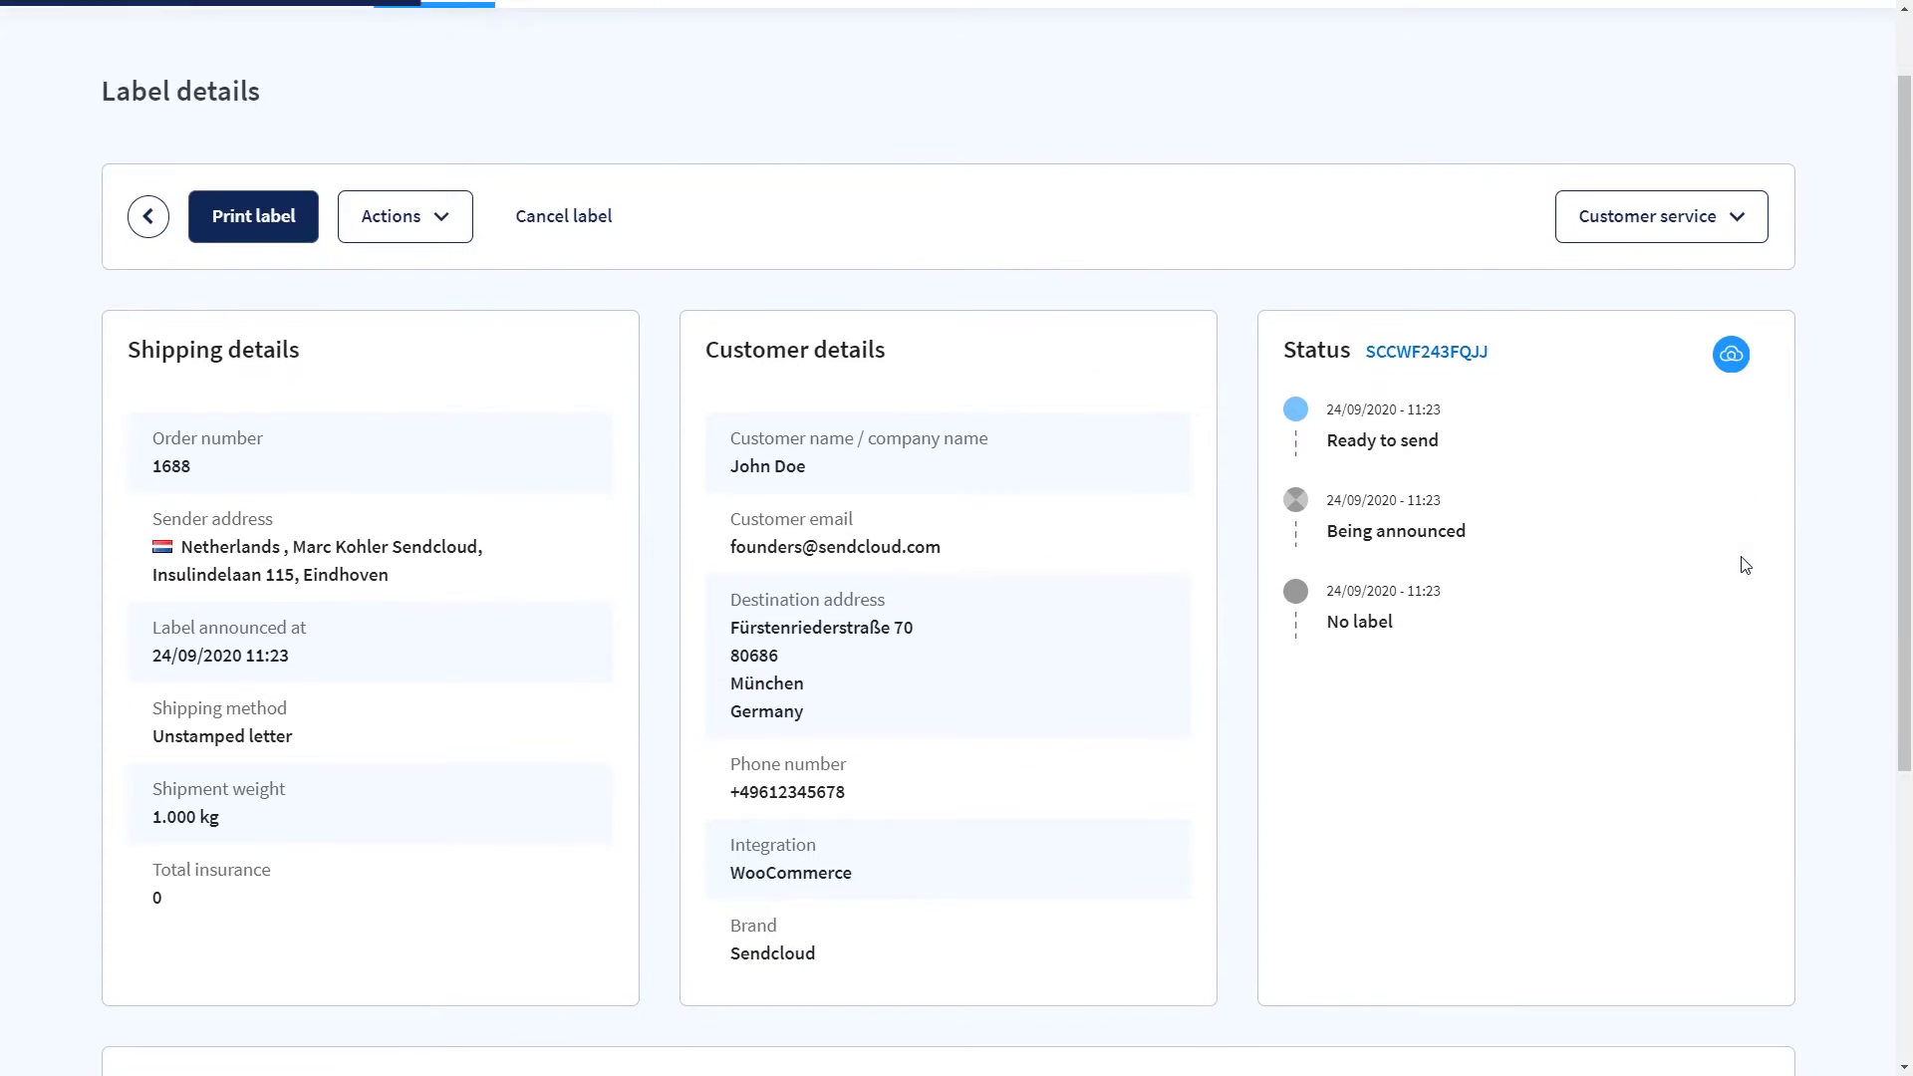
scroll(1746, 565, "down", 1)
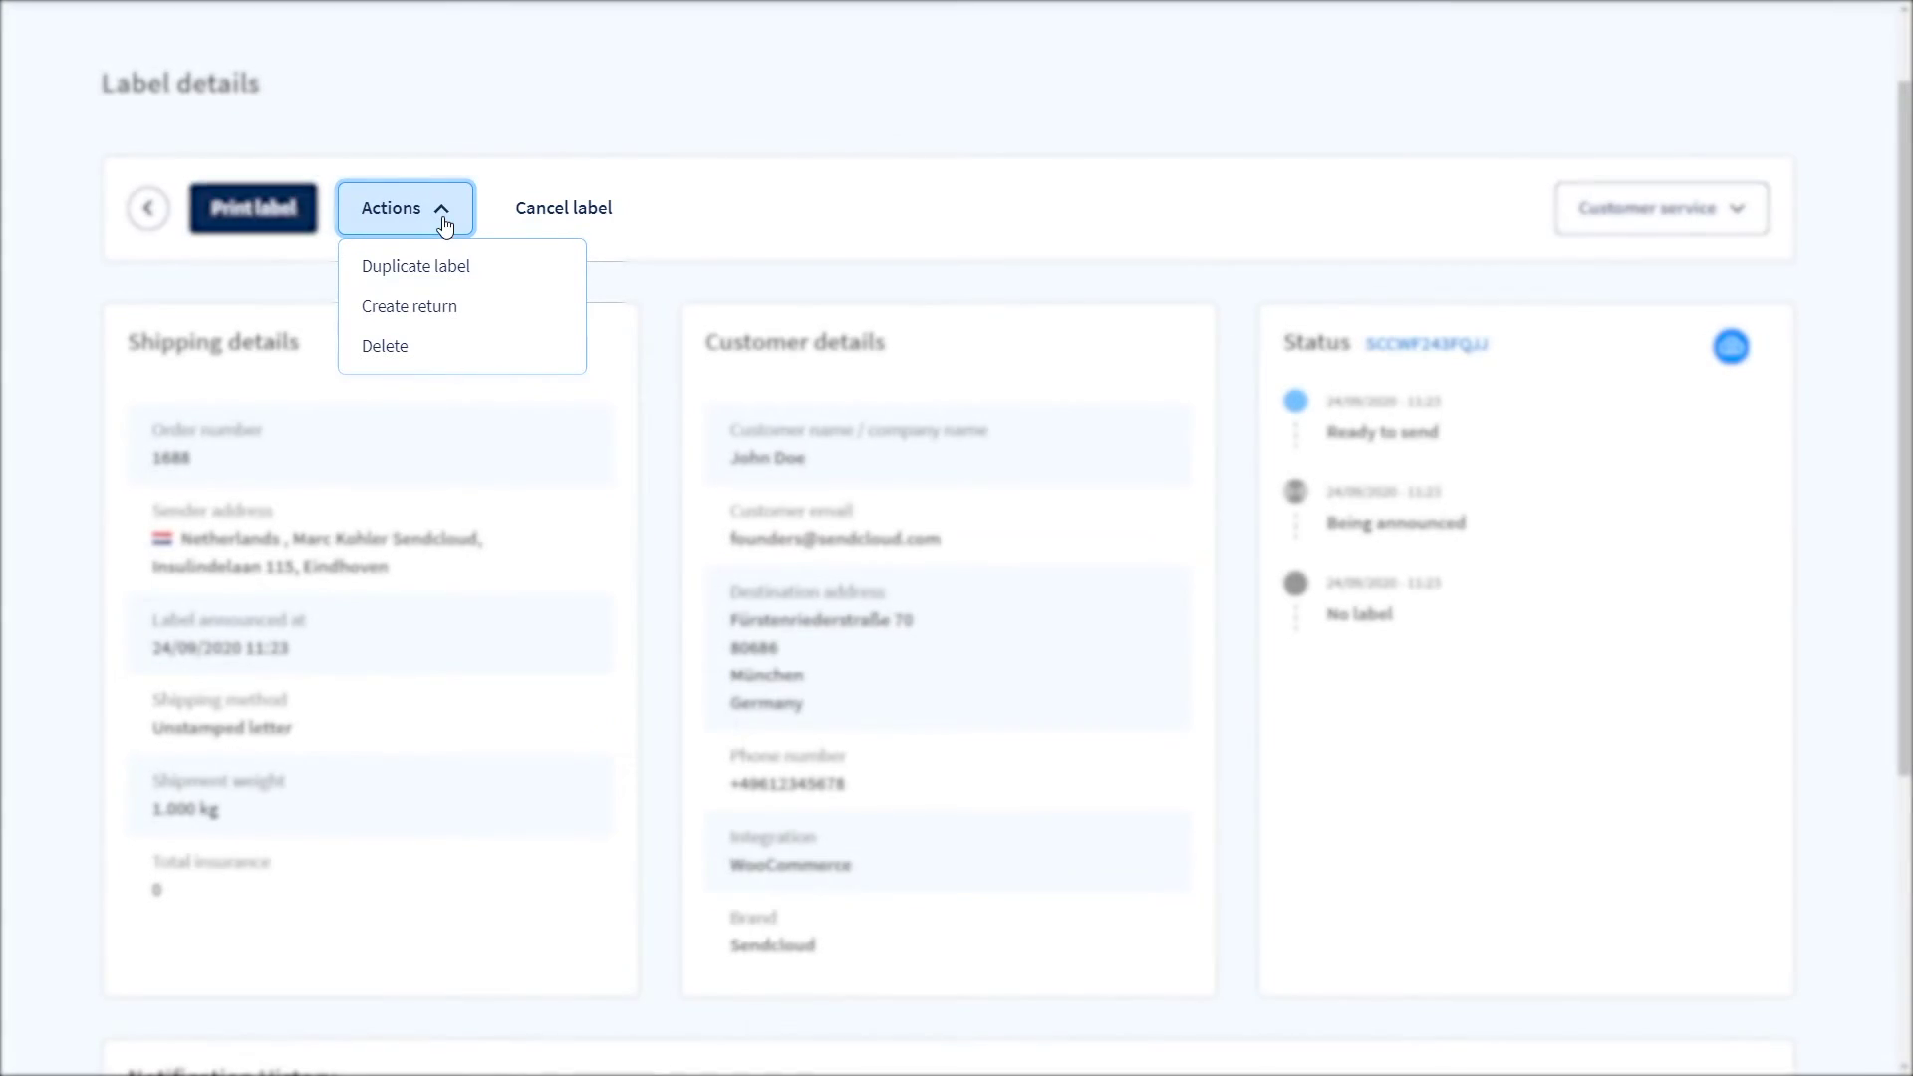
left_click(444, 282)
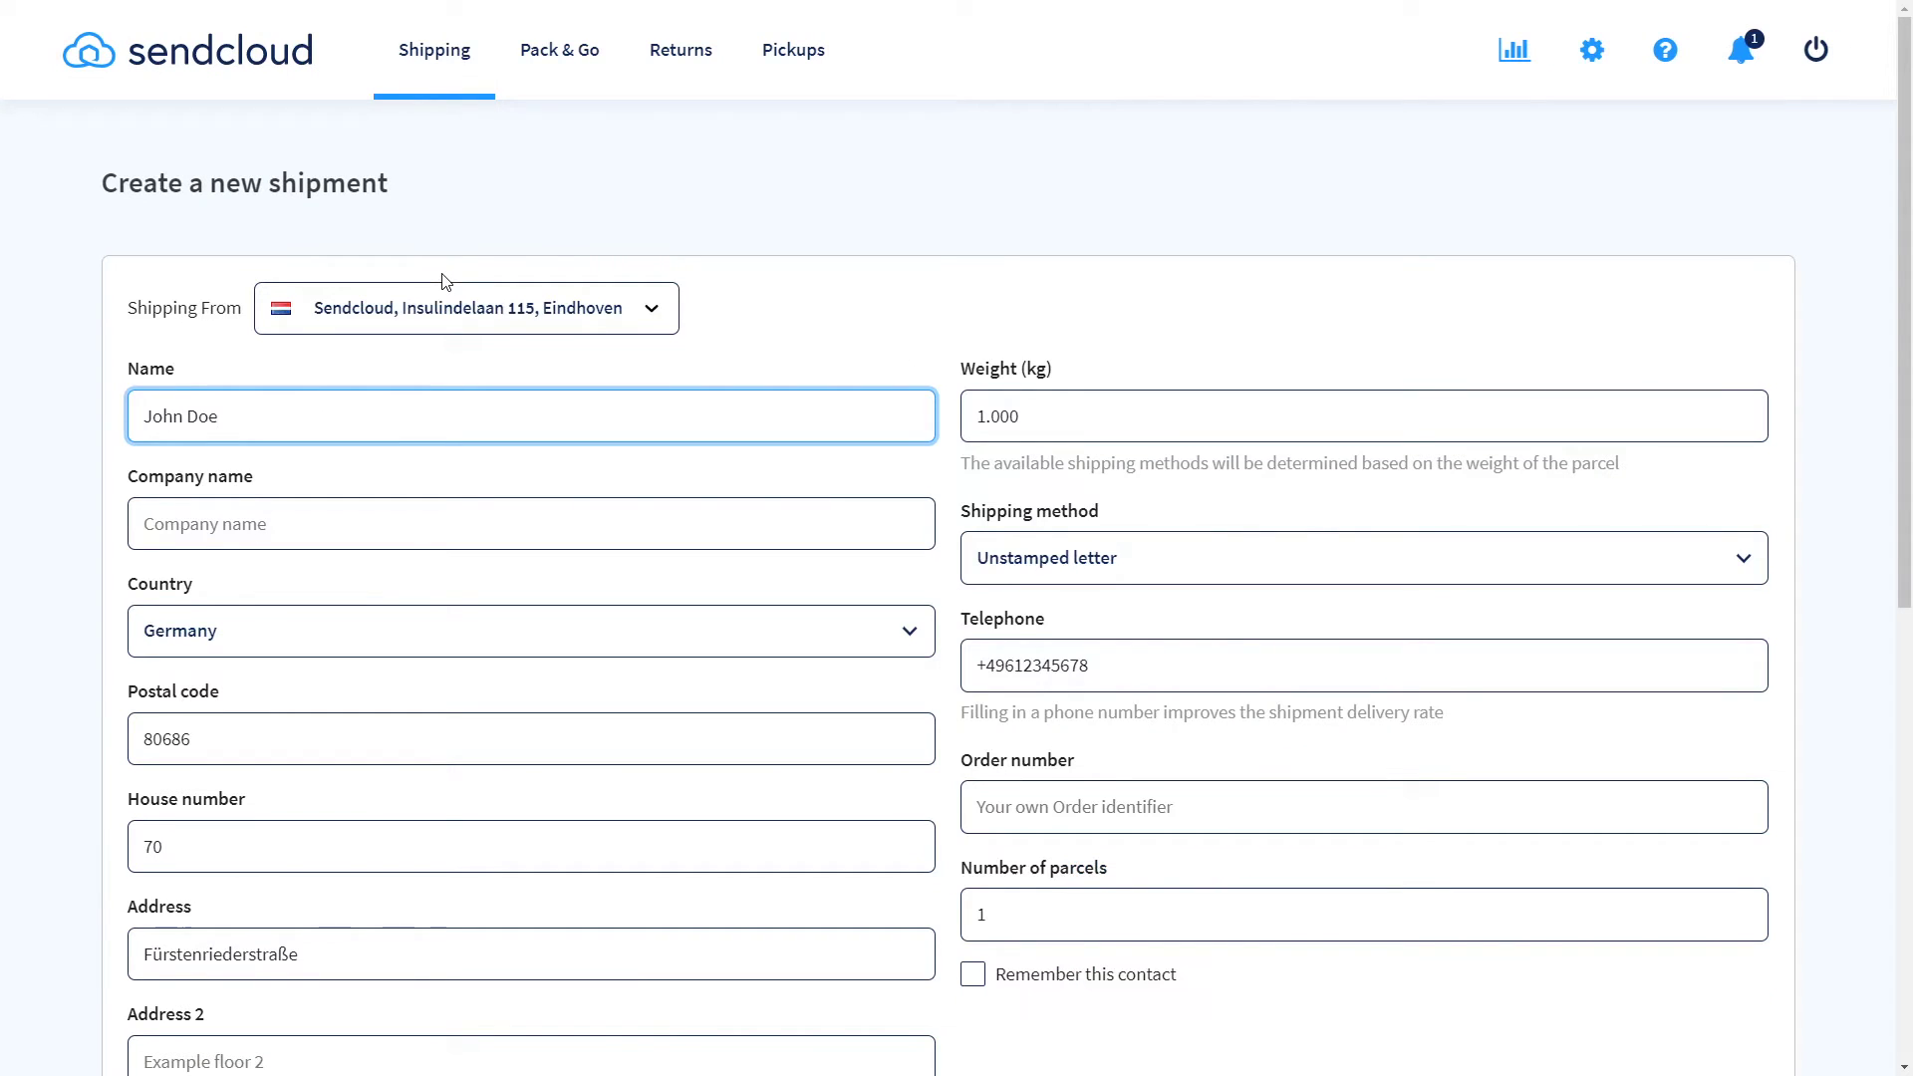
scroll(444, 282, "down", 2)
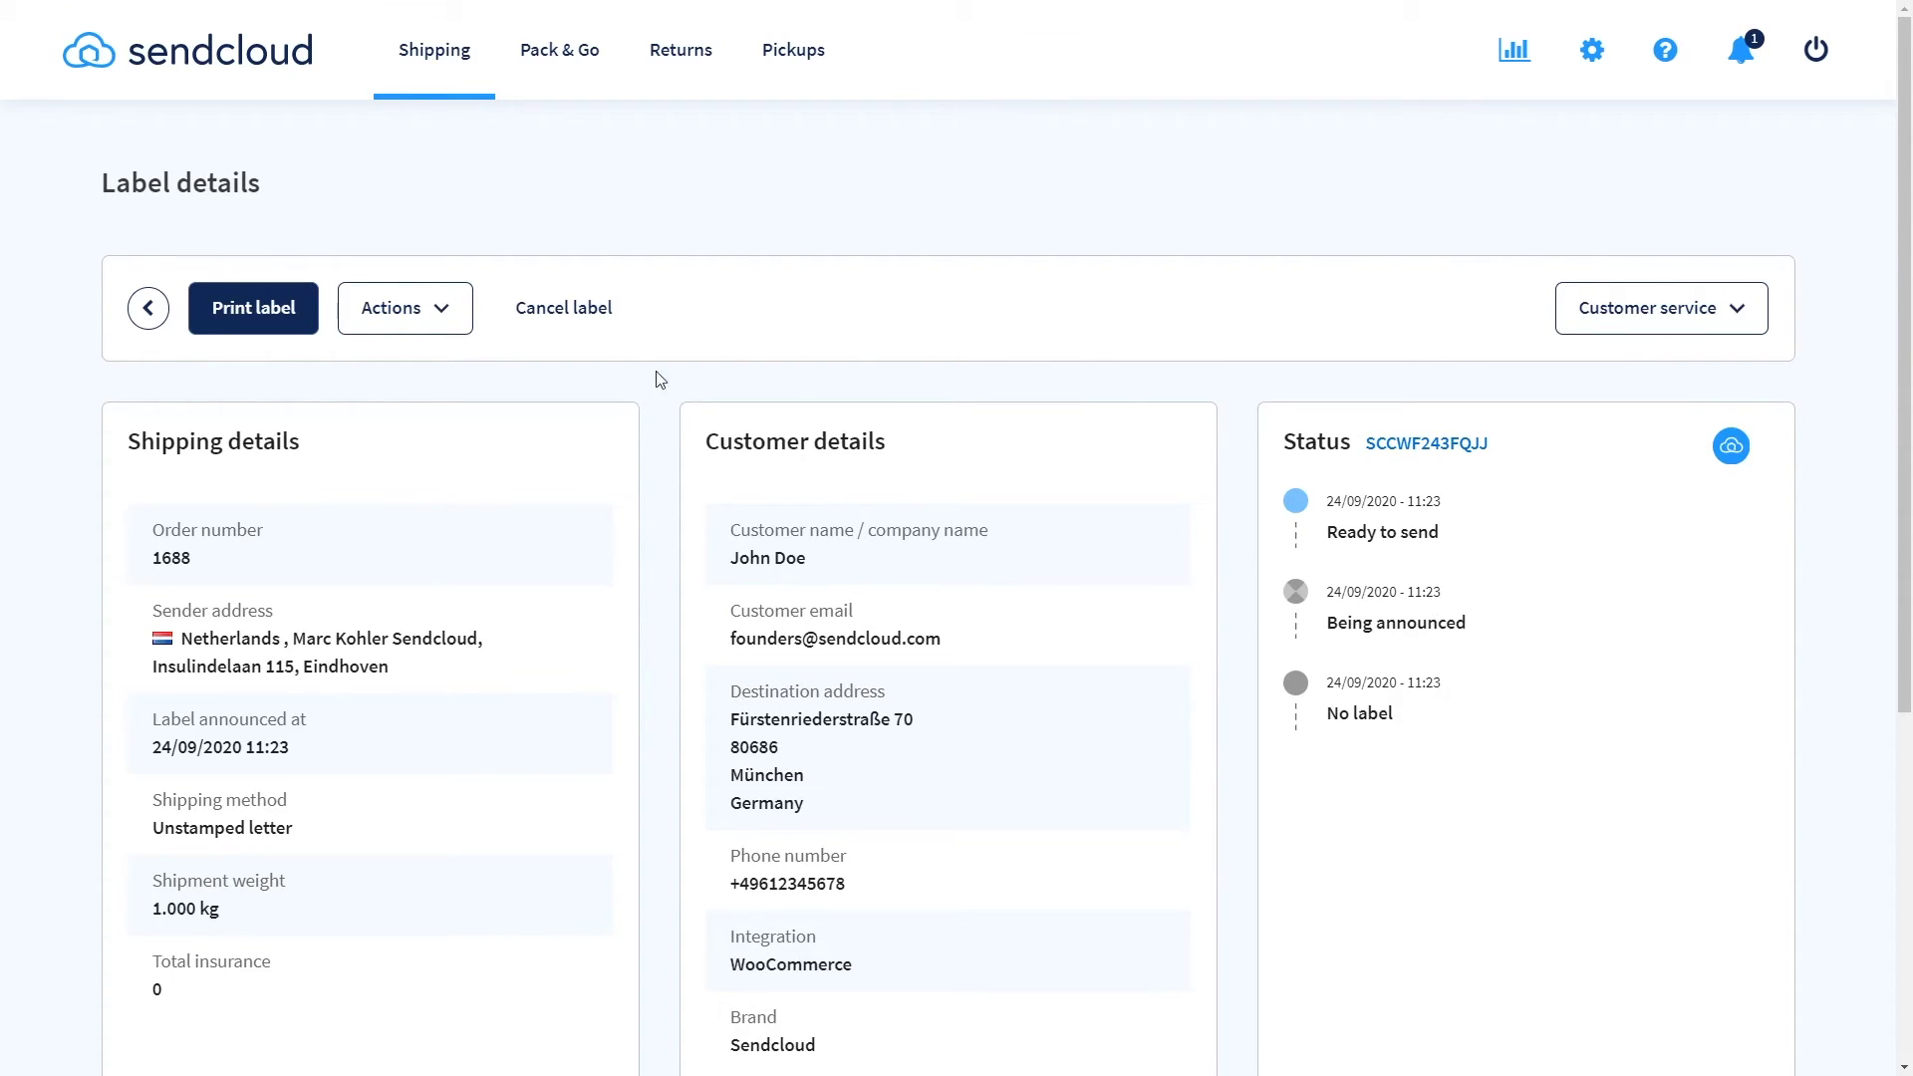
Request cancellation of the label, then set the rule condition to To country Is Europe.
left_click(594, 317)
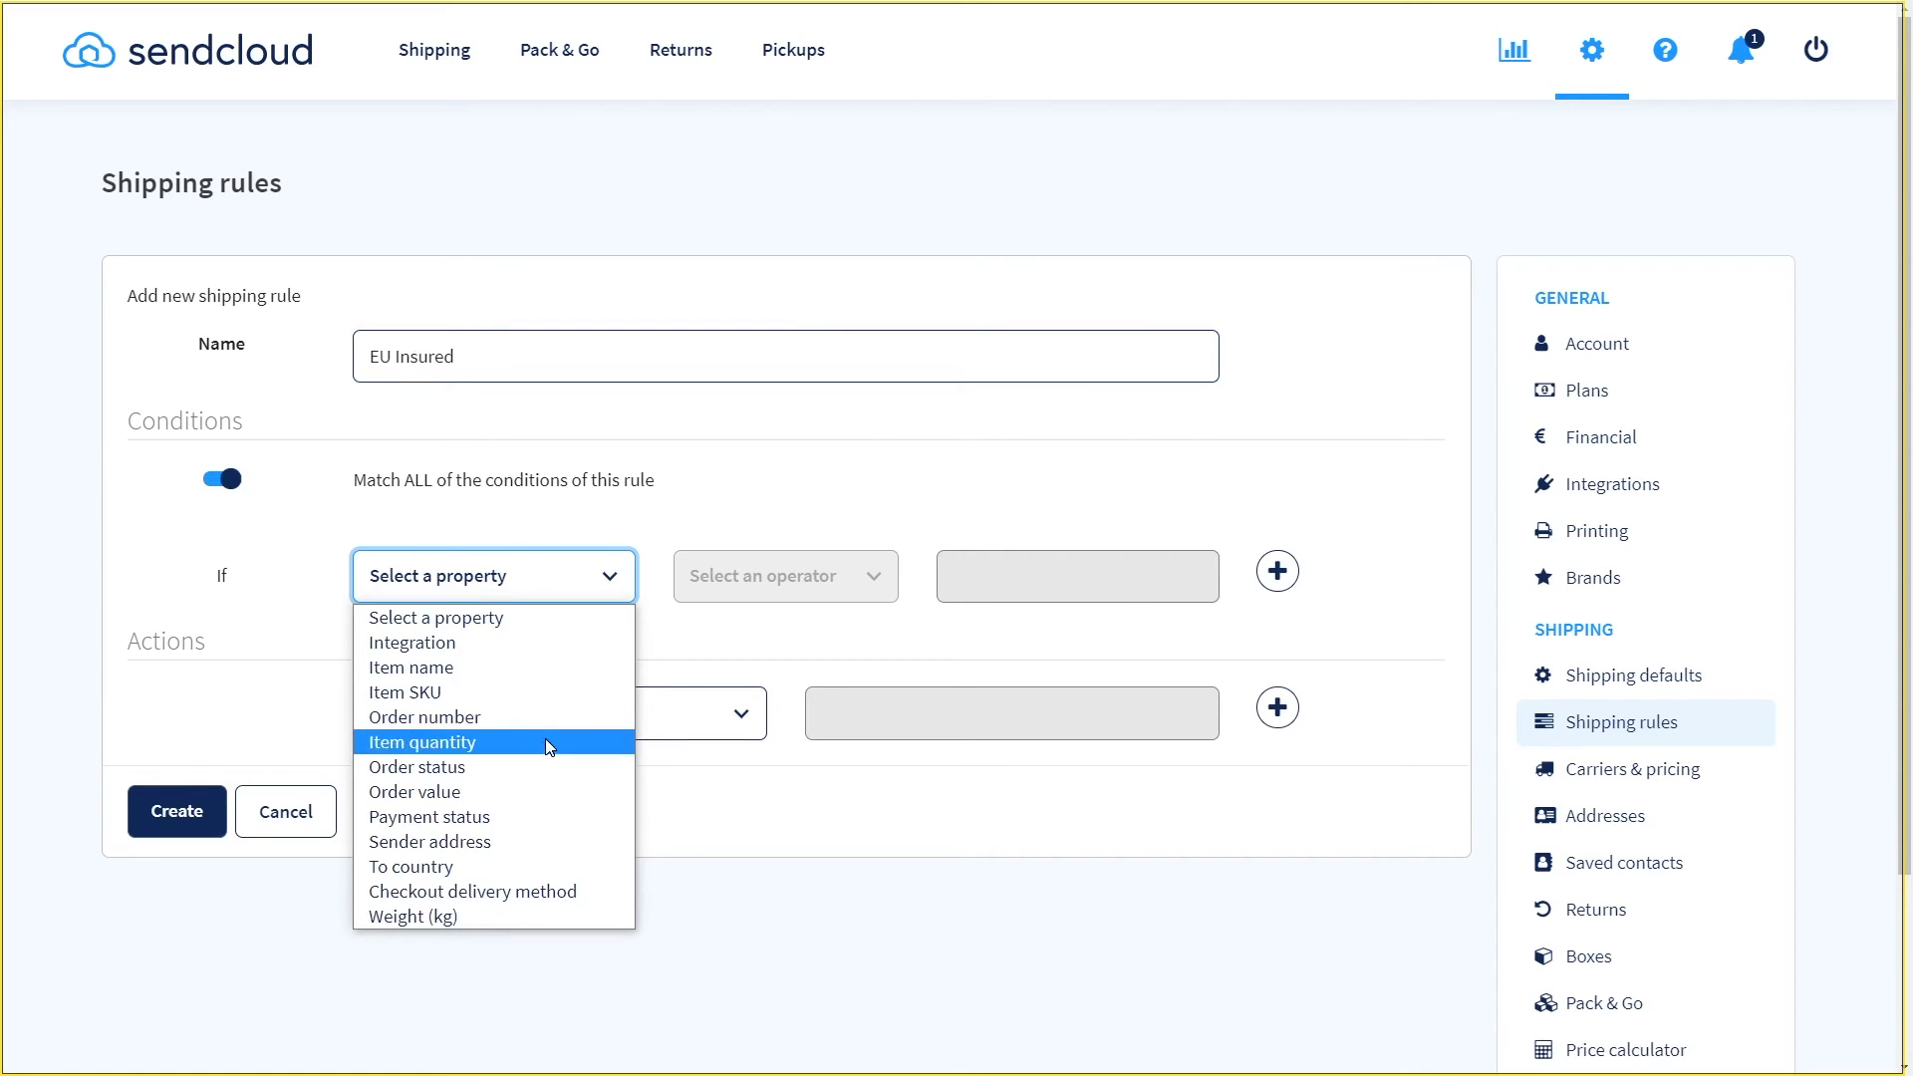
left_click(555, 866)
left_click(777, 576)
left_click(788, 640)
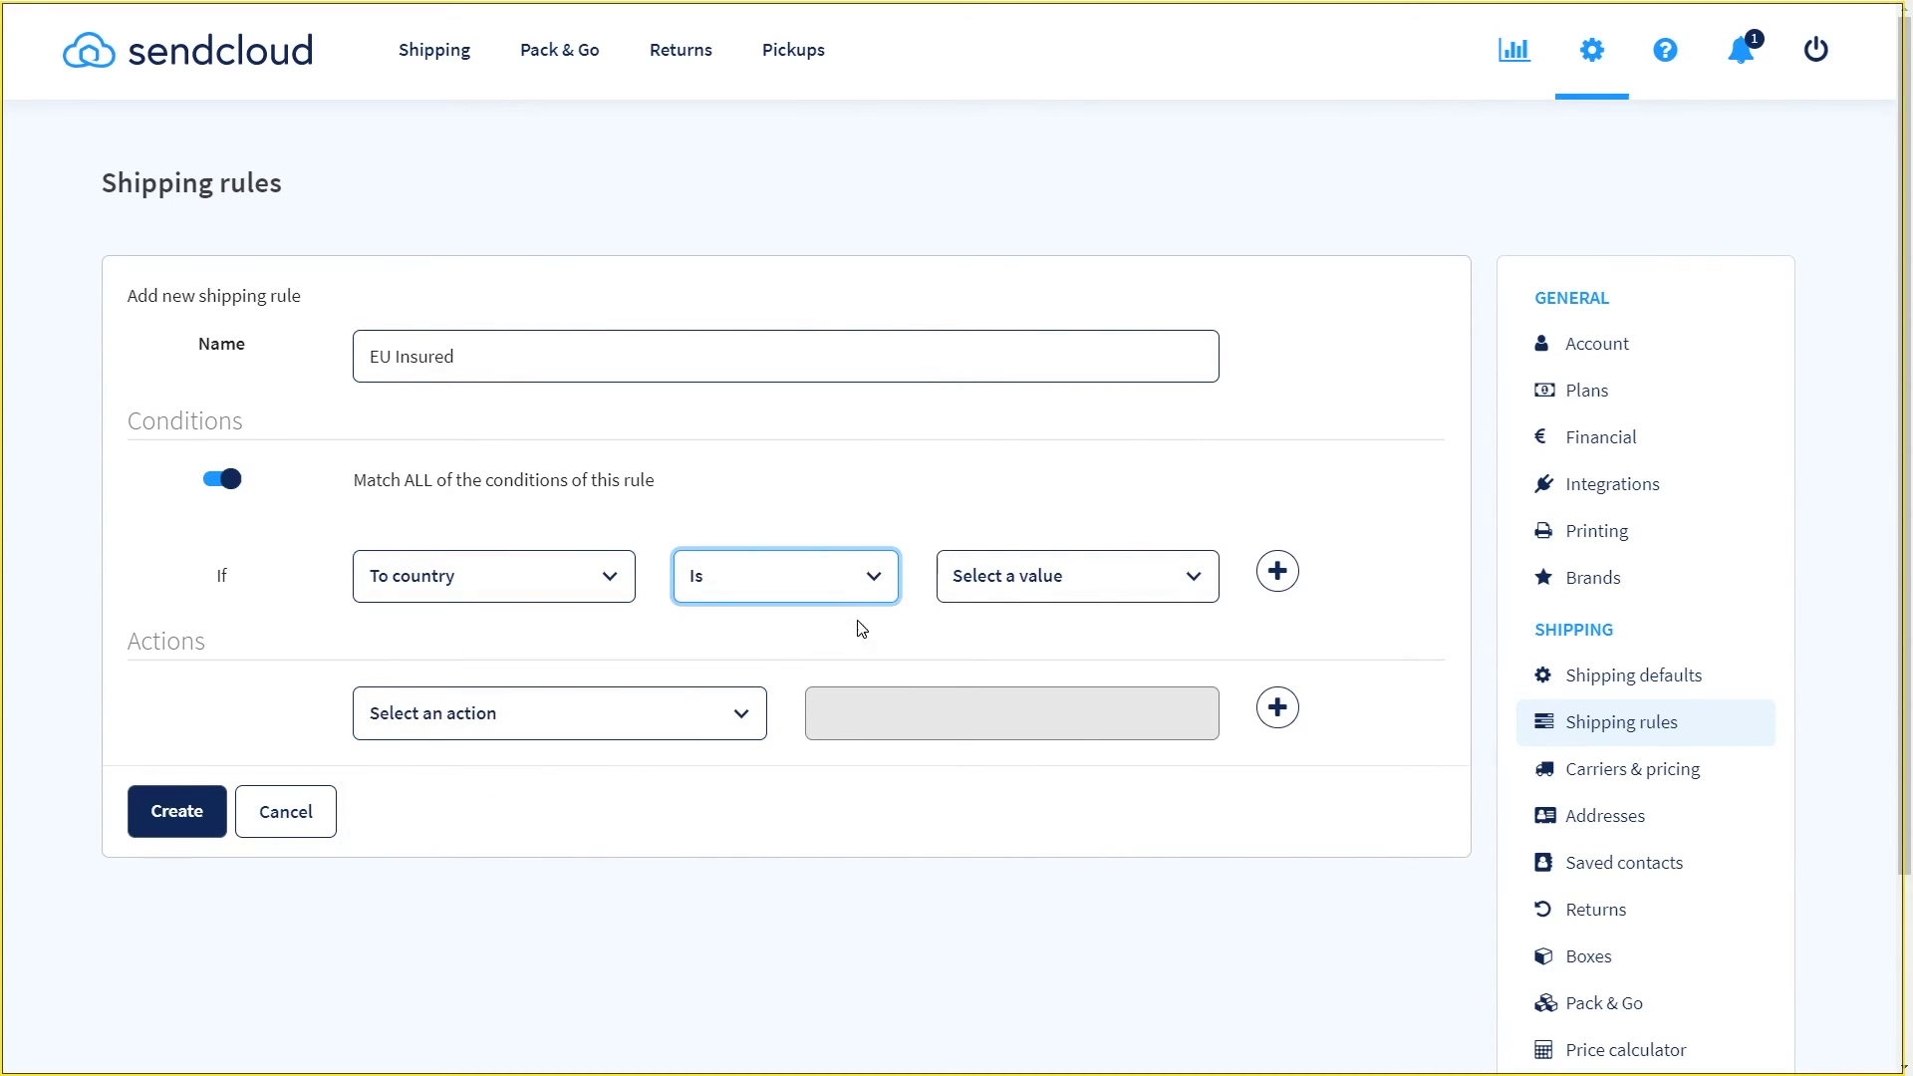
left_click(1077, 576)
left_click(1096, 88)
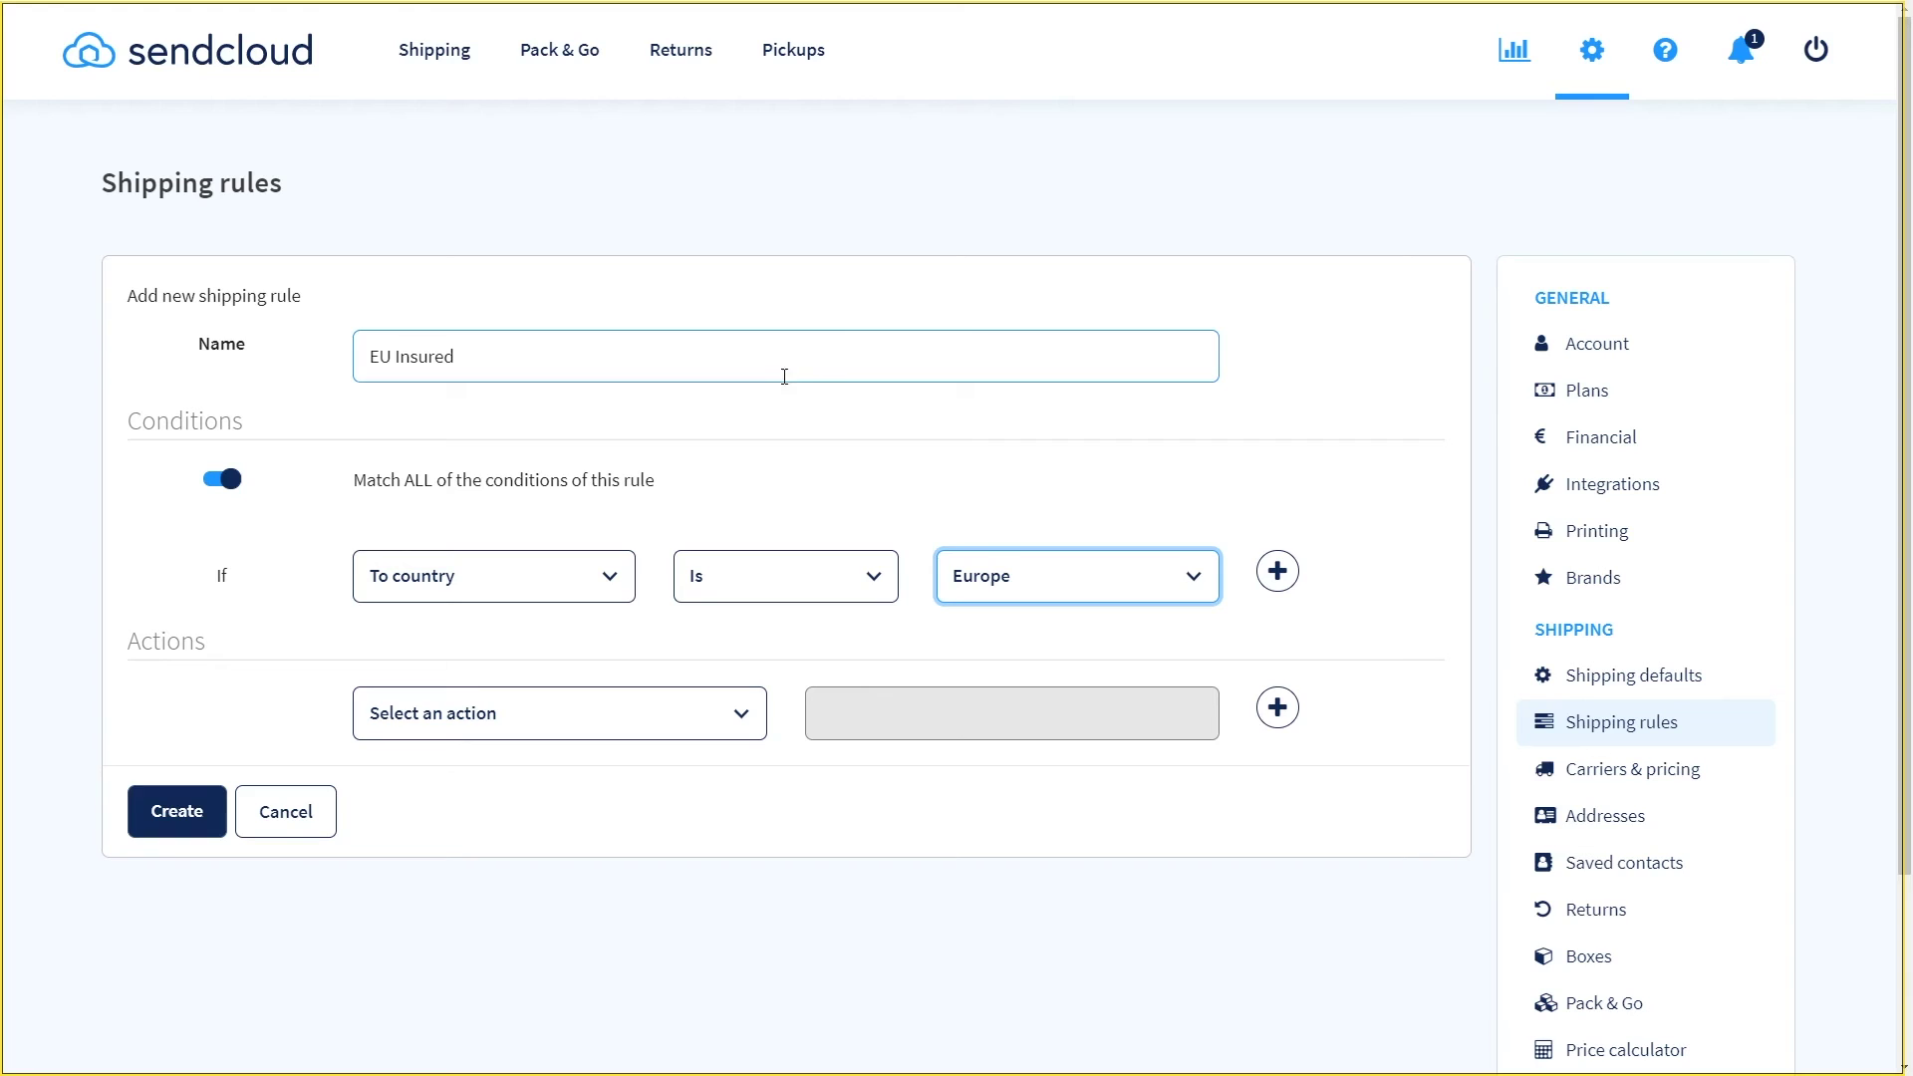
Set the rule action to insure the shipment by 250.
left_click(608, 713)
left_click(601, 776)
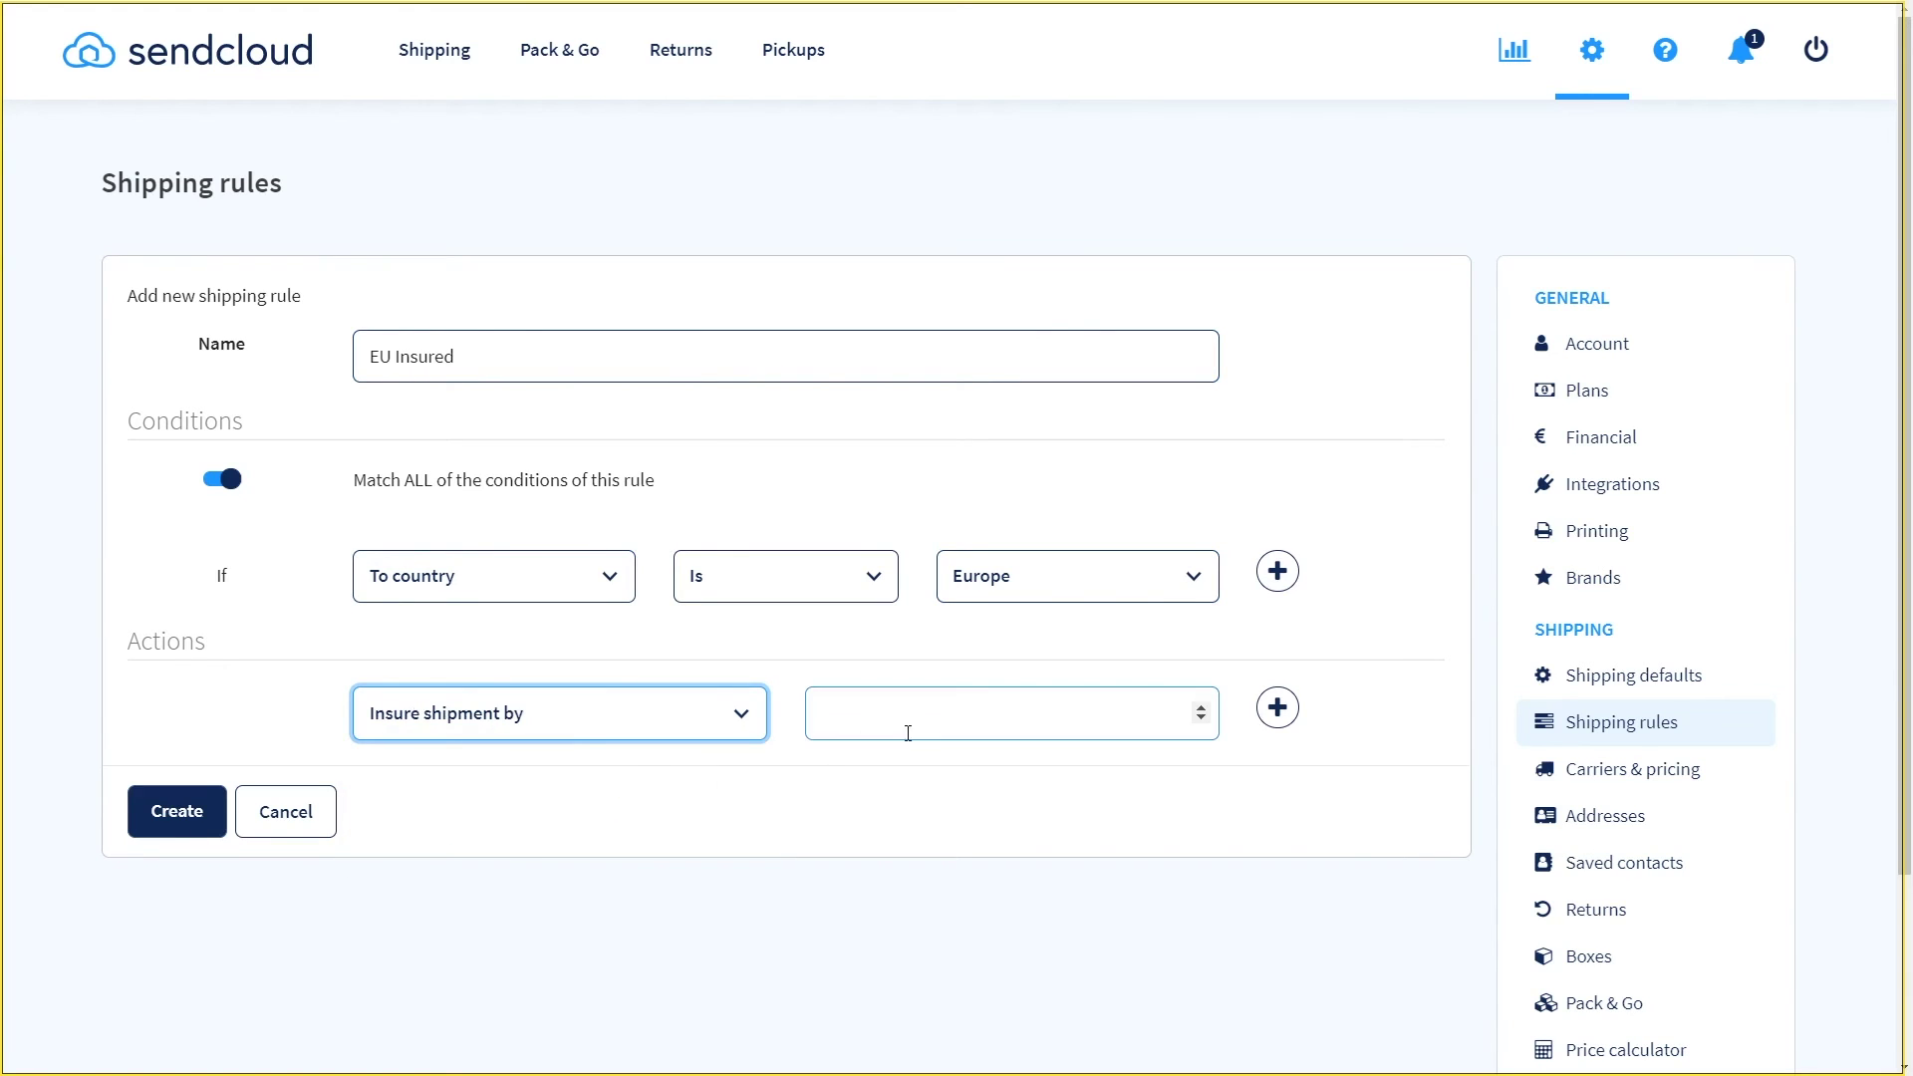
left_click(969, 715)
type("250")
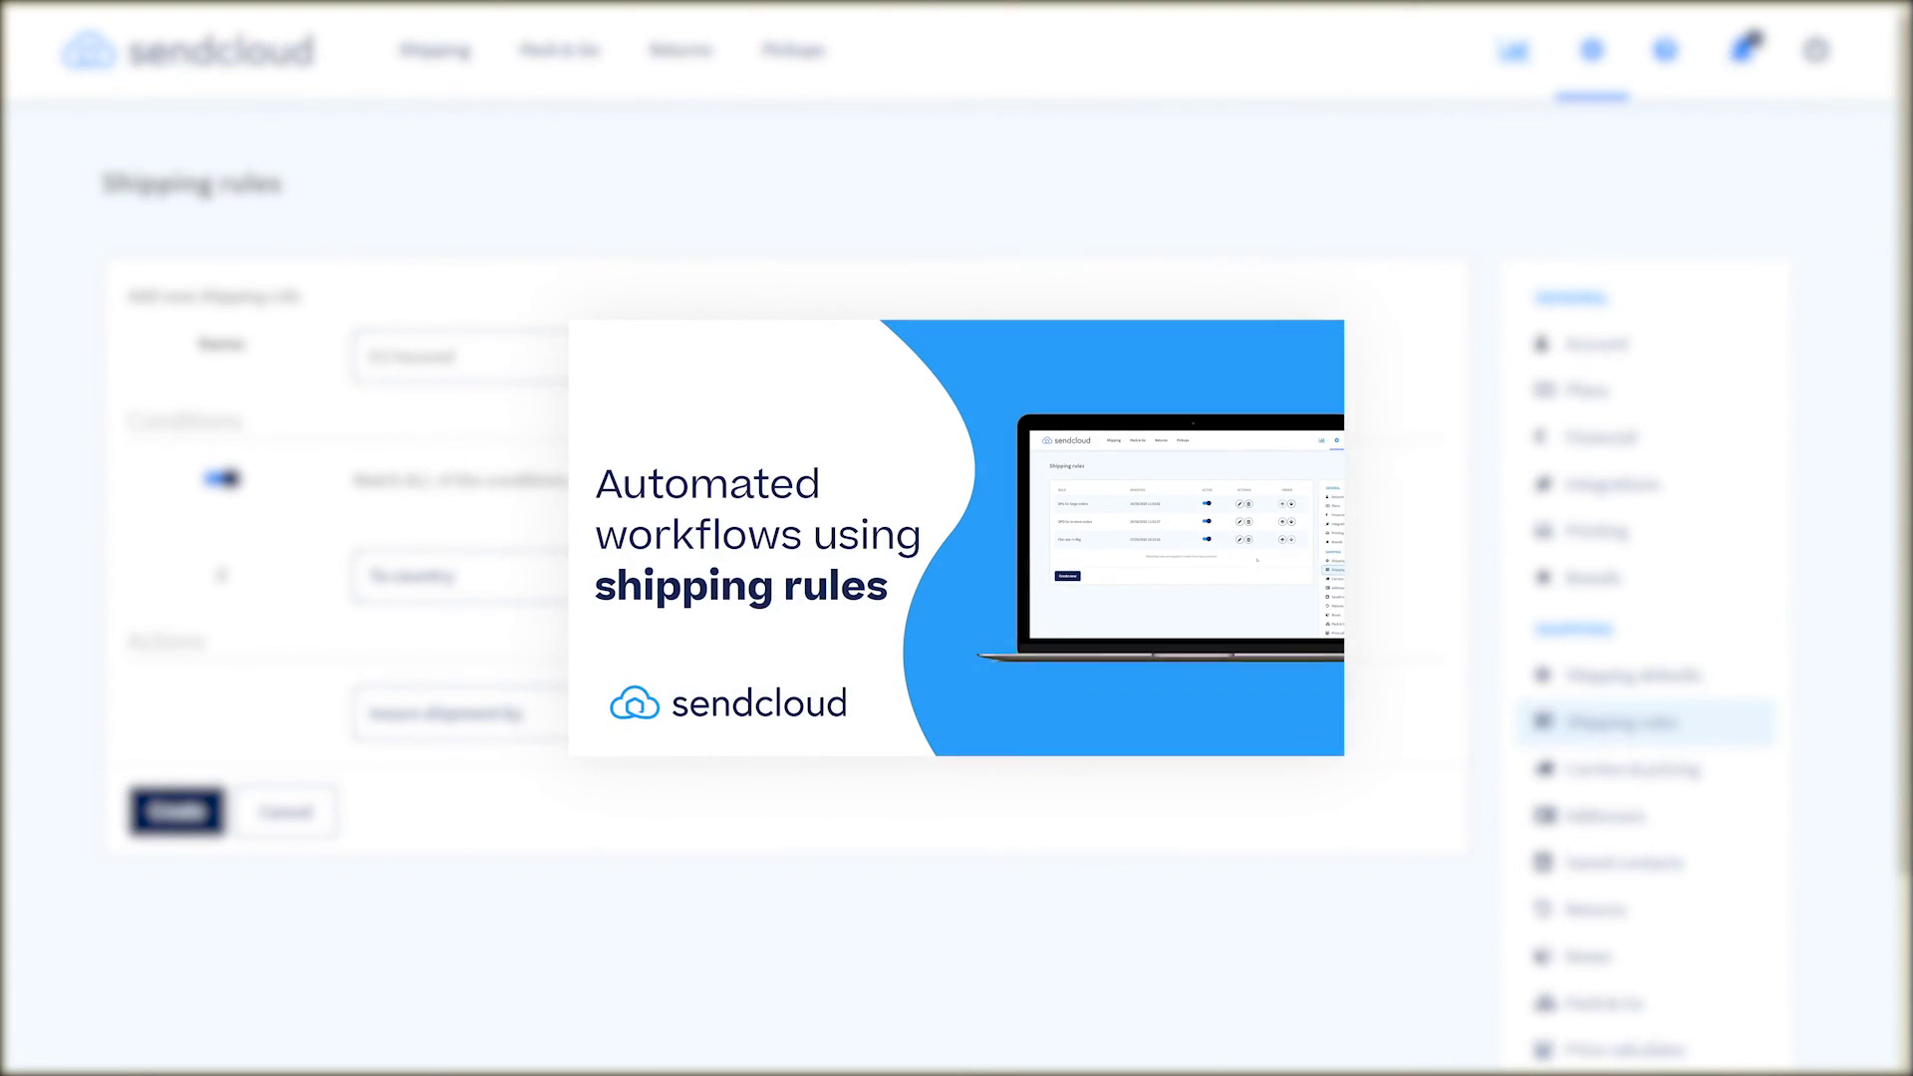